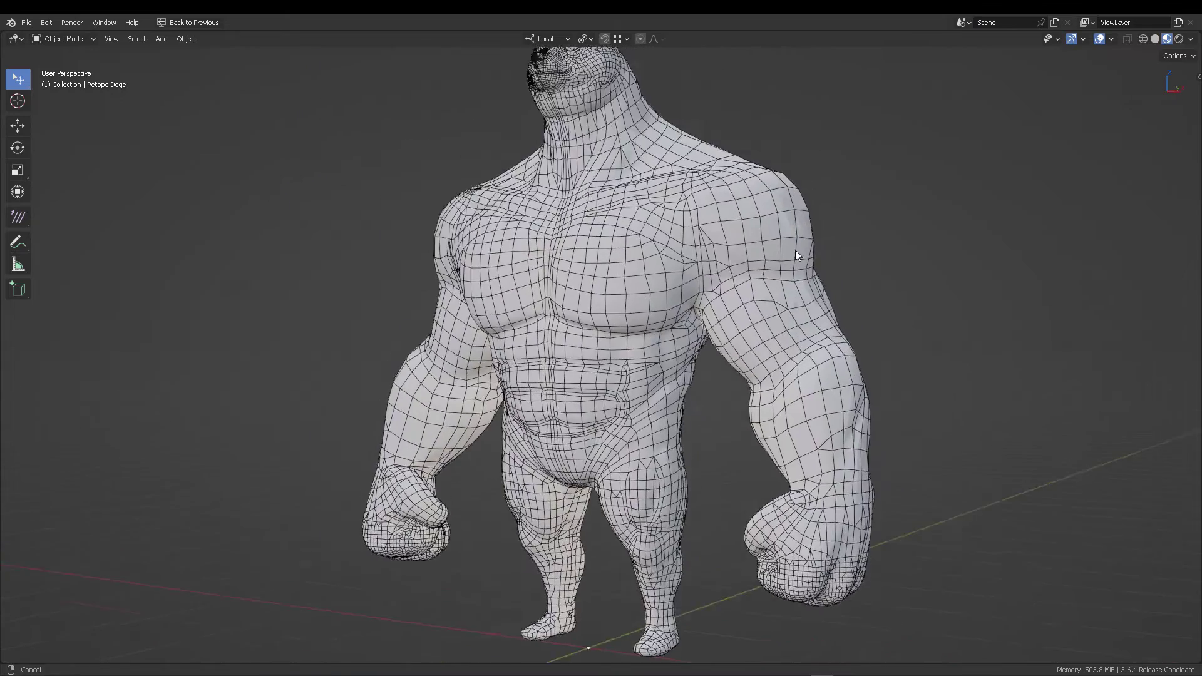
Hide the overlays and orbit around the finished furry Buff Doge render to preview it.
left_click(1100, 40)
middle_click_drag(901, 247, 376, 257)
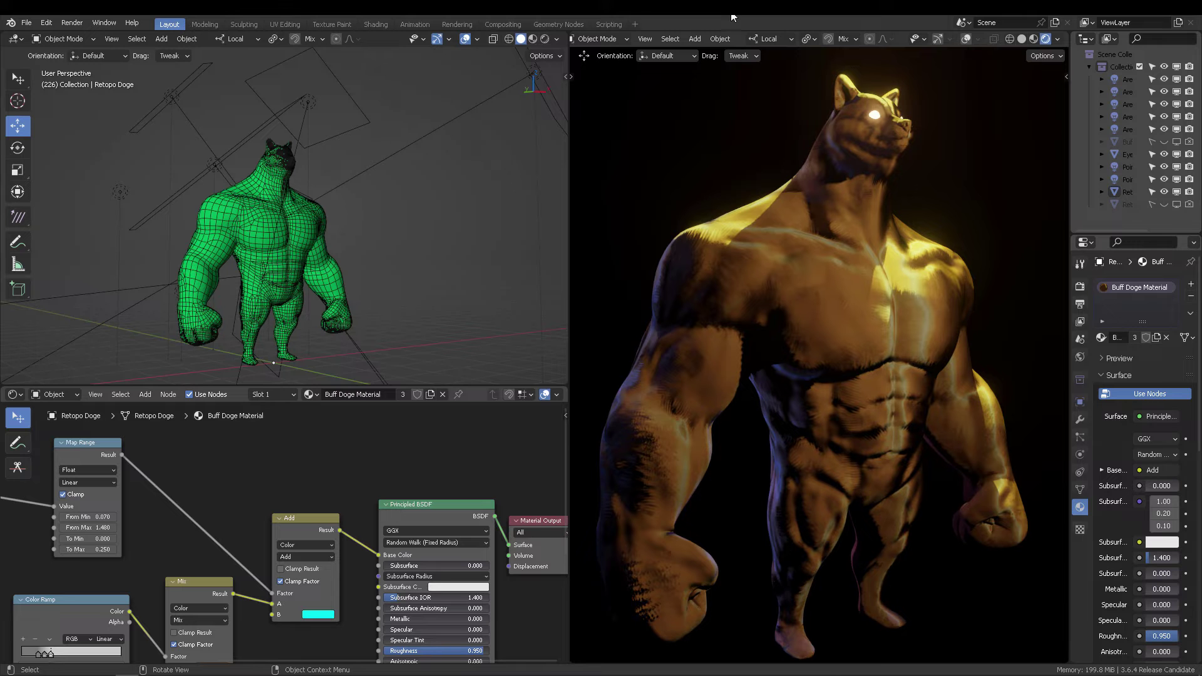
middle_click_drag(884, 264, 967, 295)
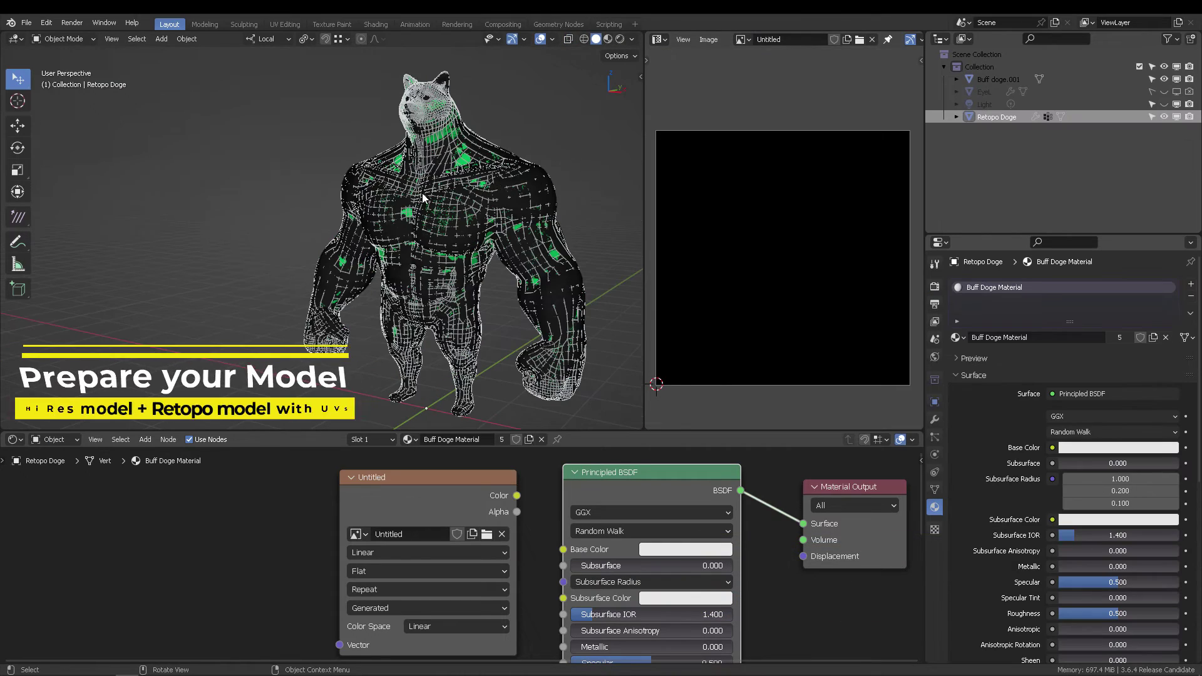
Hide Buff doge.001 to inspect the green retopo mesh from behind, then show Retopo Doge again.
middle_click_drag(551, 250, 539, 188)
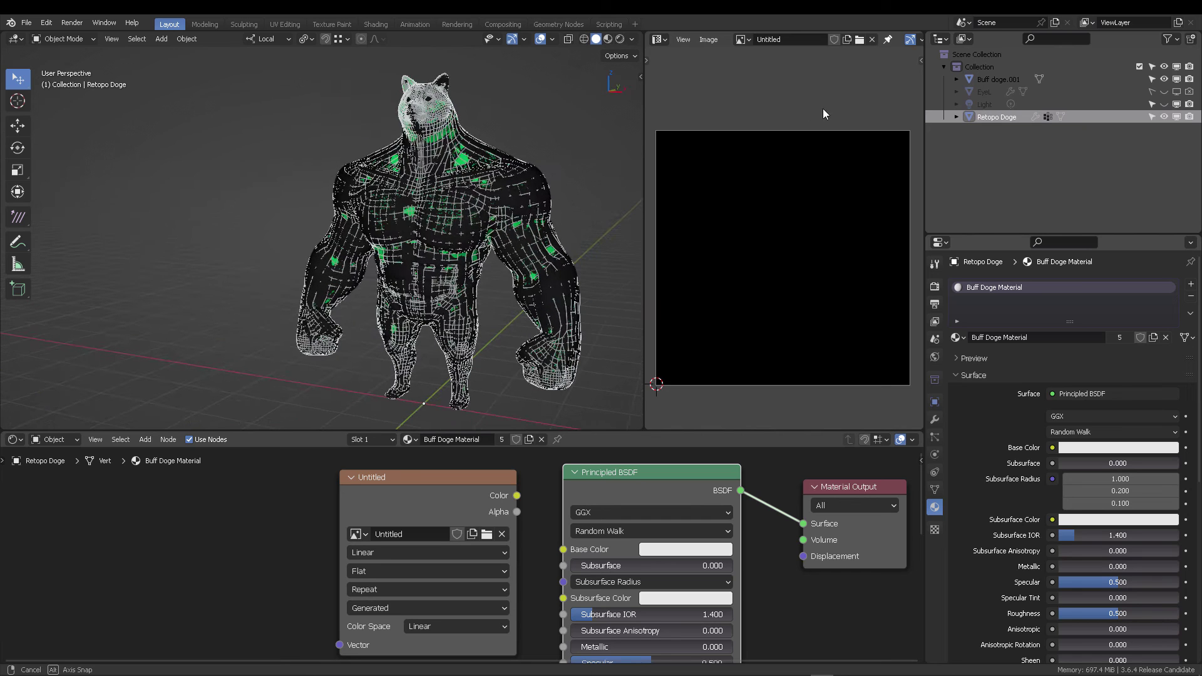
left_click(1162, 80)
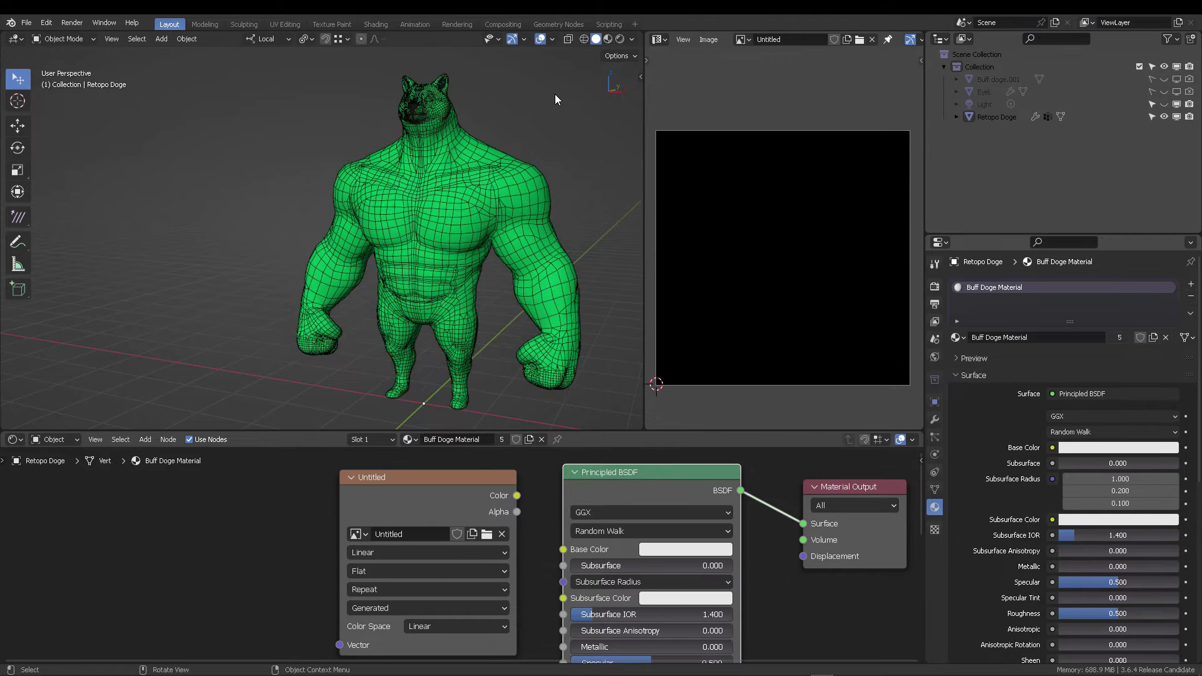
middle_click_drag(582, 155, 100, 175)
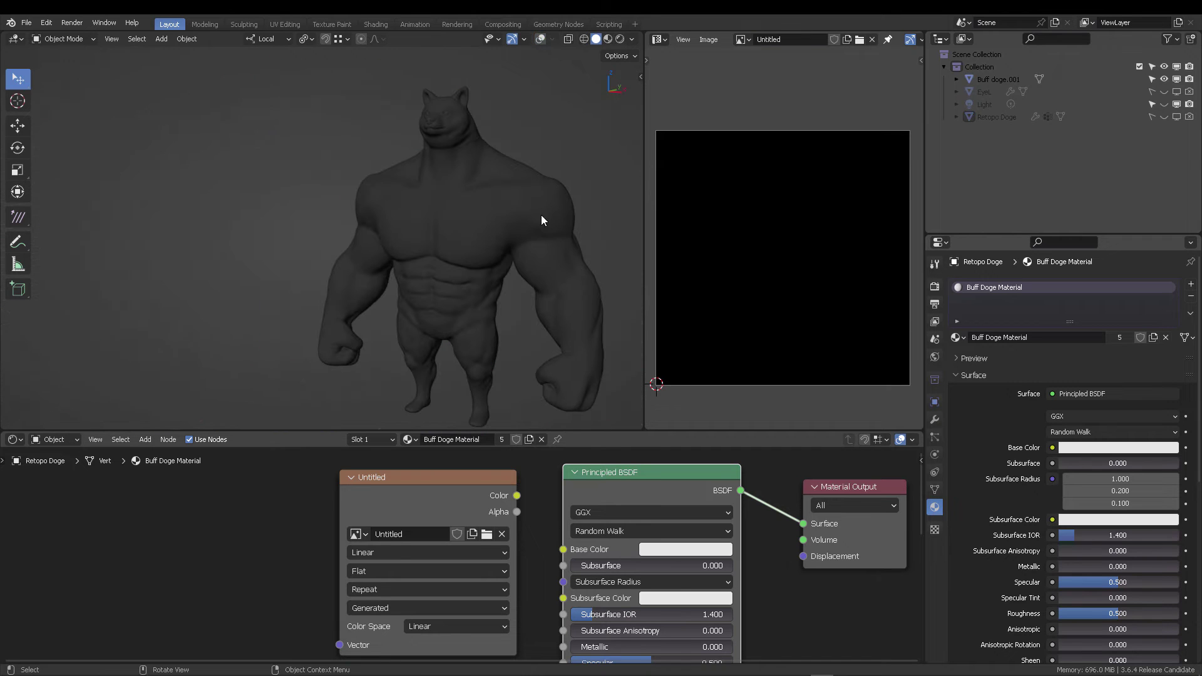
left_click(1164, 116)
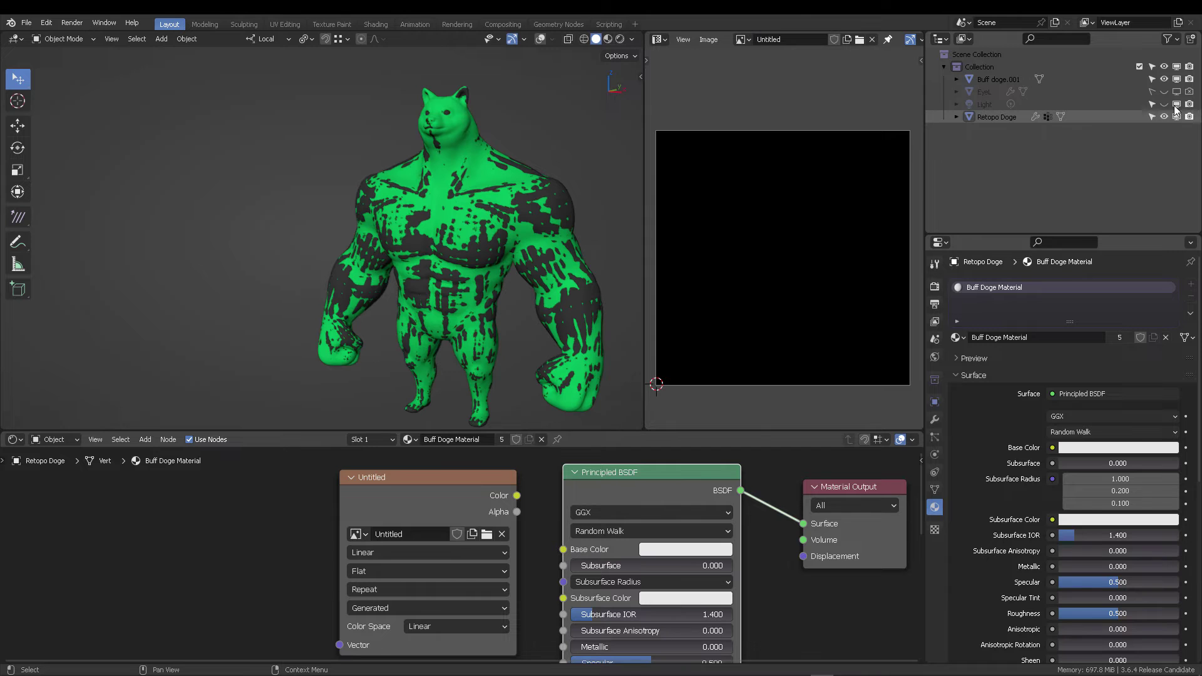
Select Buff doge.001 and show Render Properties with Cycles, scrolled down to the Bake settings.
left_click(998, 79)
left_click(936, 288)
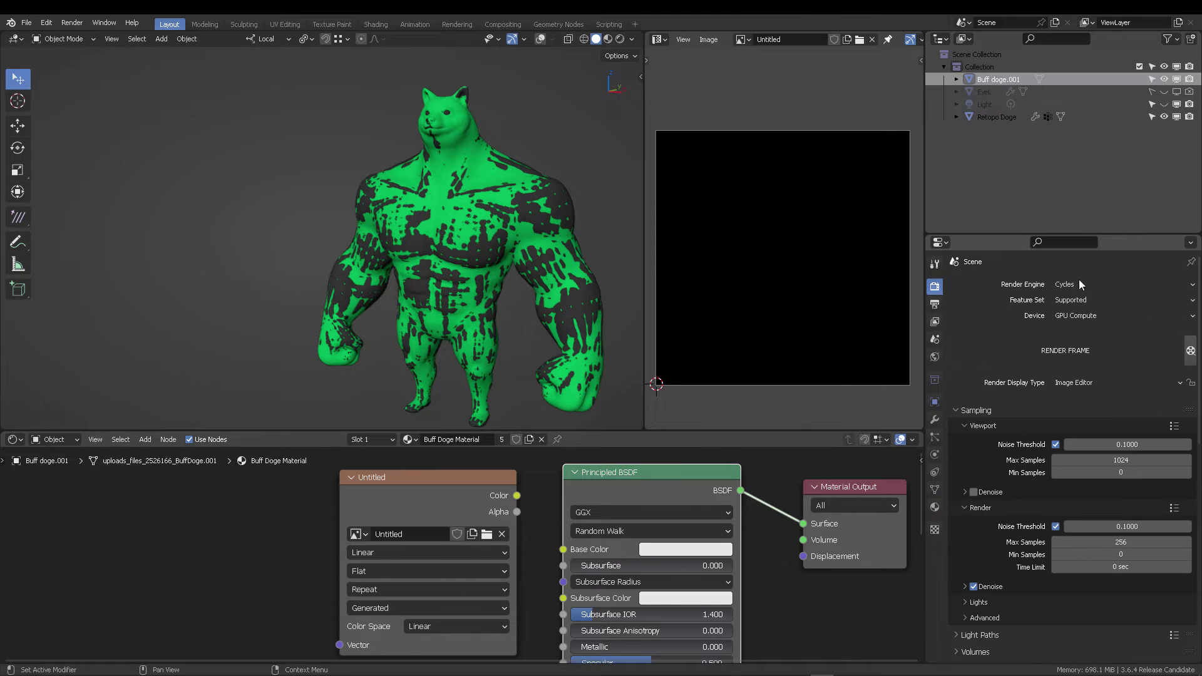
left_click(1099, 283)
left_click(1076, 322)
scroll(1110, 328, "down", 10)
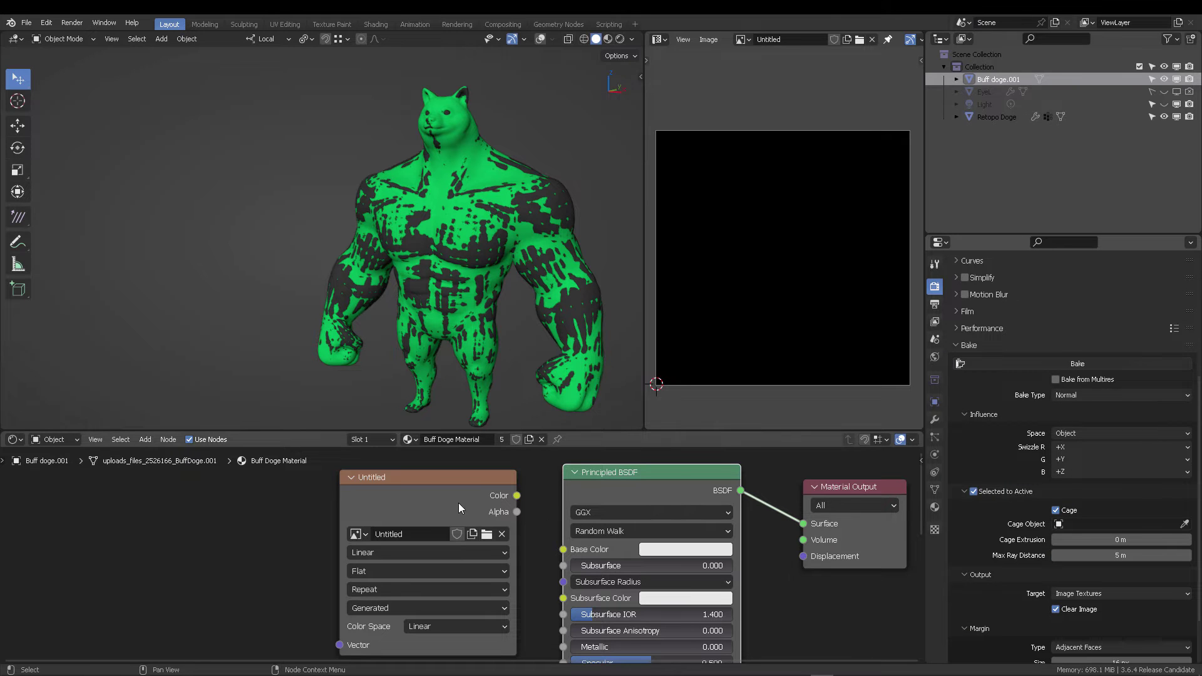
left_click_drag(459, 504, 455, 488)
Rename Buff doge.001 to 'Buff doge Hi'.
double_click(995, 82)
double_click(994, 80)
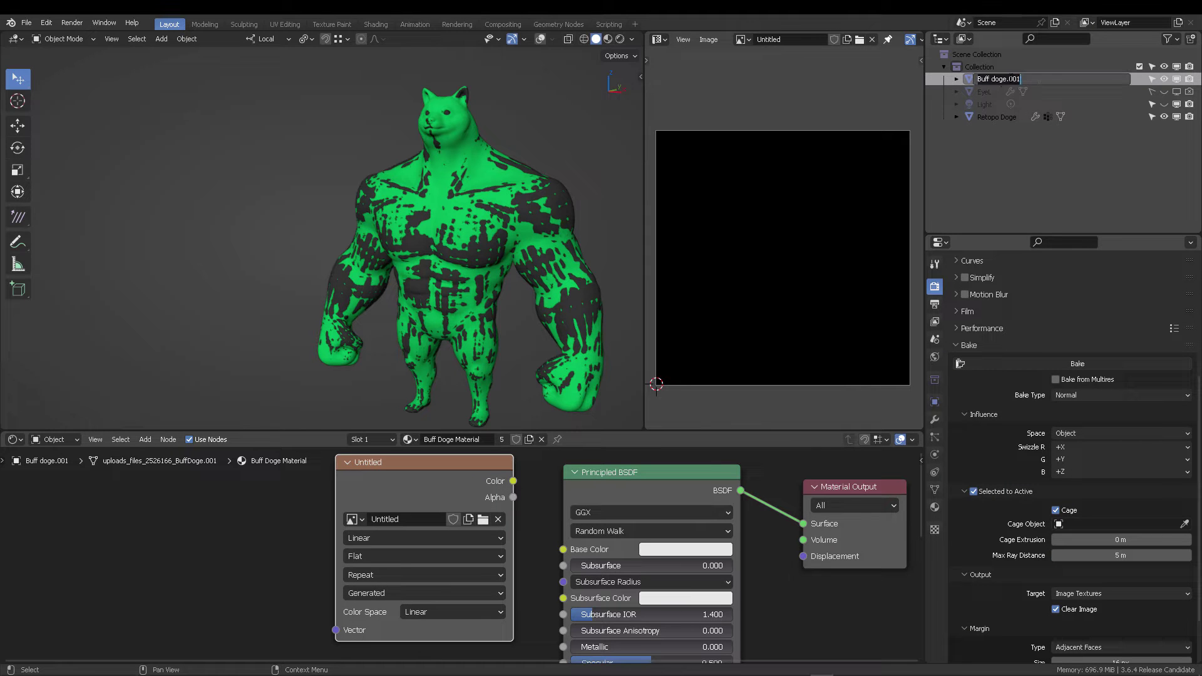
type("Buff doge Hi")
key("Return")
Make Retopo Doge active and select the Untitled image node in its material.
left_click(1001, 118)
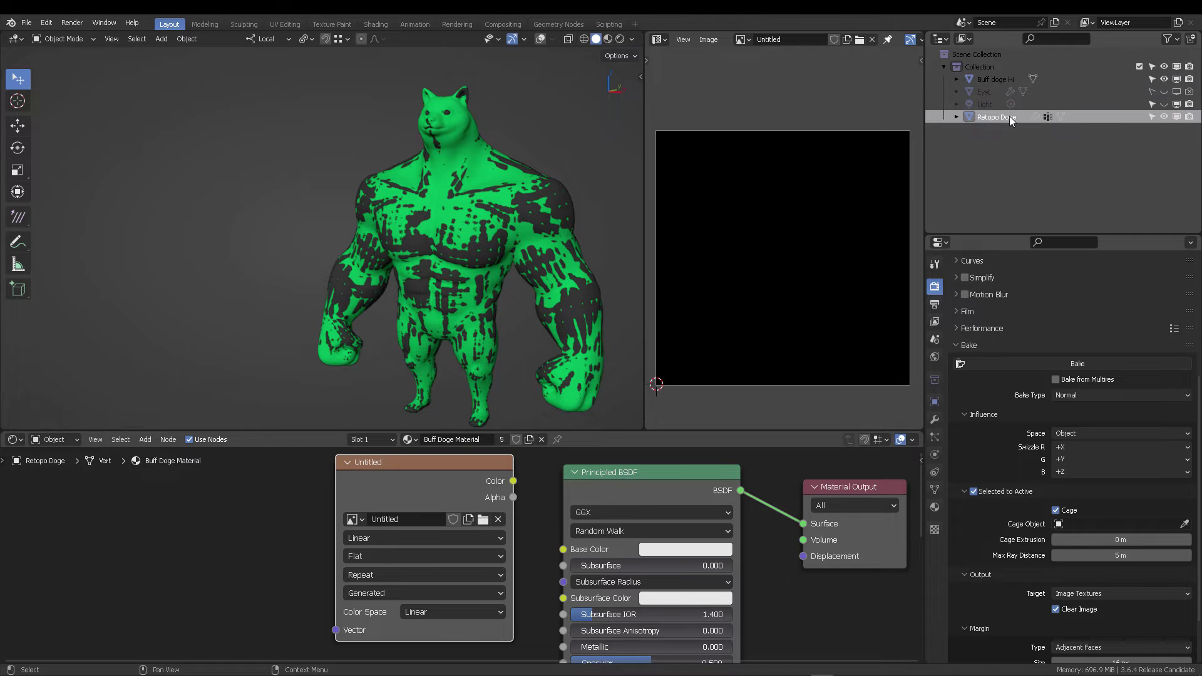
middle_click_drag(546, 125, 529, 101, "shift")
left_click(269, 486)
left_click_drag(438, 464, 428, 492)
Delete the Untitled node and add a new Image Texture node to the material.
key("x")
key("shift+a")
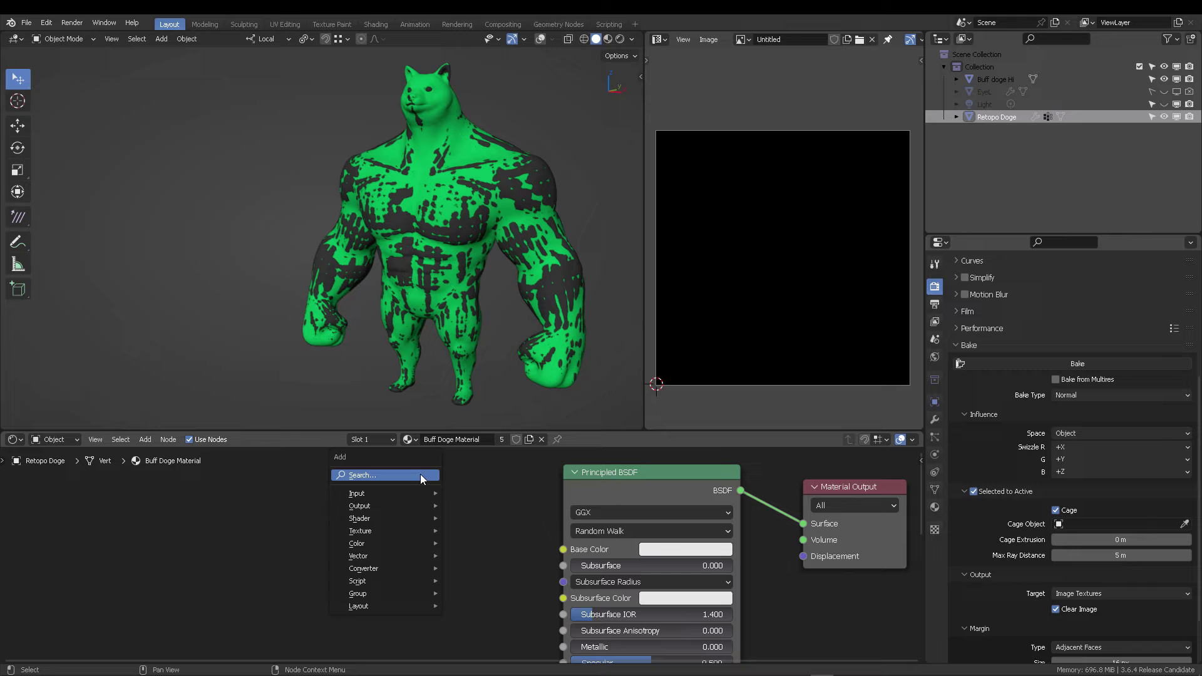
type("im")
key("Return")
left_click(420, 474)
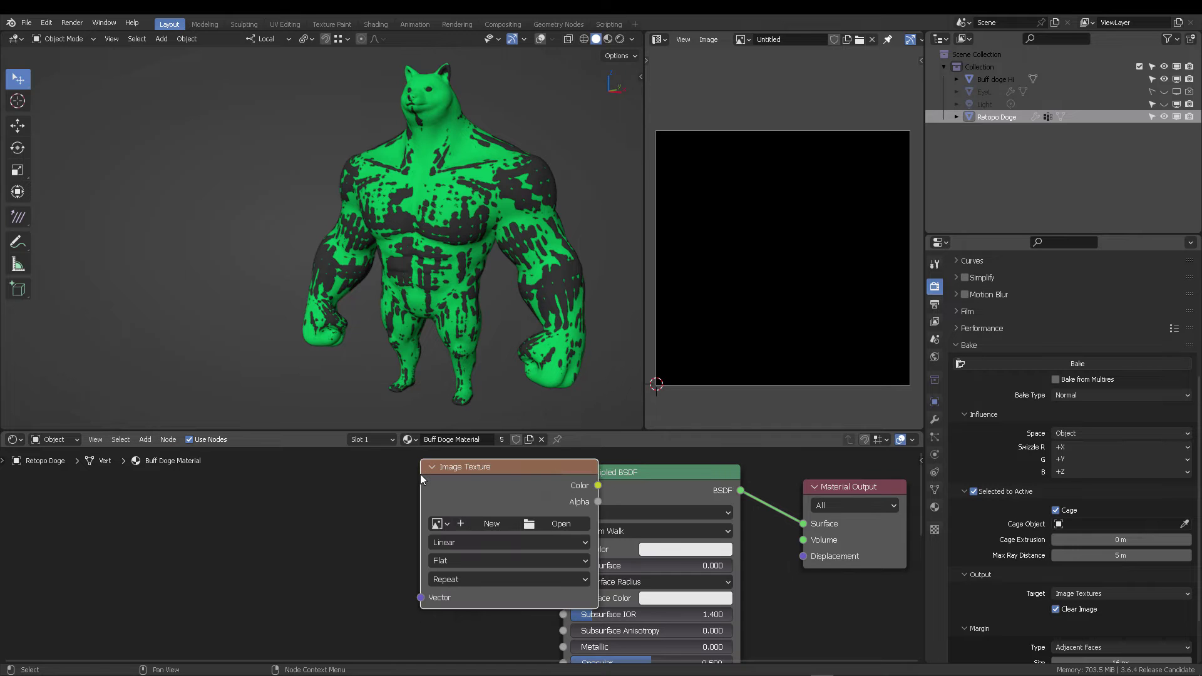
left_click_drag(562, 473, 496, 479)
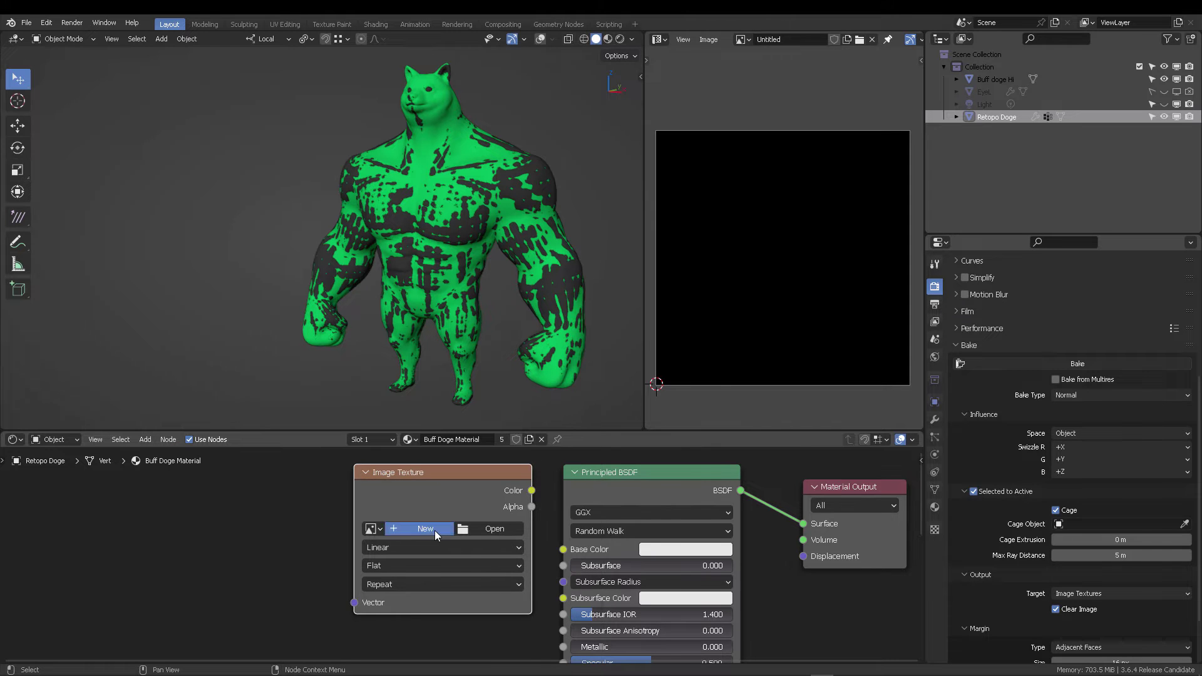
Create a 4096×4096 alpha-free image named Buff Doge Normals and display it in the Image Editor.
left_click(434, 531)
left_click(473, 562)
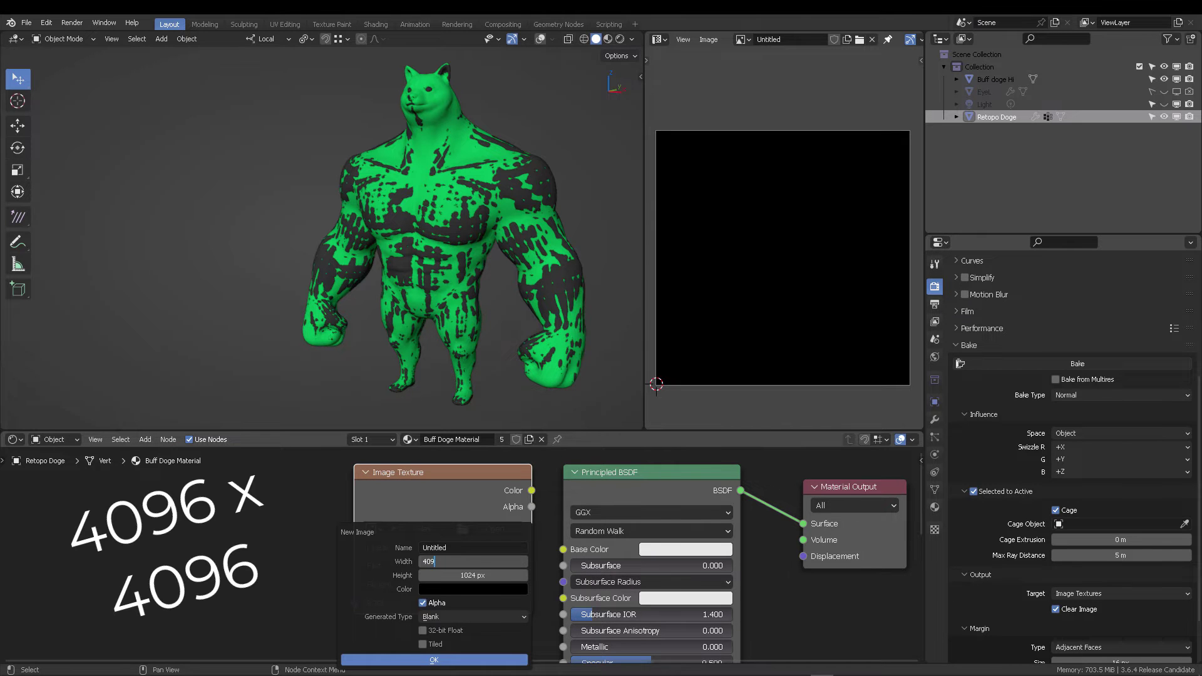
left_click(482, 547)
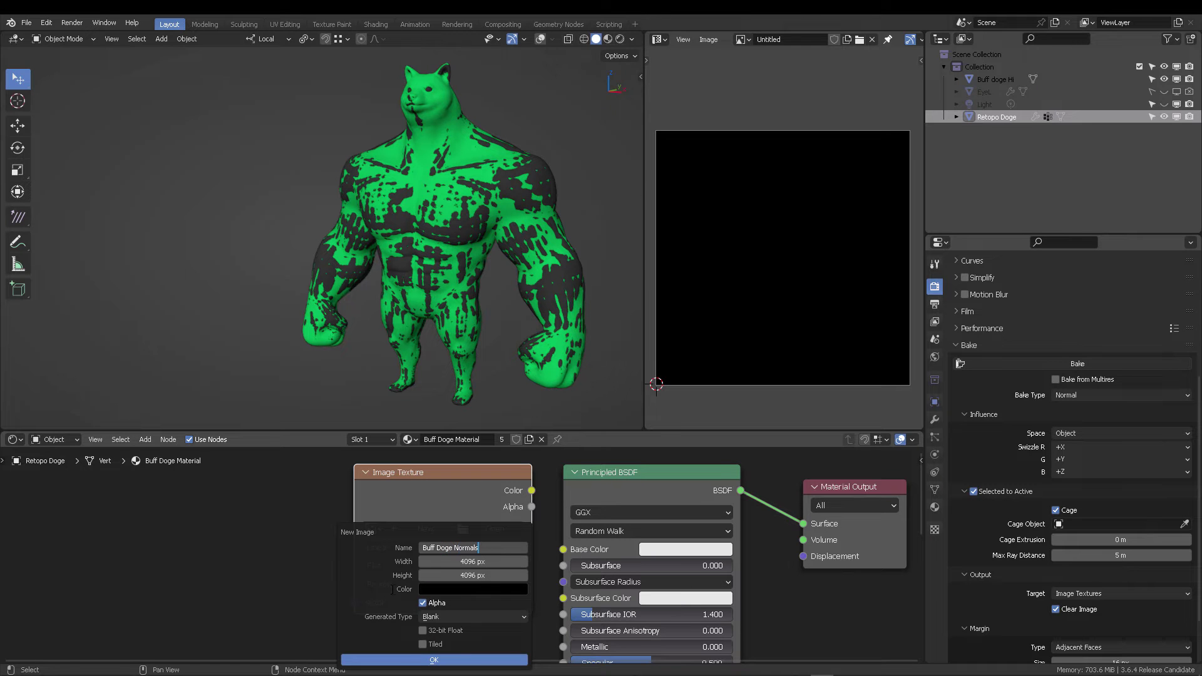
left_click(423, 603)
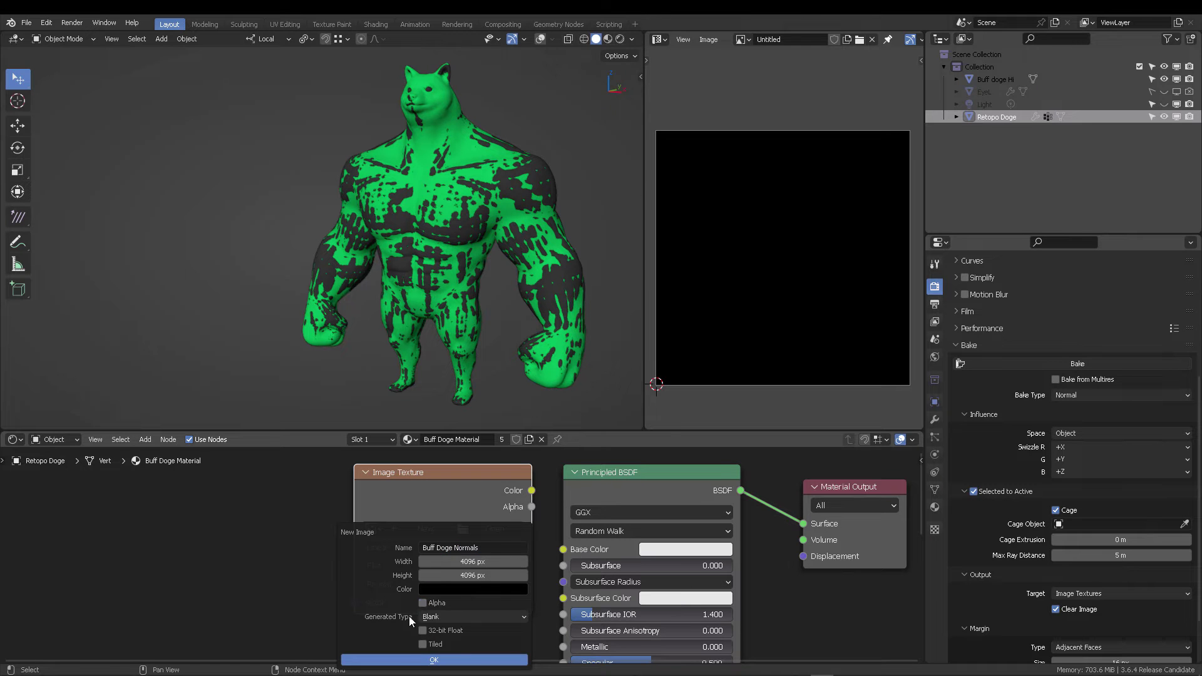
left_click(434, 661)
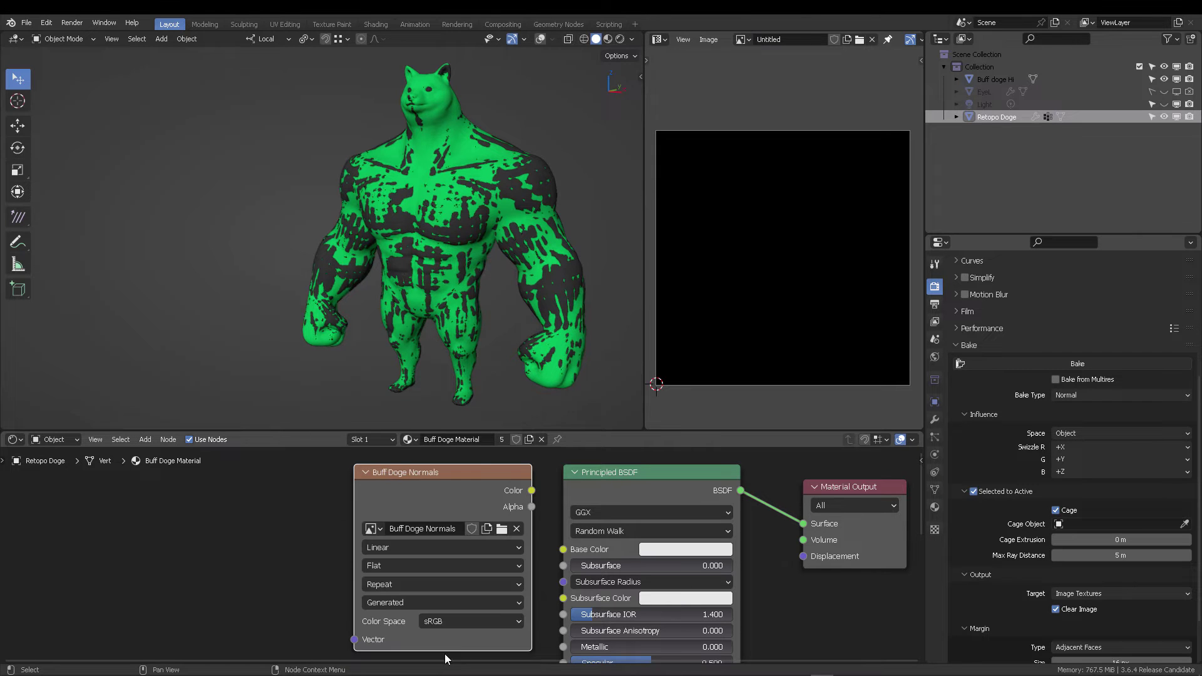
left_click(747, 39)
left_click(771, 58)
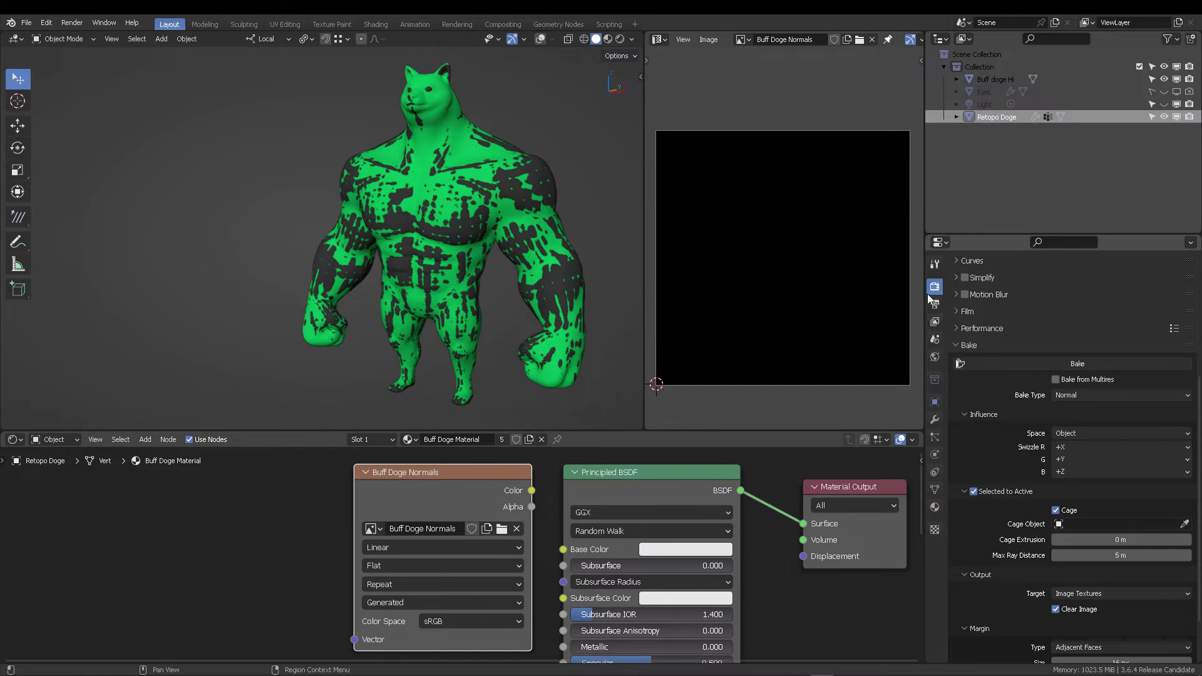
Confirm Cycles as the render engine with GPU Compute as the device.
scroll(1117, 329, "up", 8)
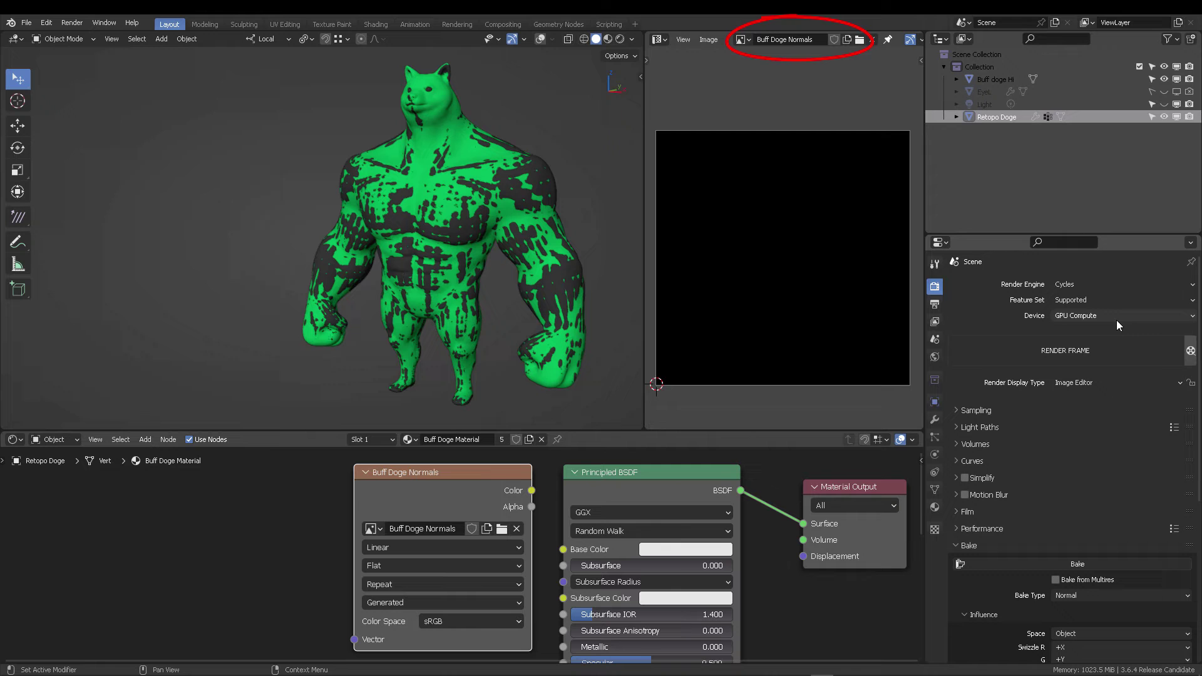
left_click(1083, 284)
left_click(1083, 284)
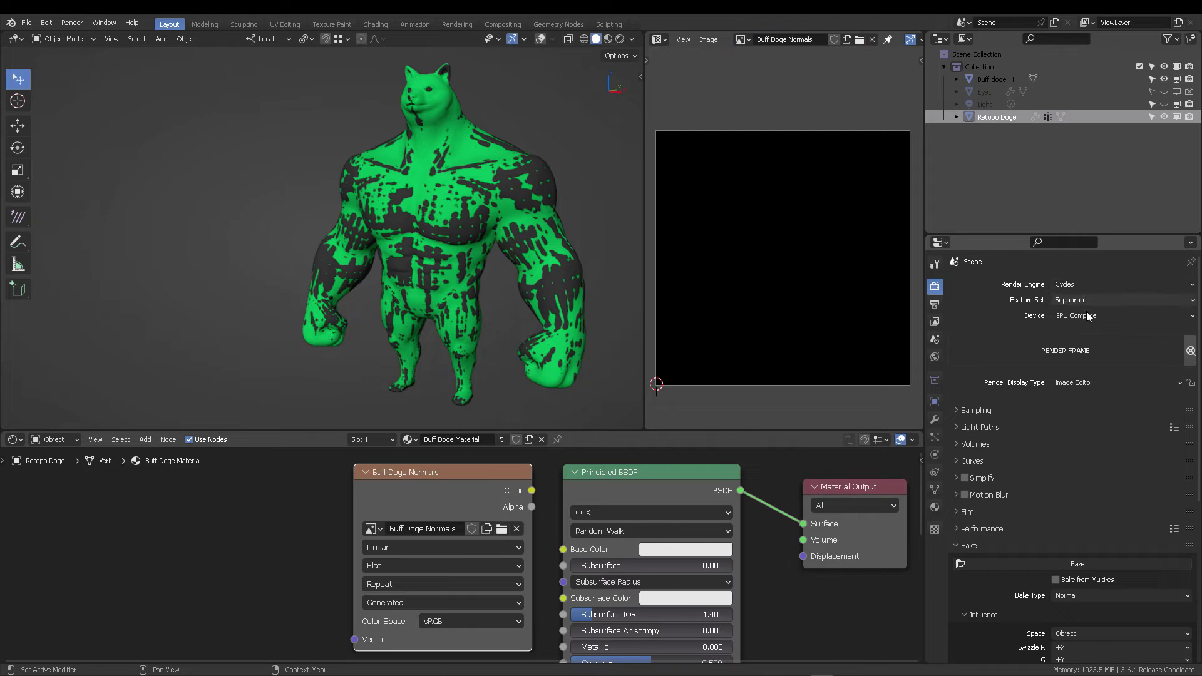
left_click(1087, 313)
left_click(1072, 344)
Set the bake type to Normal in Object space and expand the Selected to Active settings.
scroll(1147, 404, "down", 8)
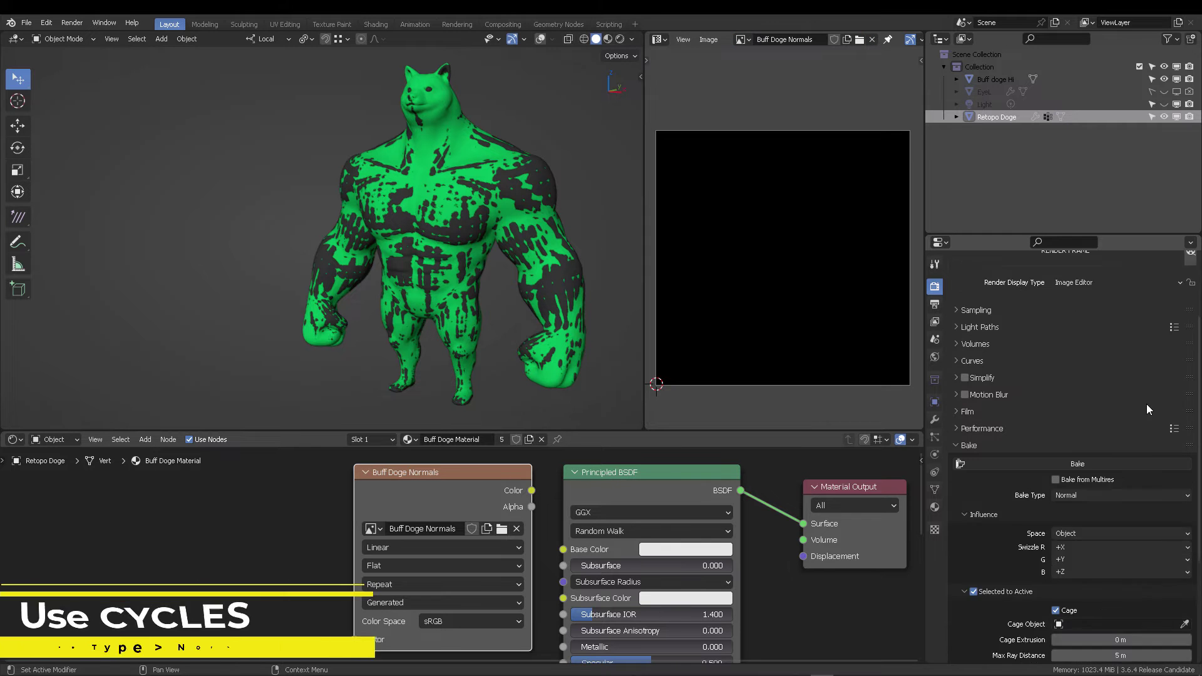
left_click(1105, 392)
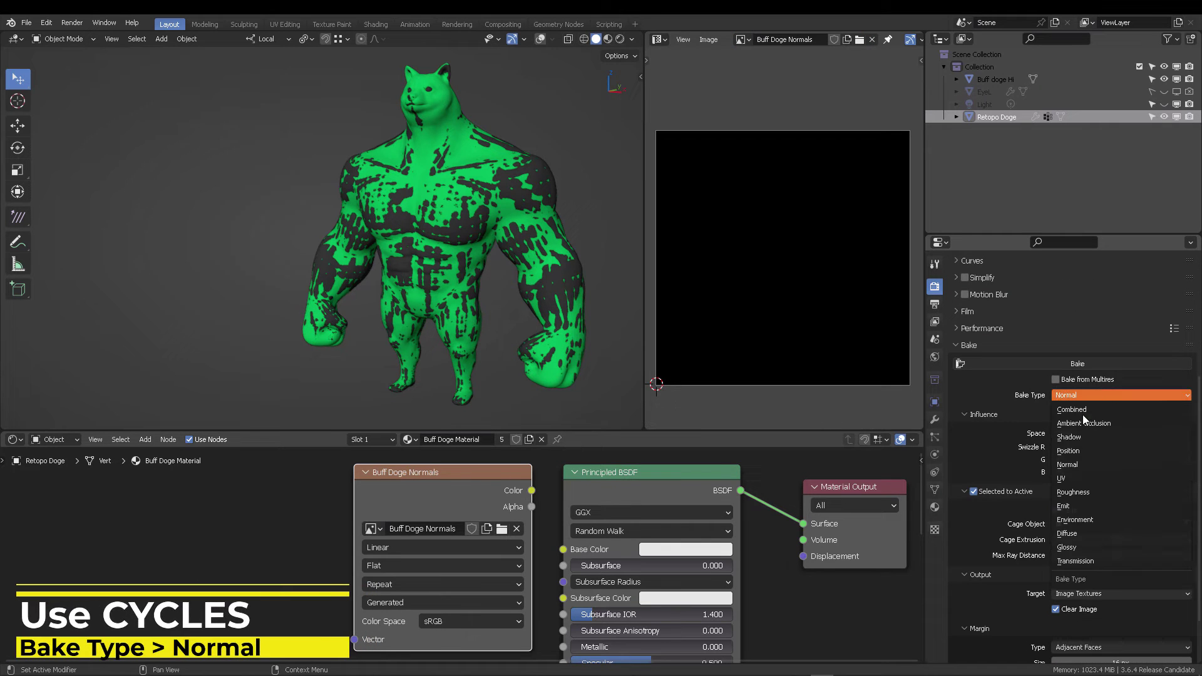
left_click(1087, 464)
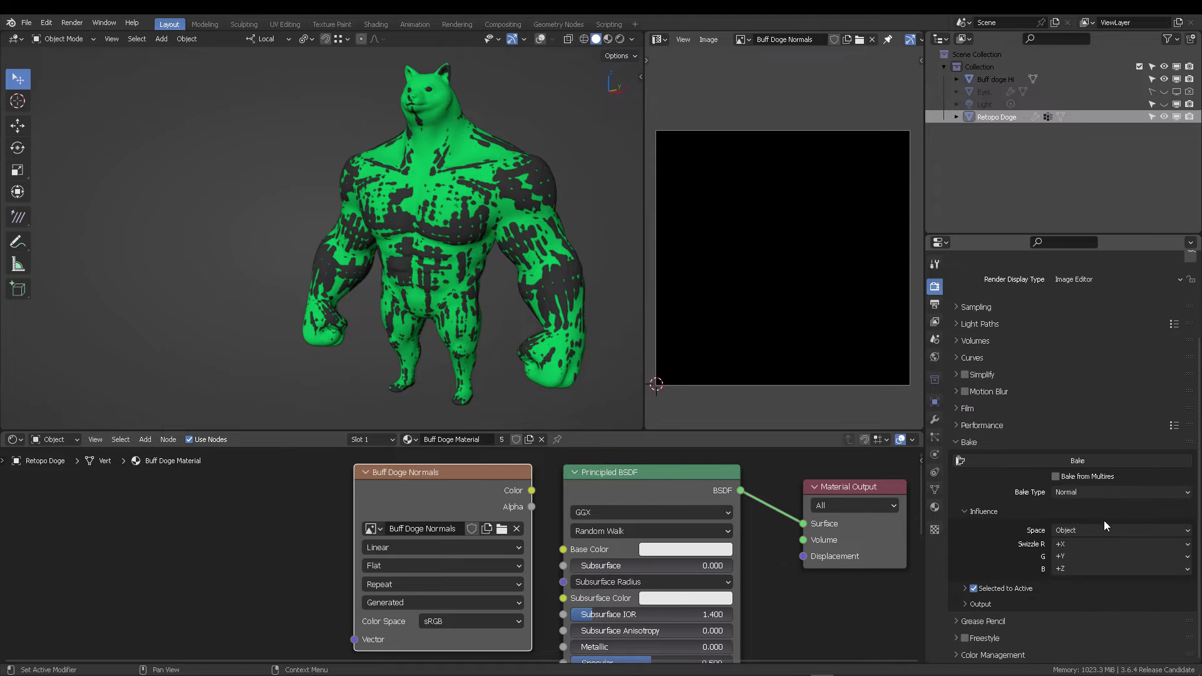
left_click(1103, 530)
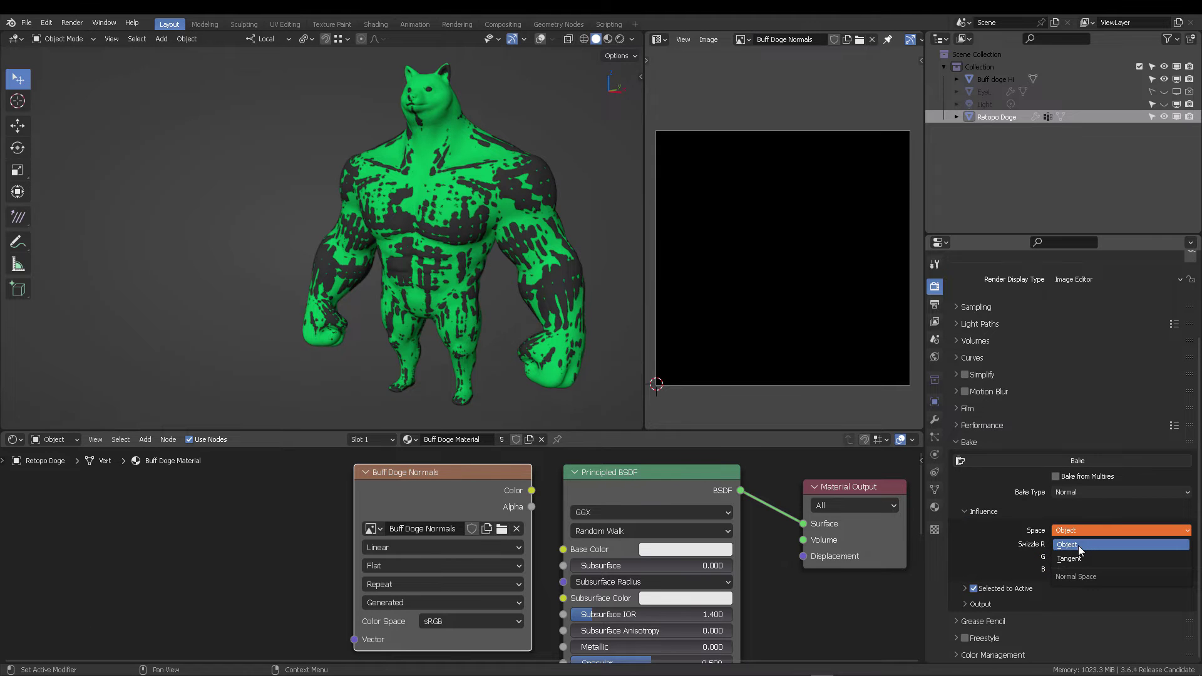
left_click(1078, 546)
left_click(964, 587)
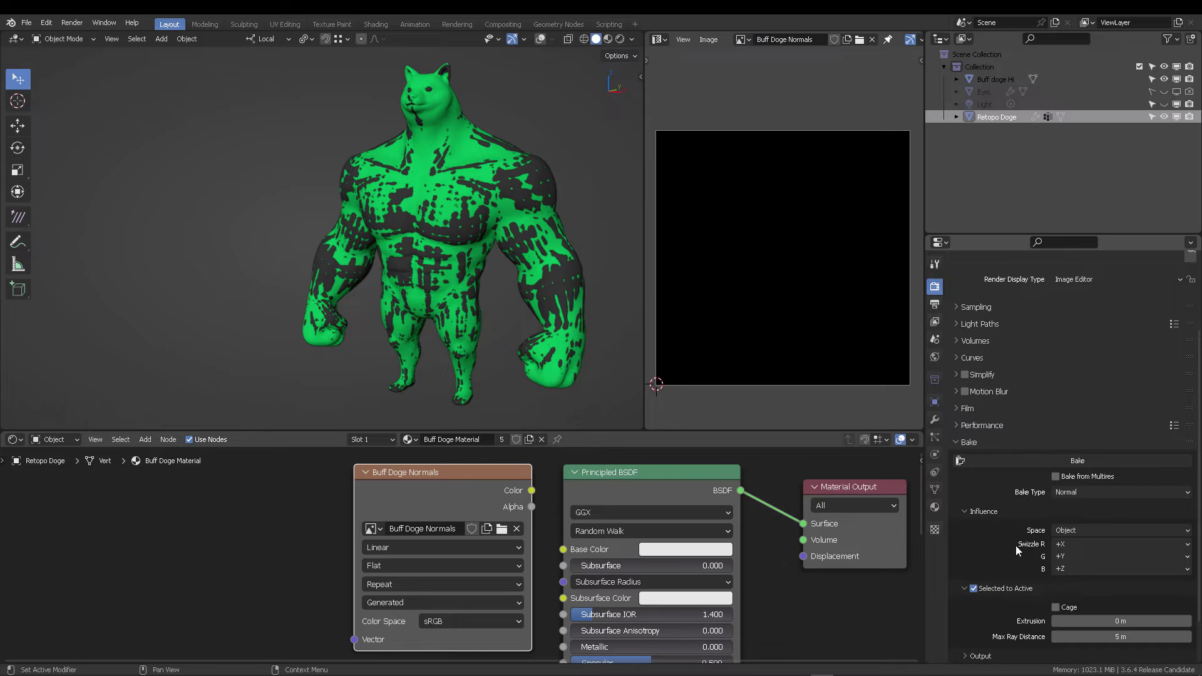
scroll(1017, 543, "down", 2)
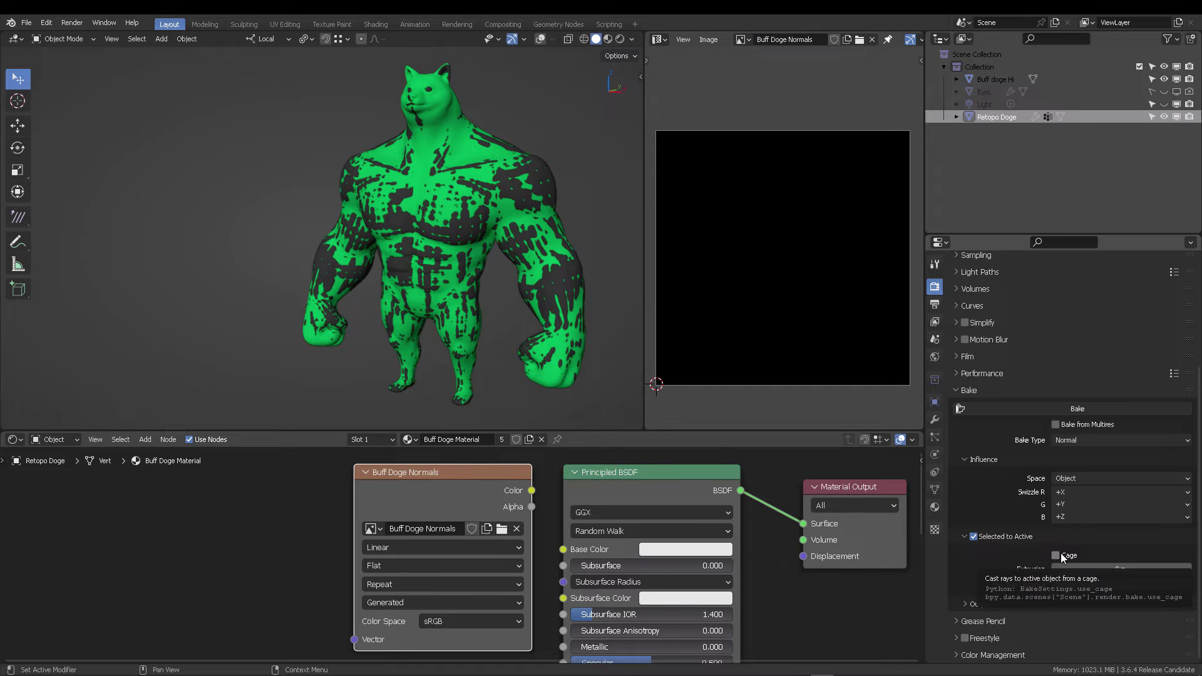
left_click(541, 40)
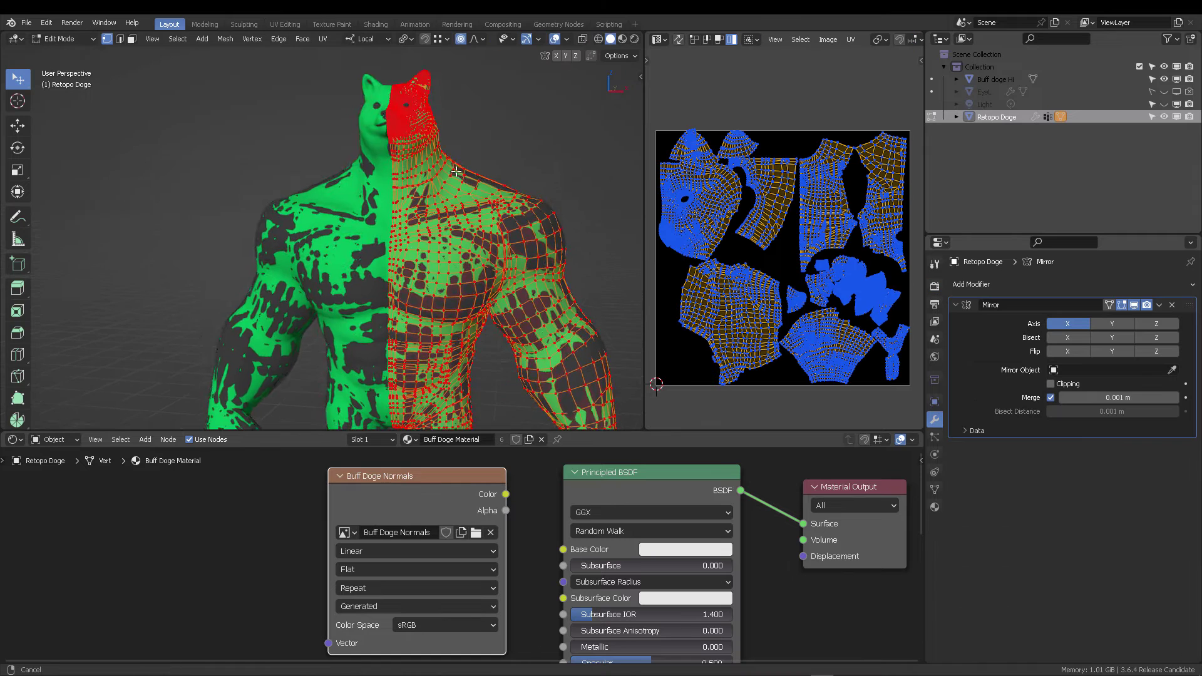
Return the model to Object Mode and apply its Mirror modifier.
middle_click_drag(438, 219, 520, 183)
key("ctrl+Tab")
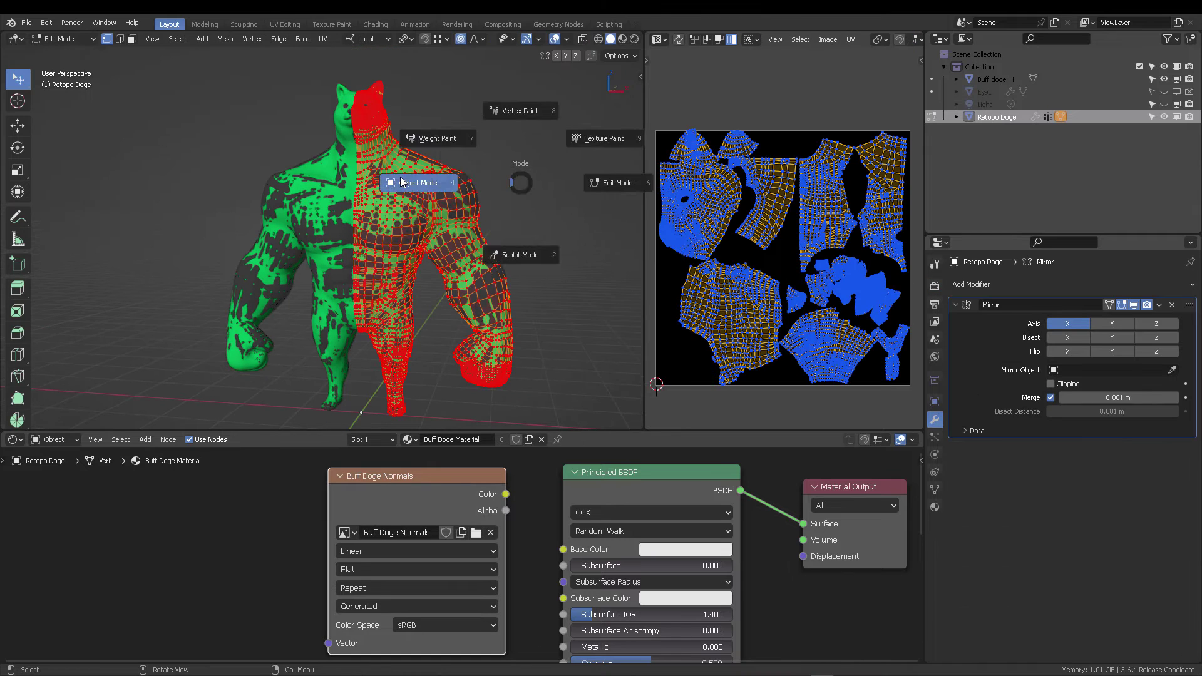
left_click(401, 182)
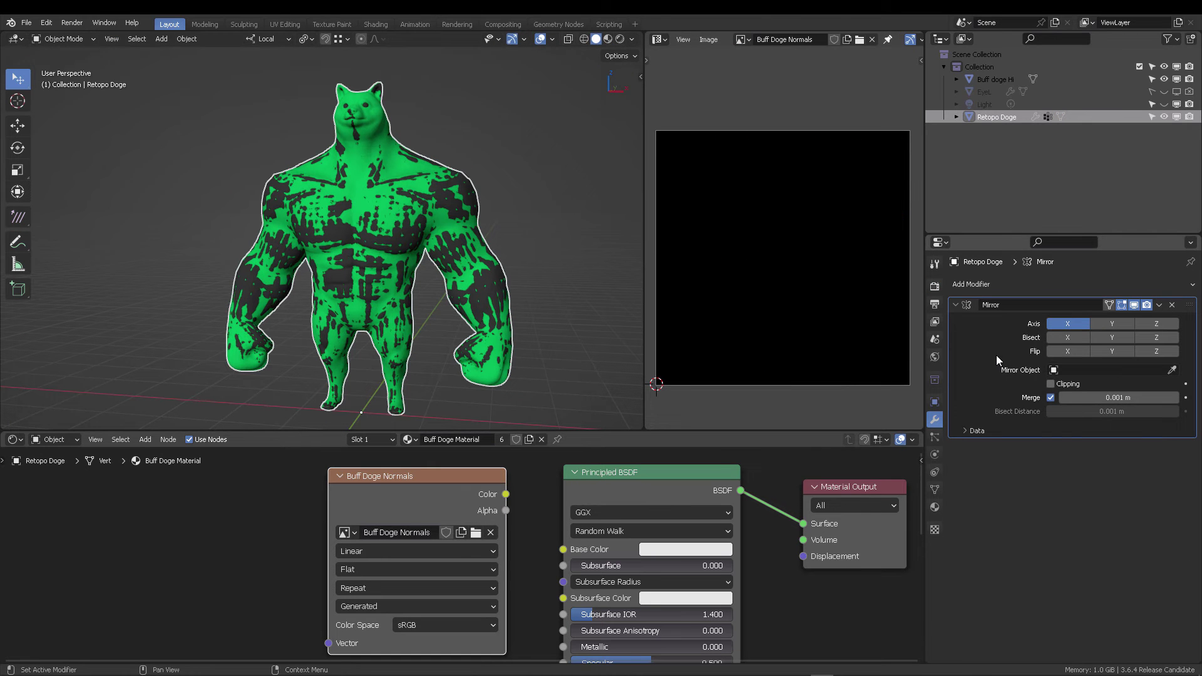
key("ctrl+a")
Duplicate Retopo Doge in place and rename the copy Retopo Doge CAGE.
left_click(1020, 149)
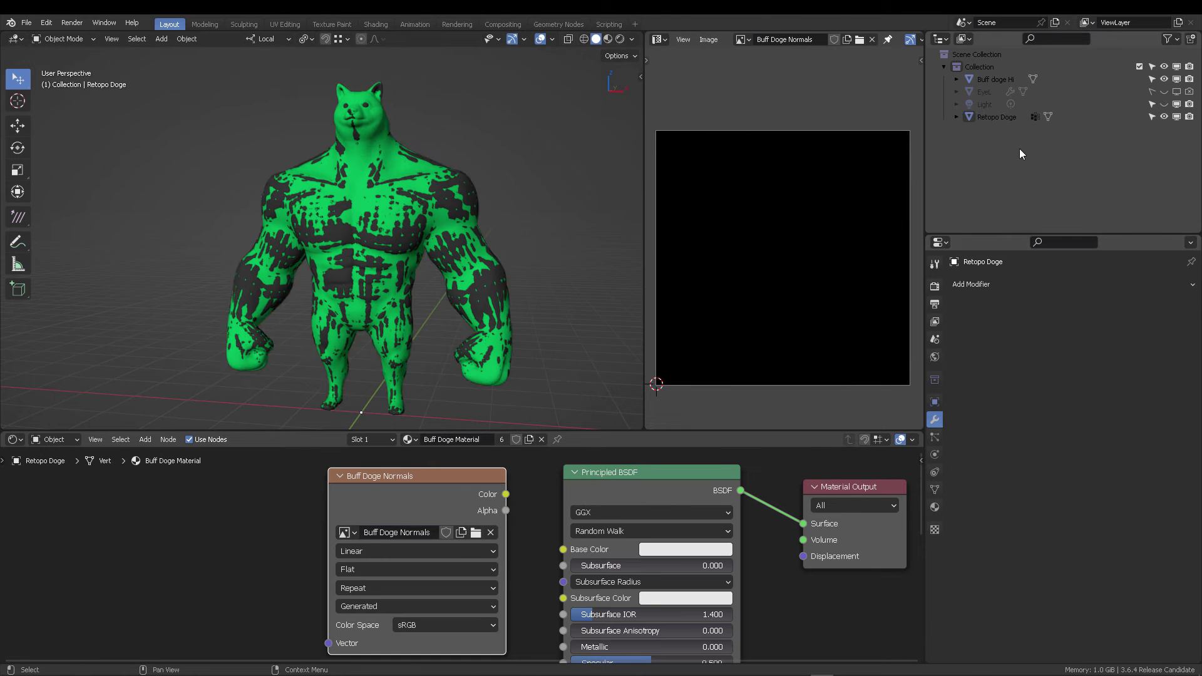
left_click(995, 120)
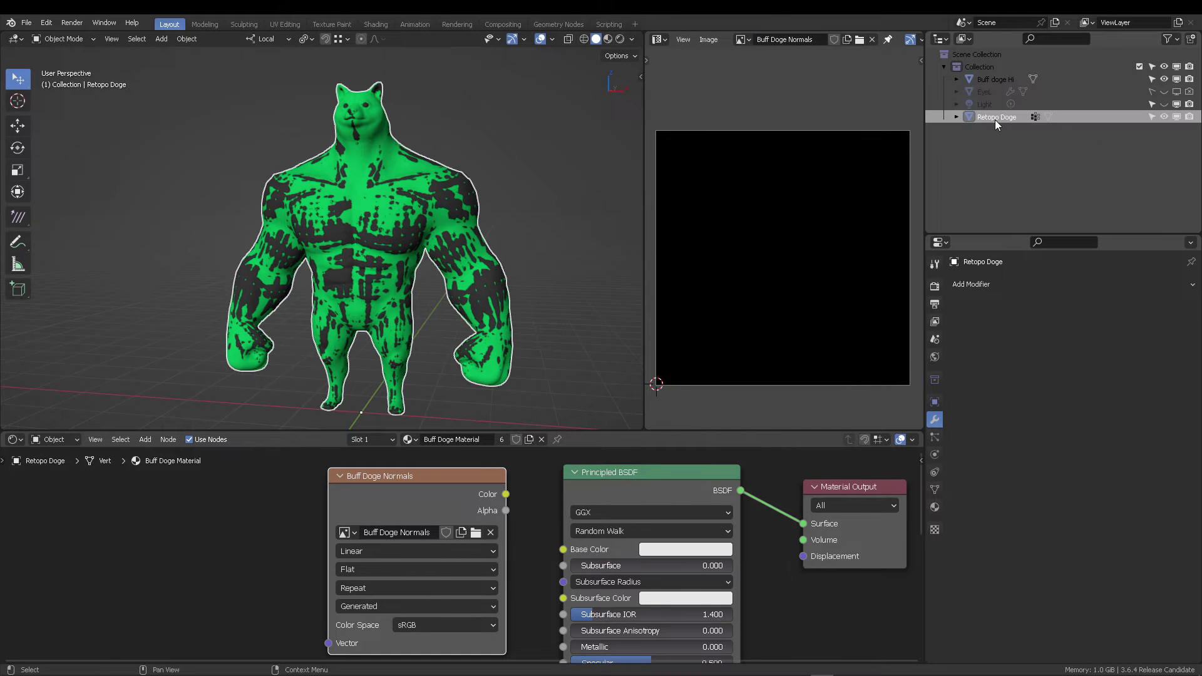
key("shift+d")
right_click(443, 139)
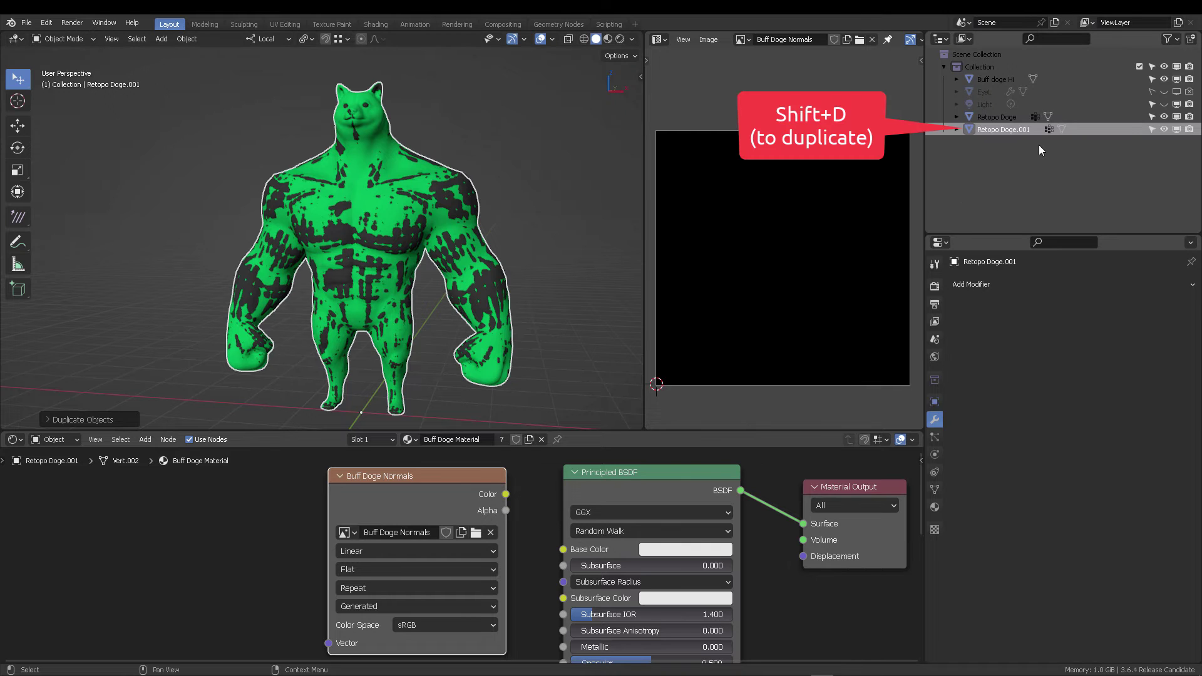
double_click(1026, 130)
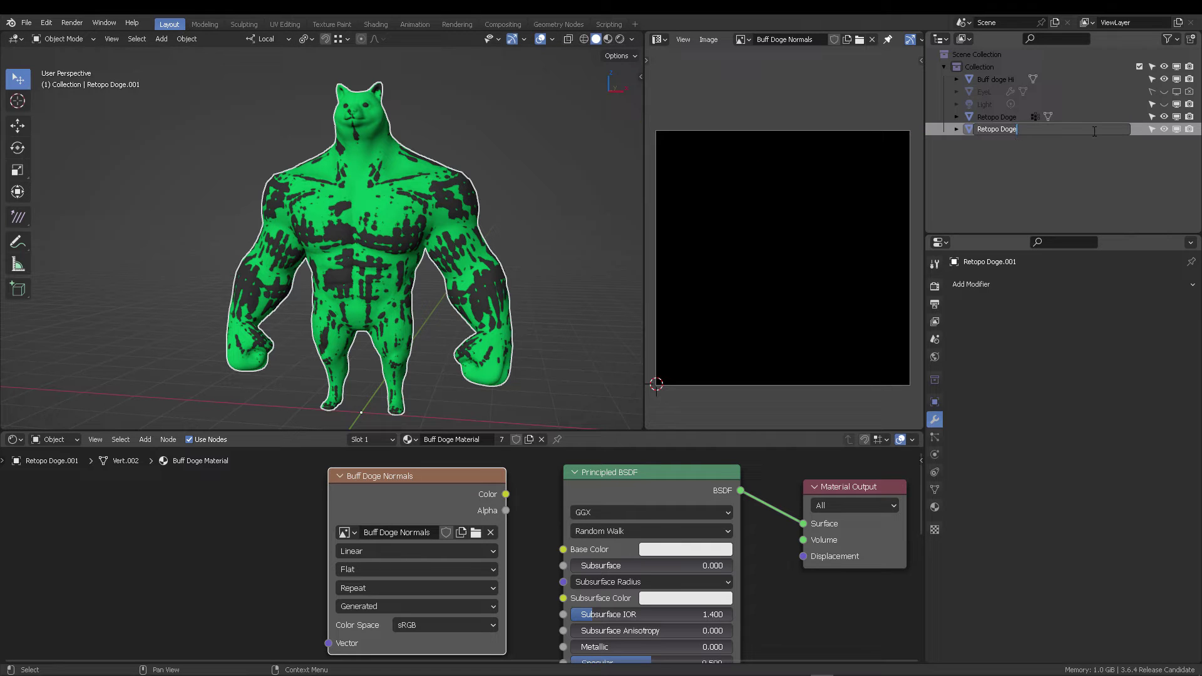
type("CAGE")
key("Return")
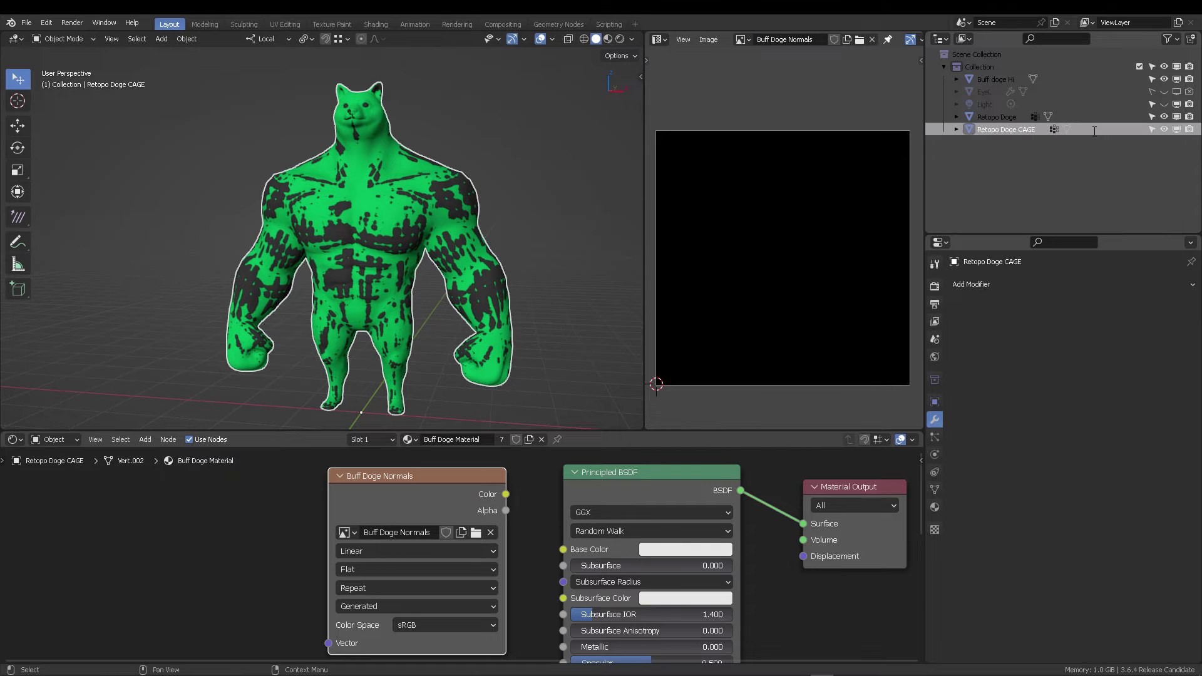
left_click(997, 183)
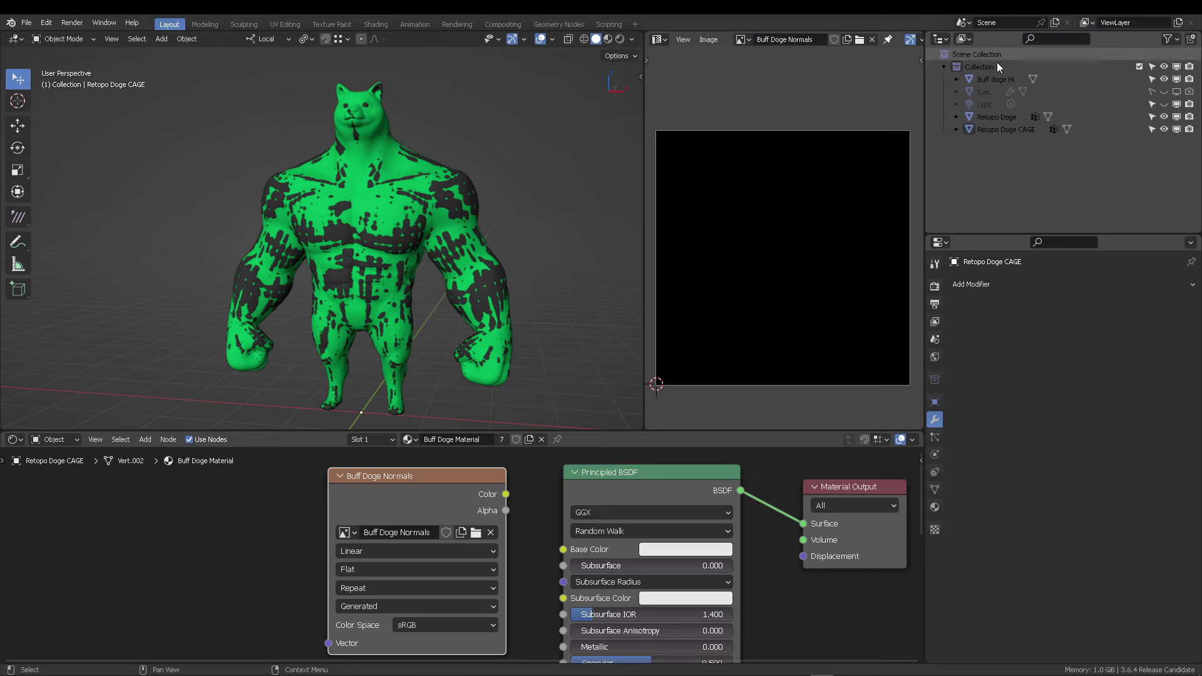
Select Buff doge Hi with Retopo Doge active, target the Buff Doge Normals node, and set Retopo Doge CAGE as cage.
left_click(994, 79)
left_click(997, 118, "ctrl")
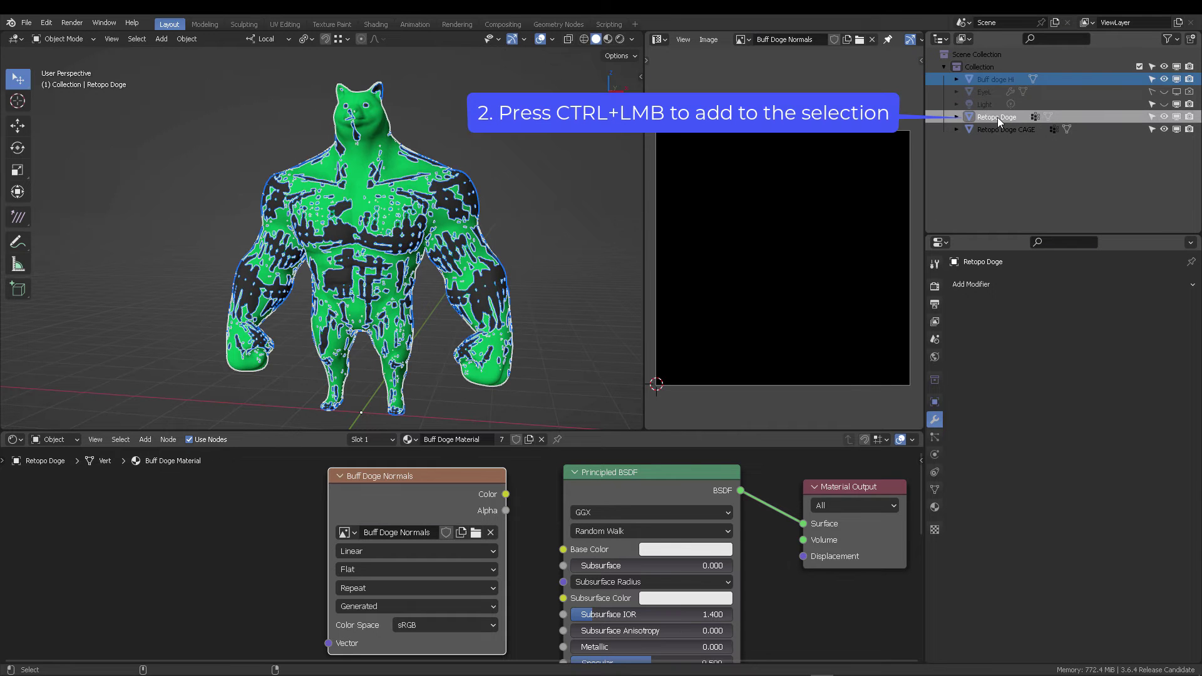
left_click(934, 287)
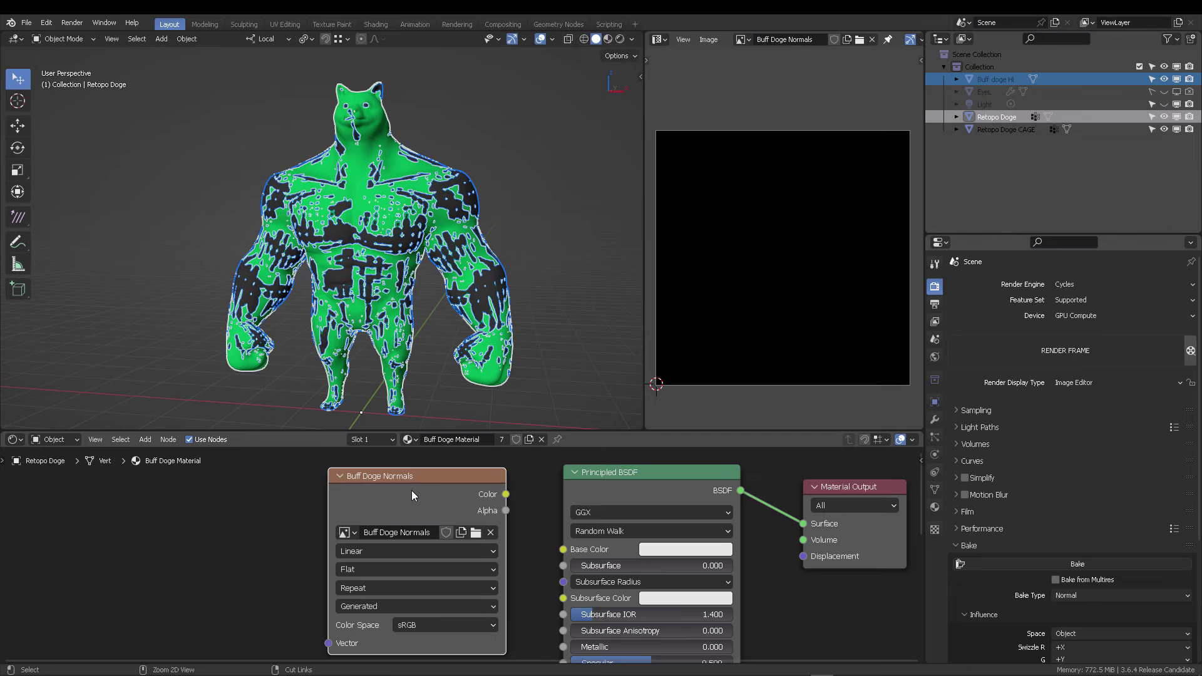
mouse_move(445, 490)
left_mouse_down()
mouse_move(421, 496)
mouse_move(433, 494)
left_mouse_up()
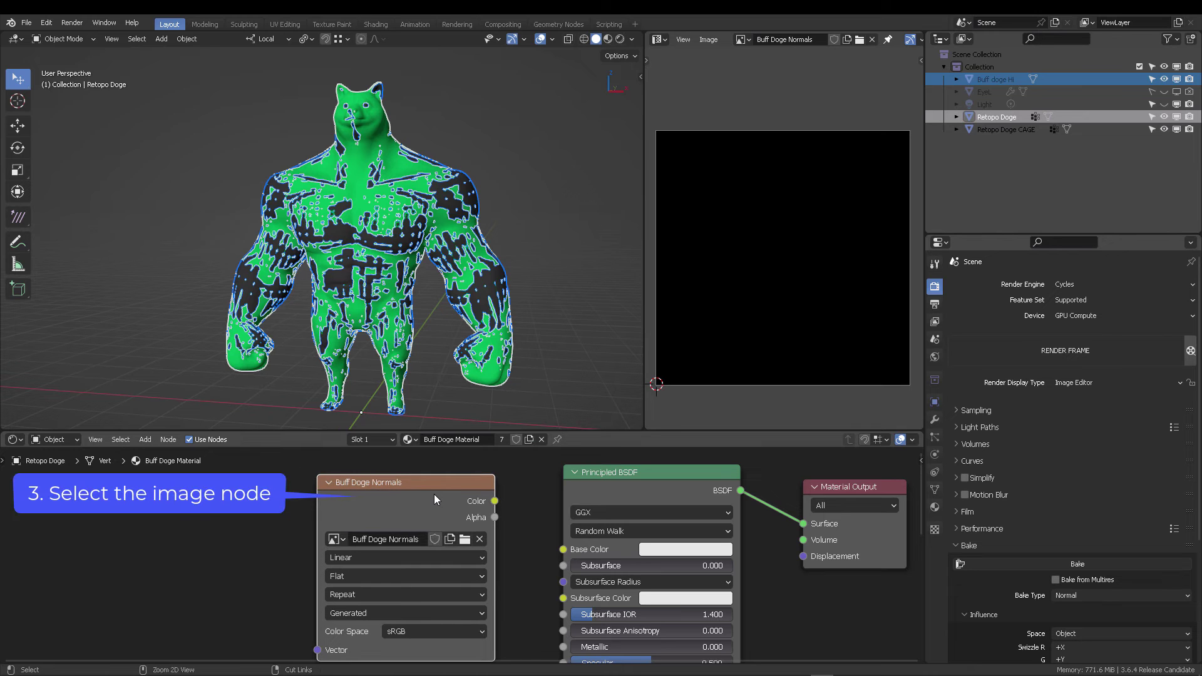
scroll(1122, 419, "down", 6)
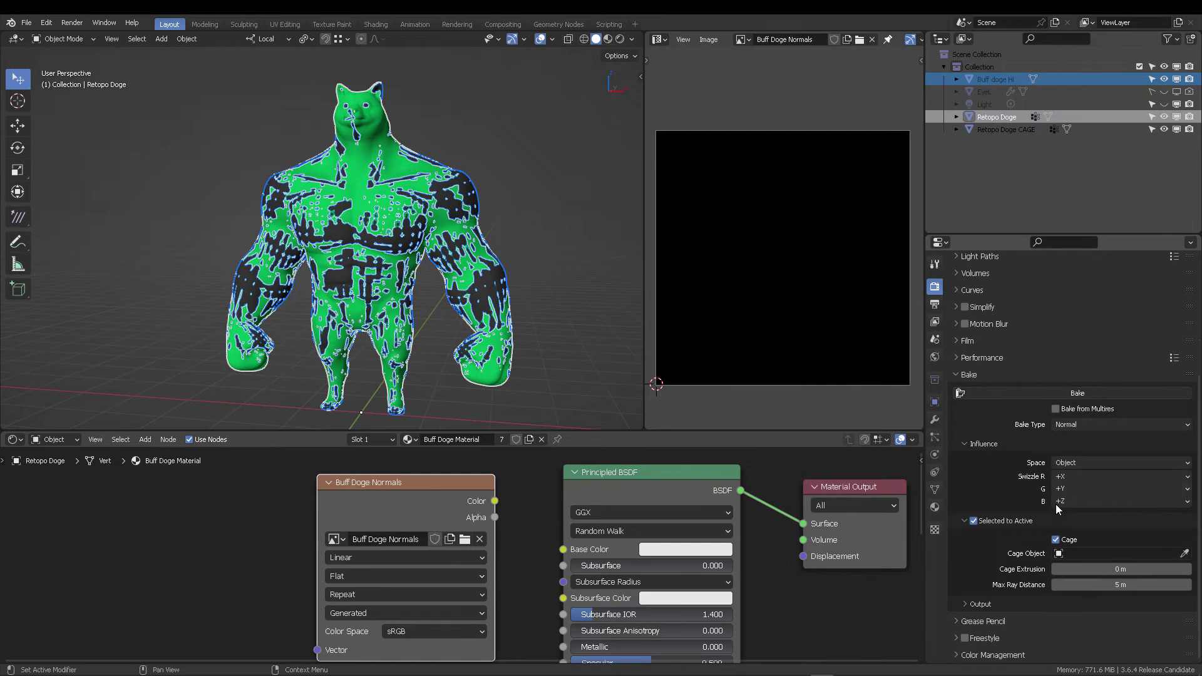
left_click(1183, 552)
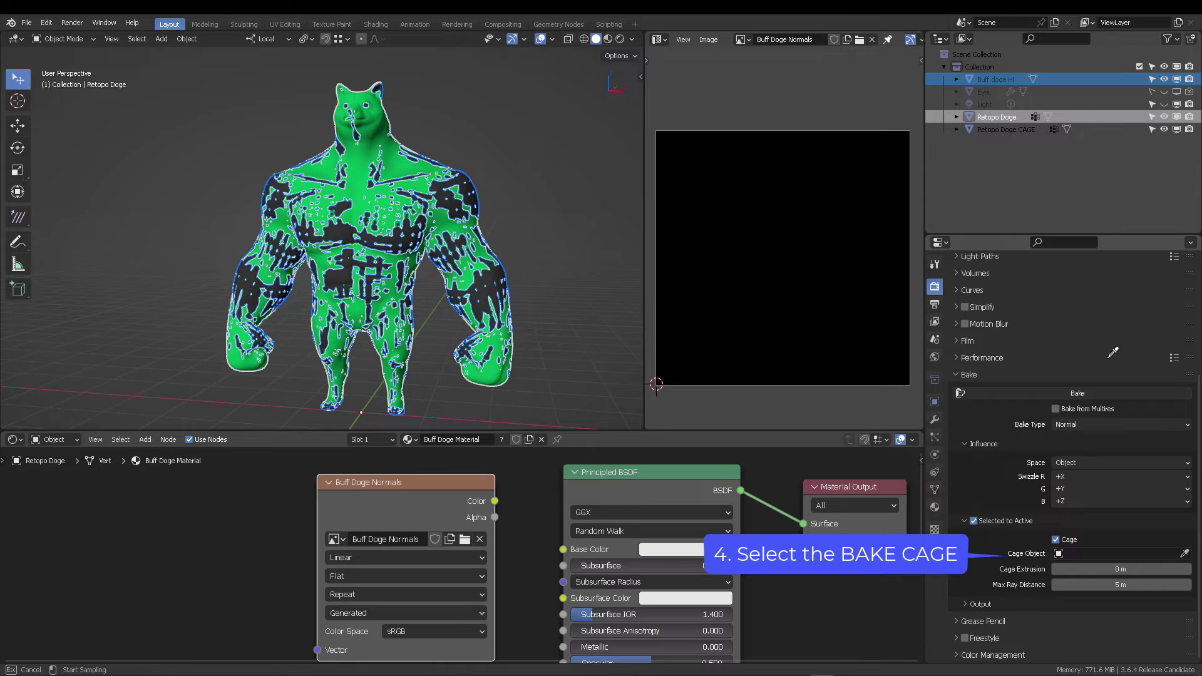
left_click(1037, 127)
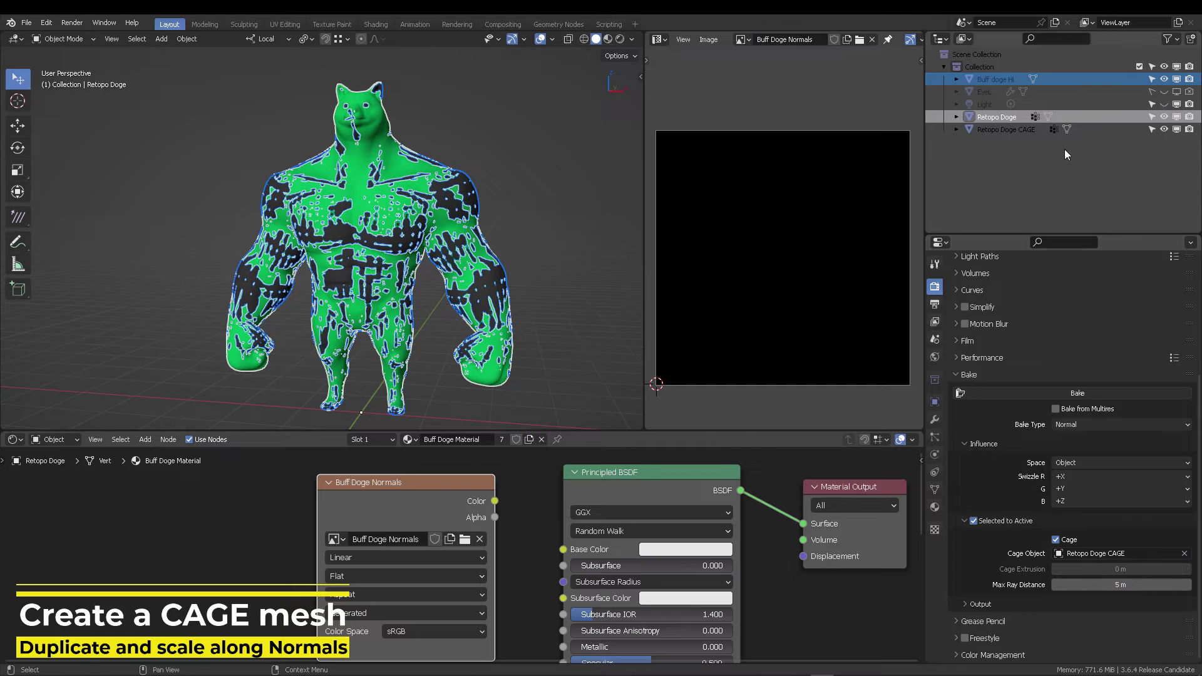
Select all vertices of Retopo Doge CAGE in Edit Mode and start Shrink/Fatten.
left_click(1005, 129)
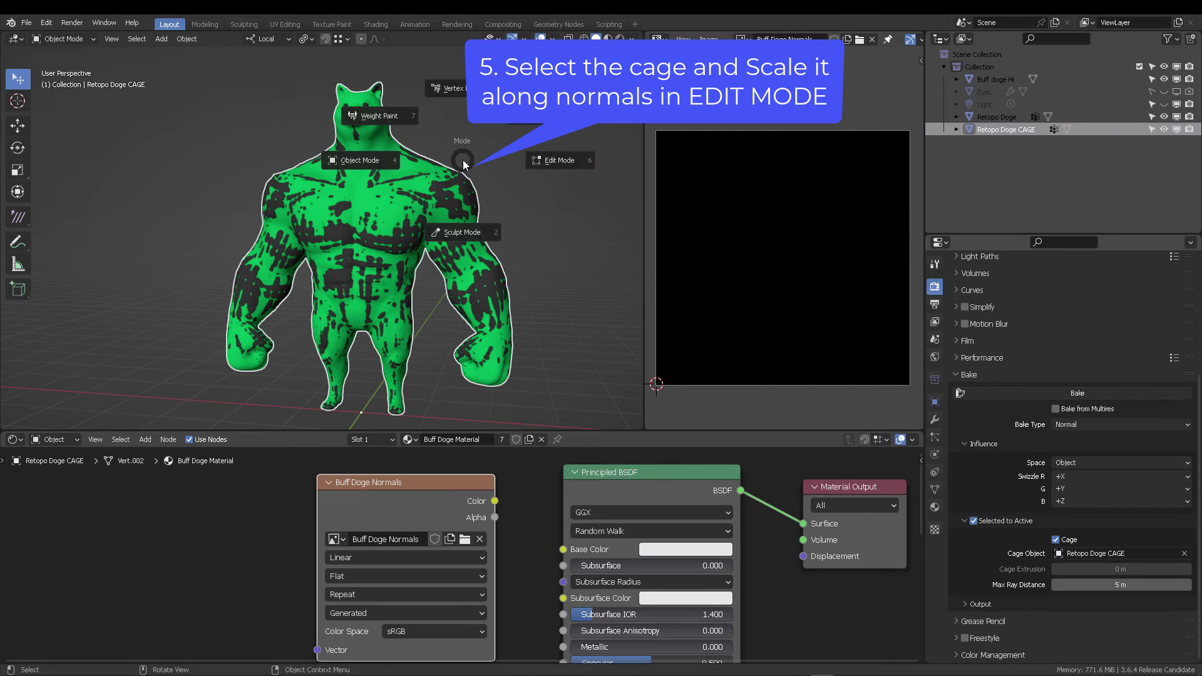
key("Tab")
key("alt+a")
key("a")
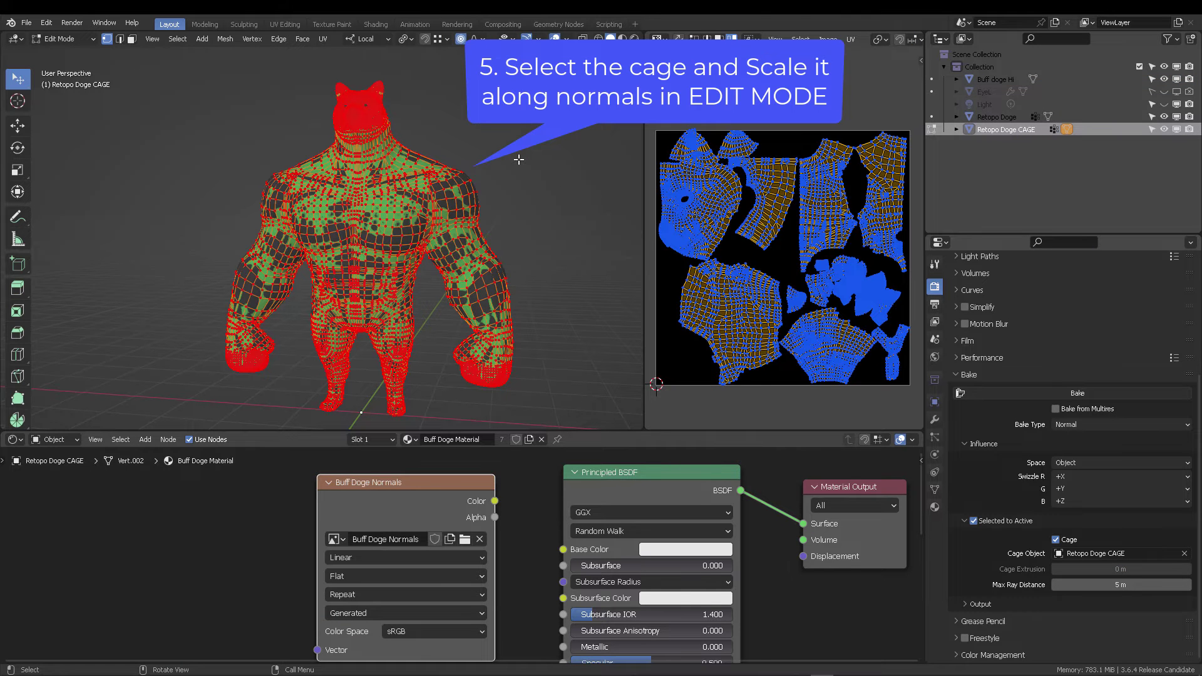
key("alt+s")
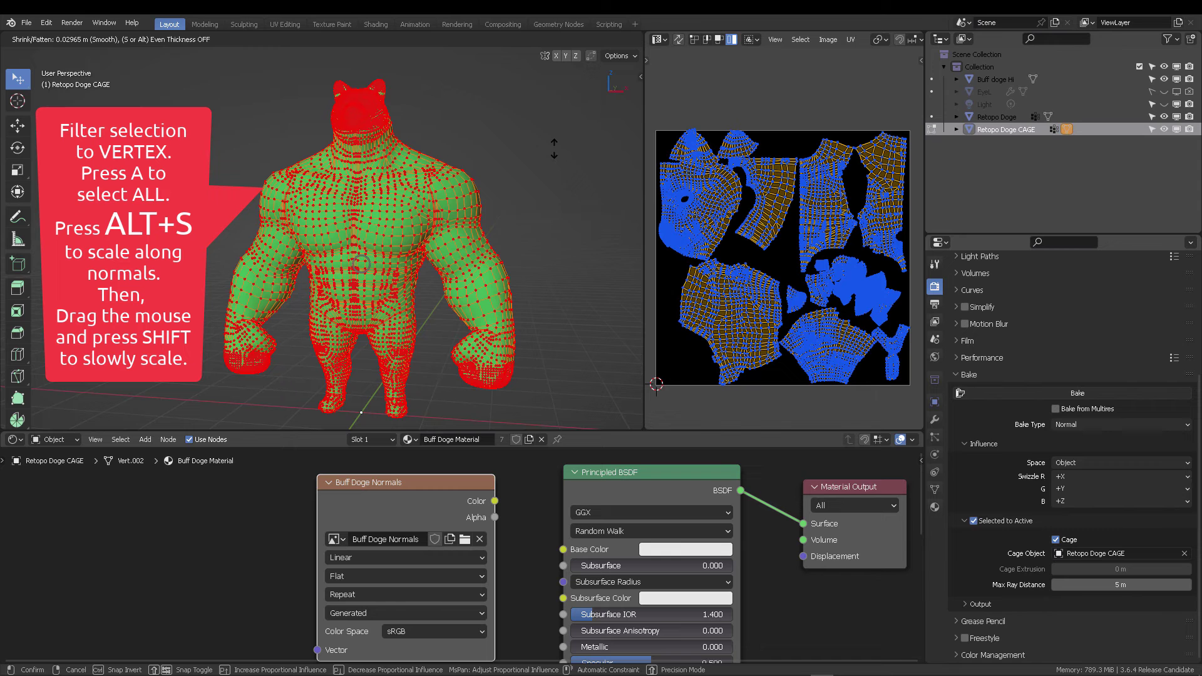
Confirm the cage inflation and return to Object Mode with nothing selected.
left_click(558, 149)
key("ctrl+Tab")
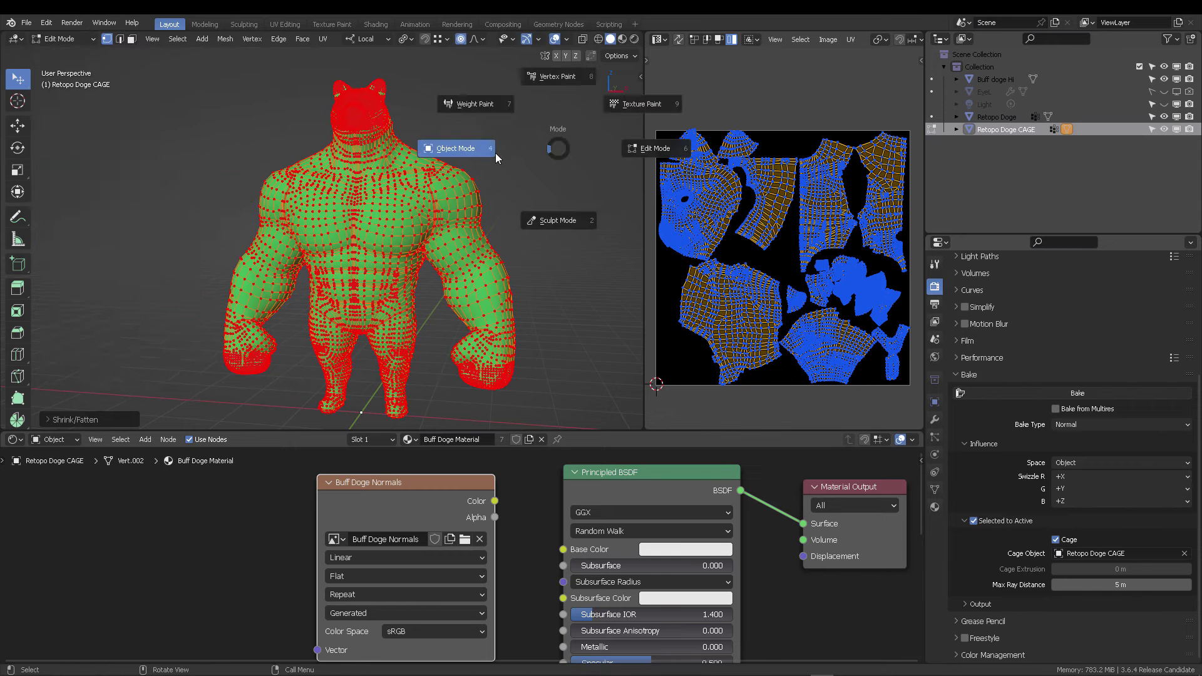
left_click(497, 155)
key("alt+a")
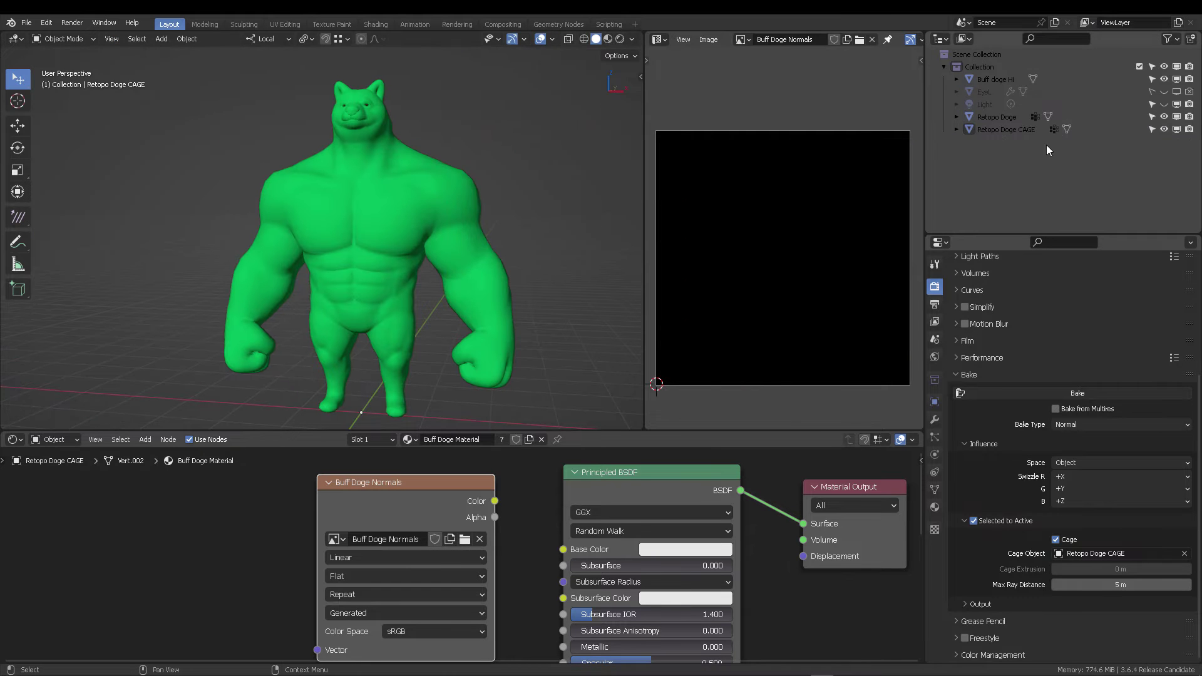
Select Buff doge Hi with Retopo Doge active, re-pick Retopo Doge CAGE as cage, and bake.
left_click(1020, 130)
left_click(995, 79)
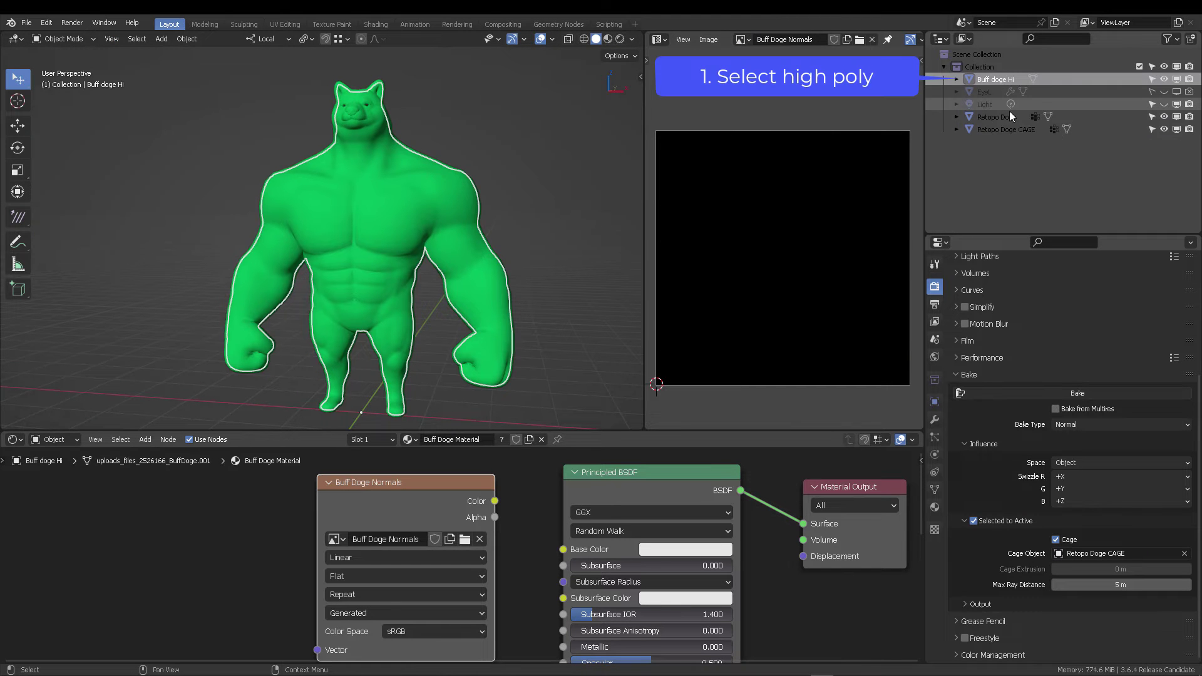
left_click(1004, 120, "ctrl")
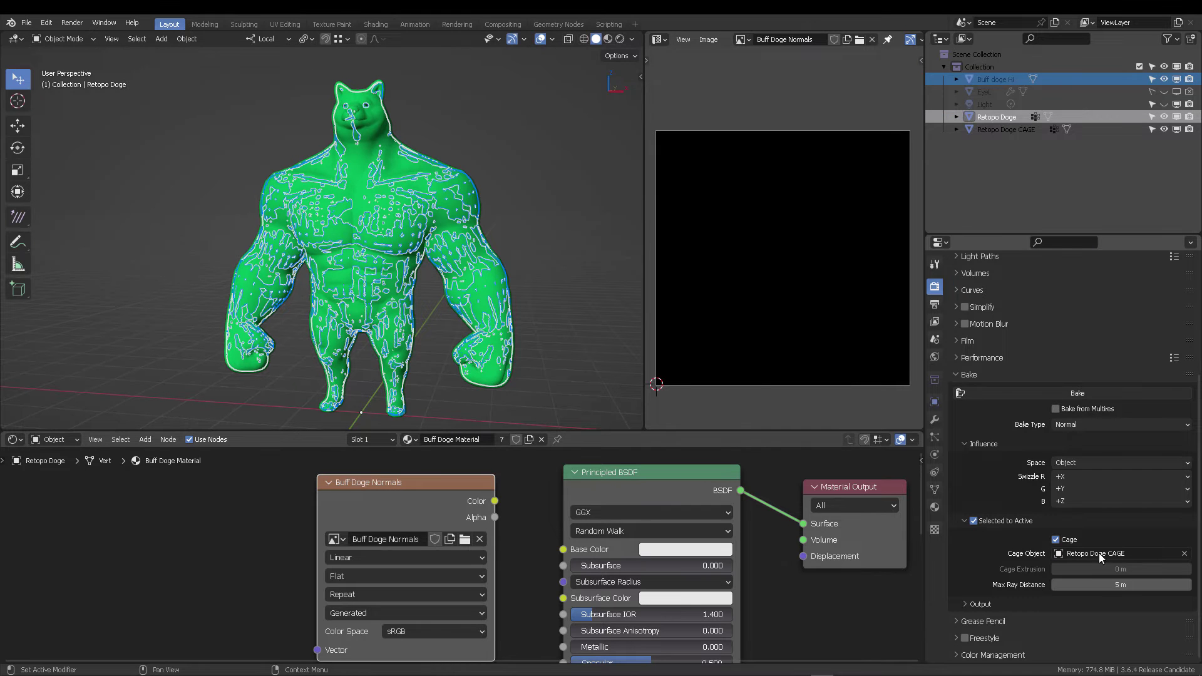
left_click(1183, 554)
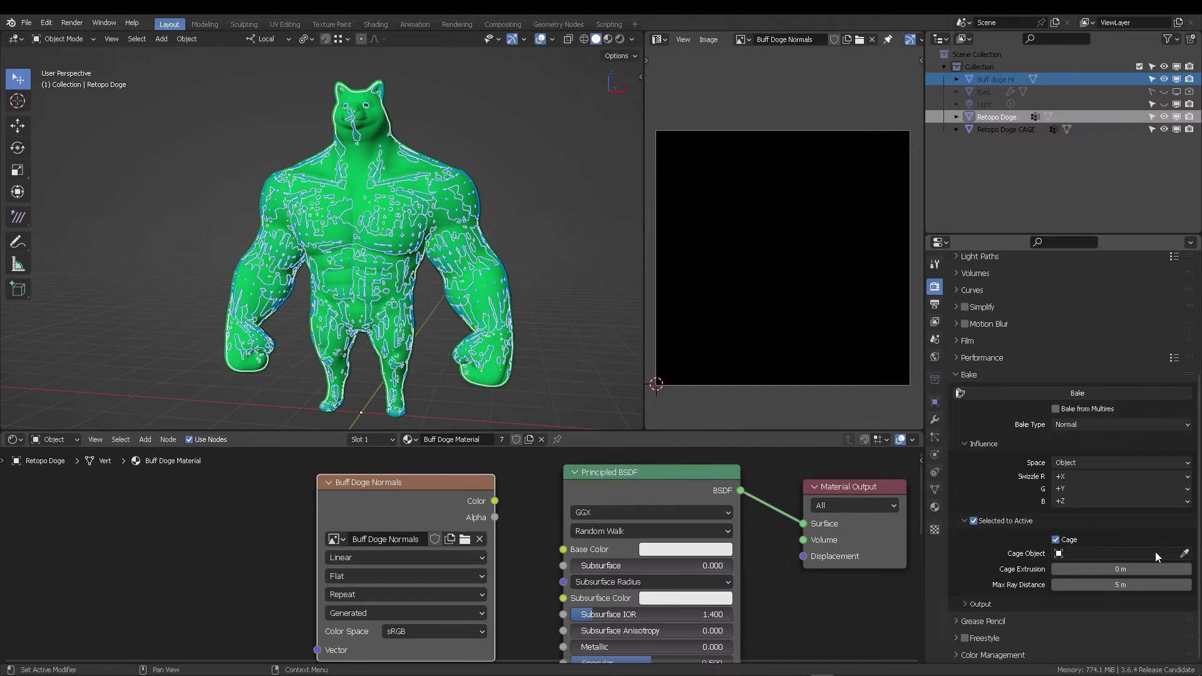
left_click(1184, 554)
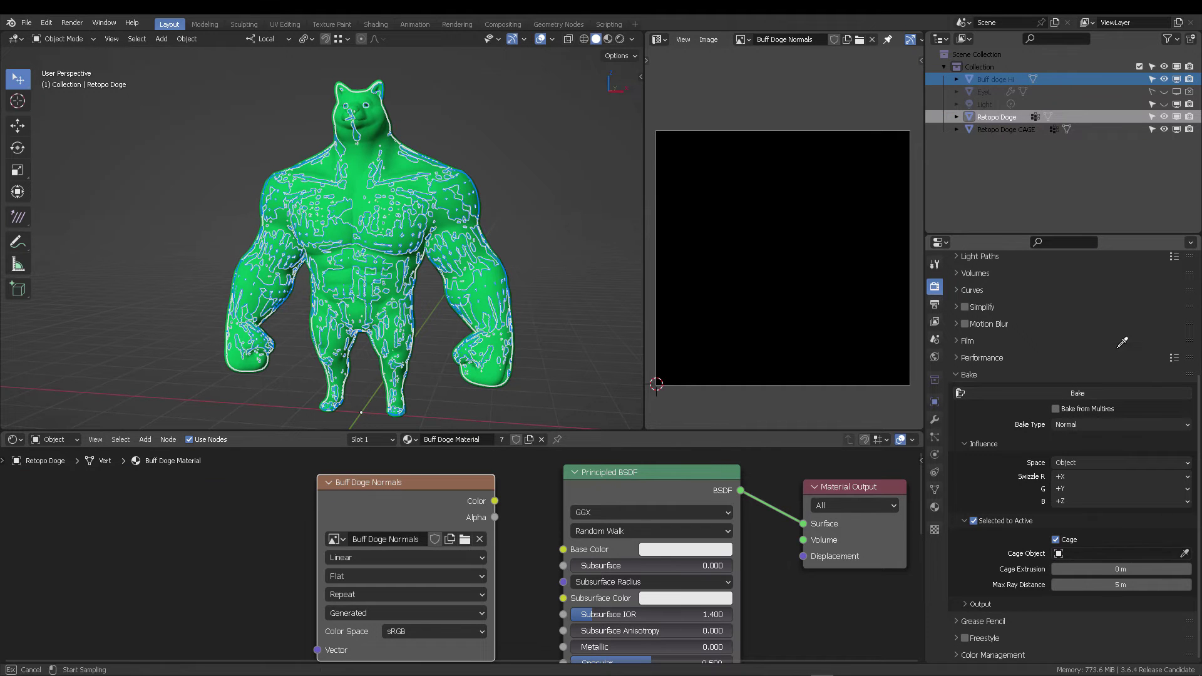
left_click(1027, 127)
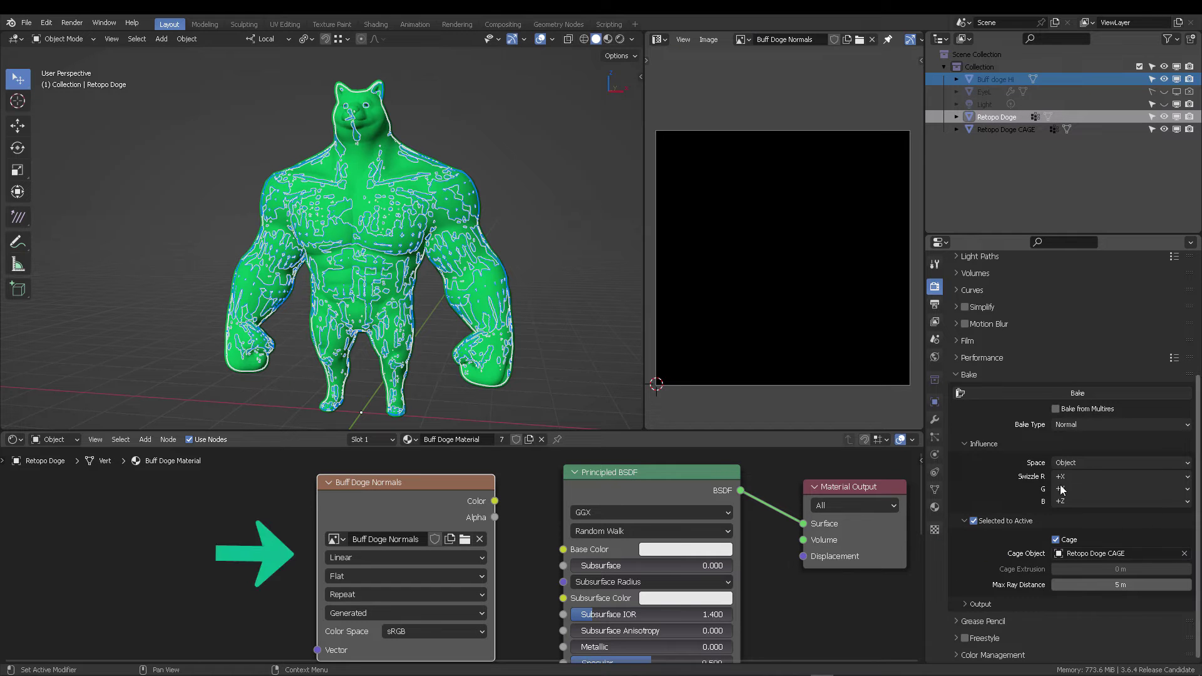
left_click(1067, 395)
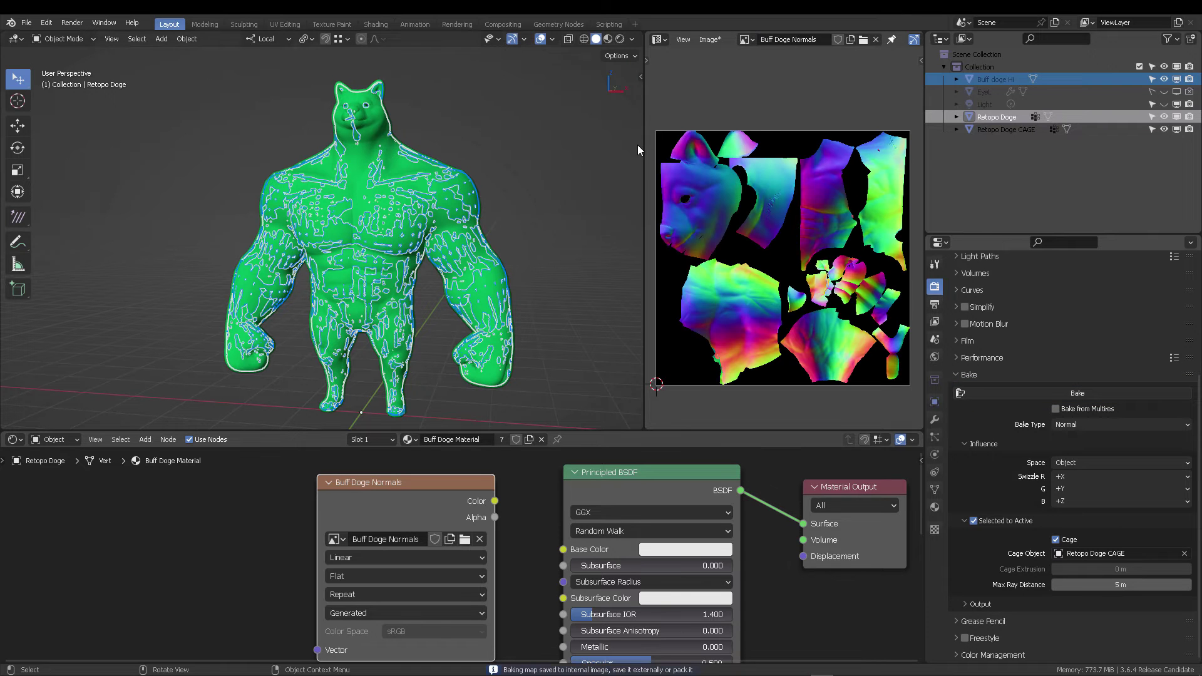
Widen the Image Editor and zoom and pan across the baked normal map's eye and face islands.
left_click_drag(645, 150, 509, 187)
scroll(788, 275, "up", 3)
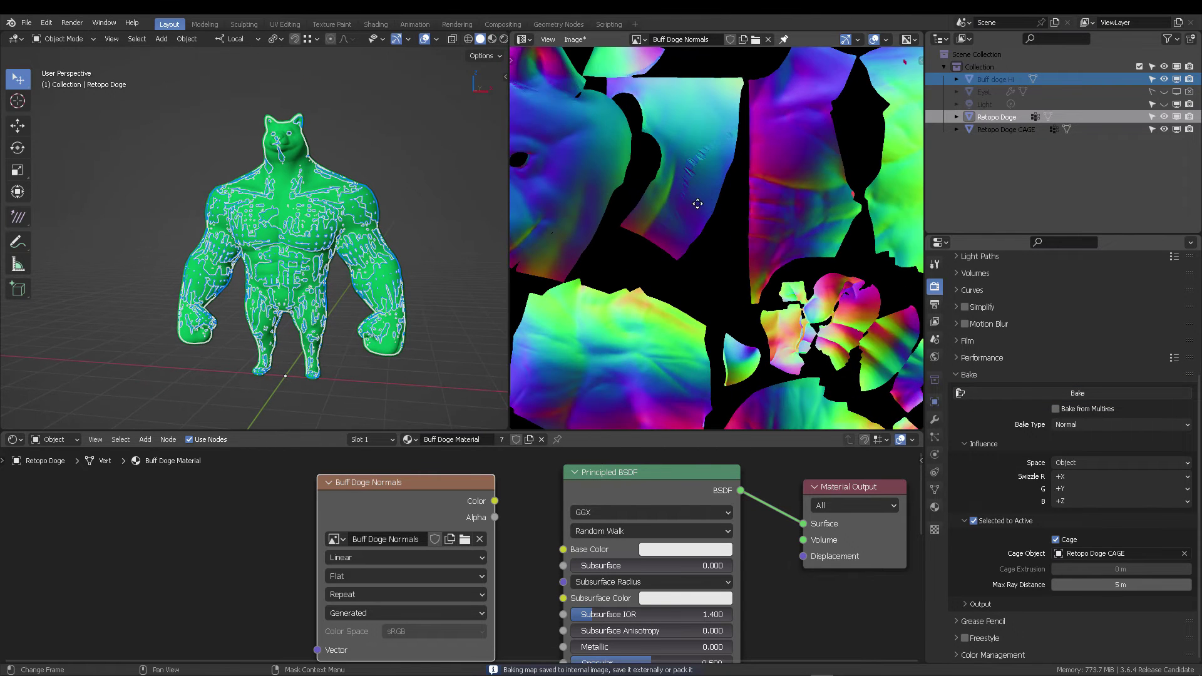
scroll(698, 203, "up", 5)
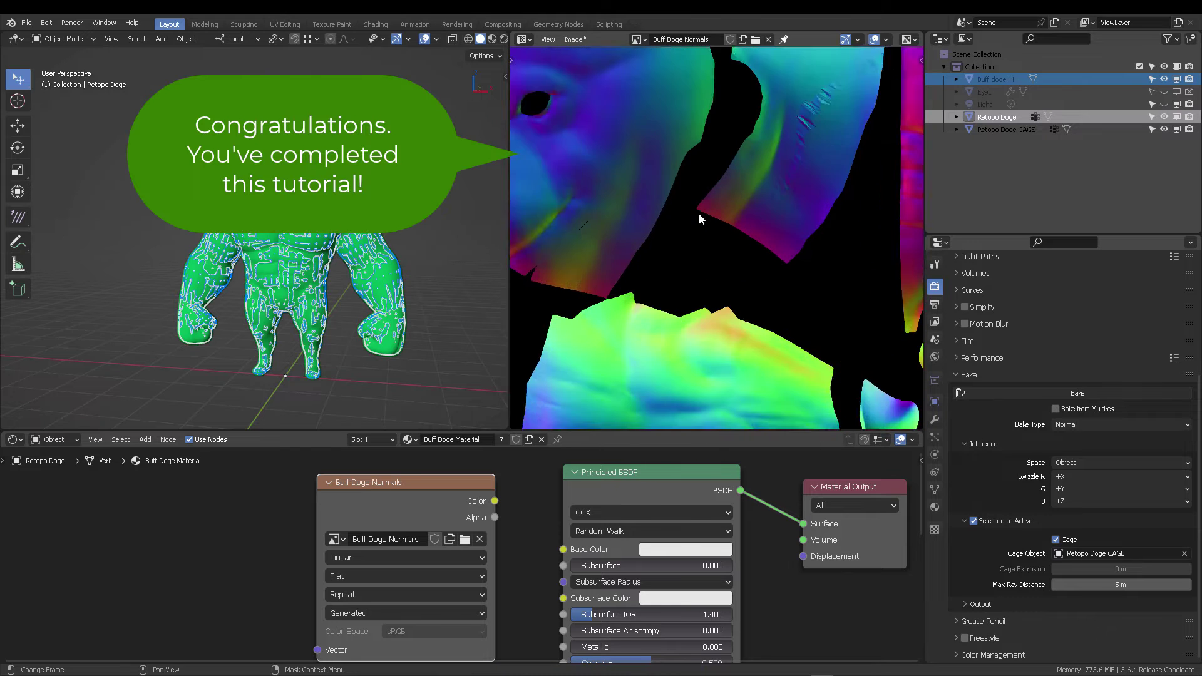
scroll(698, 218, "up", 3)
middle_click_drag(673, 188, 859, 307)
scroll(781, 282, "up", 2)
middle_click_drag(738, 234, 858, 281)
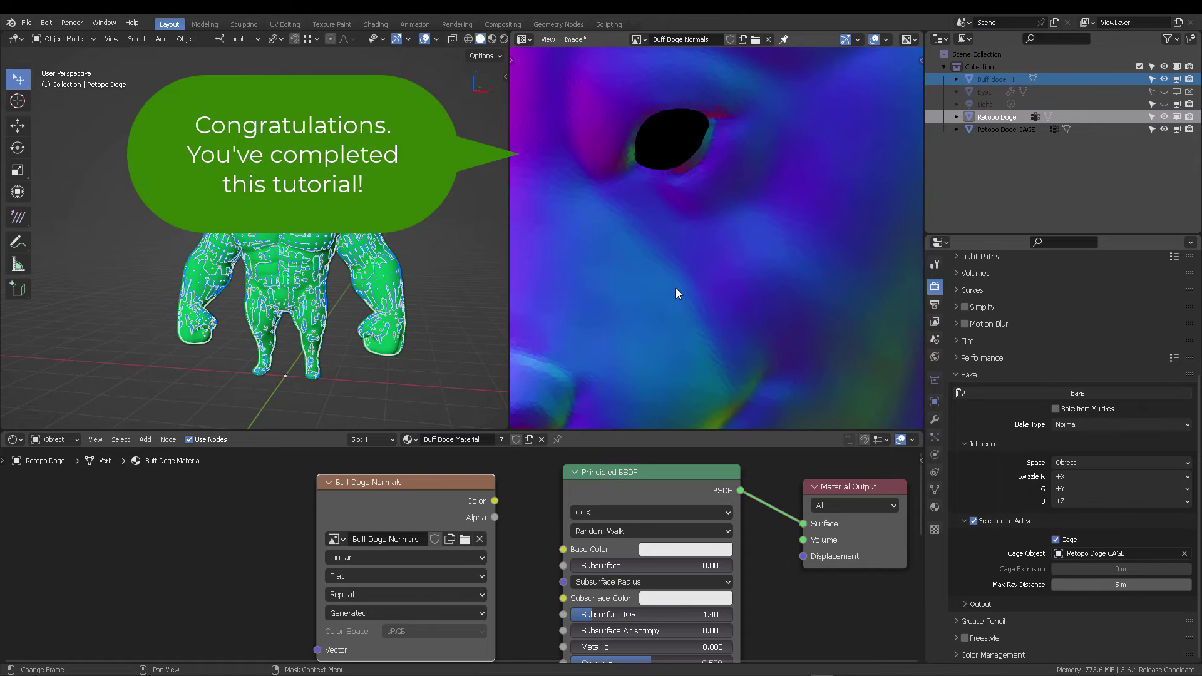
scroll(728, 246, "down", 4)
scroll(740, 223, "up", 6)
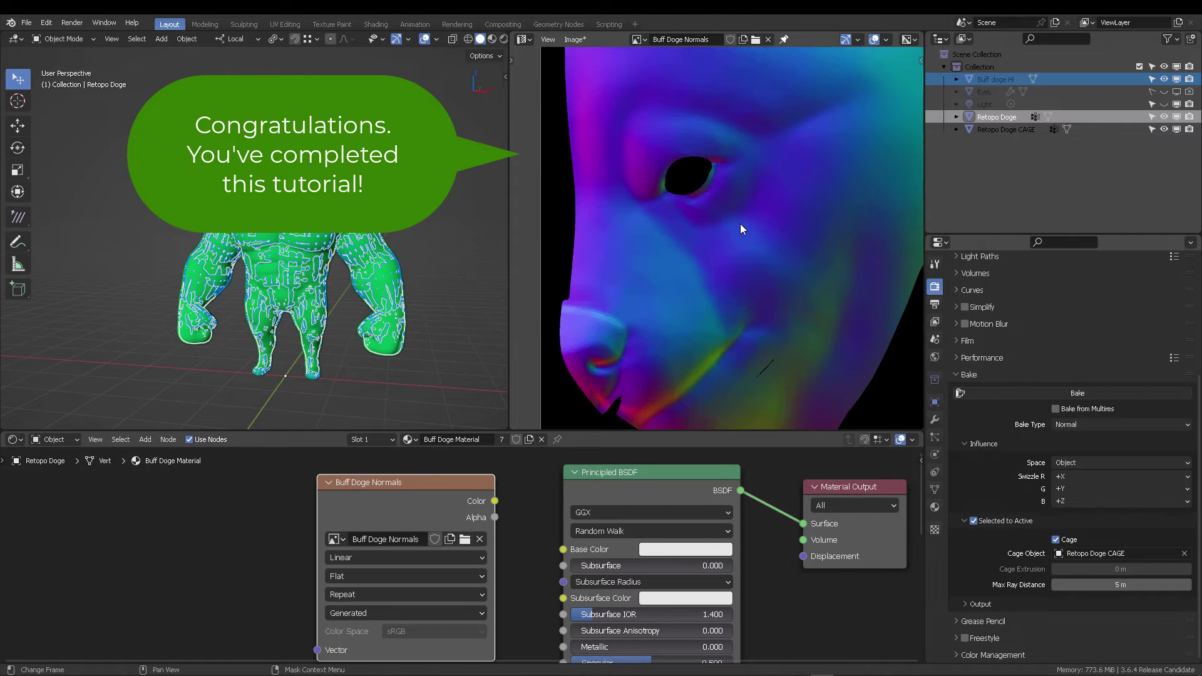
middle_click_drag(740, 223, 814, 349)
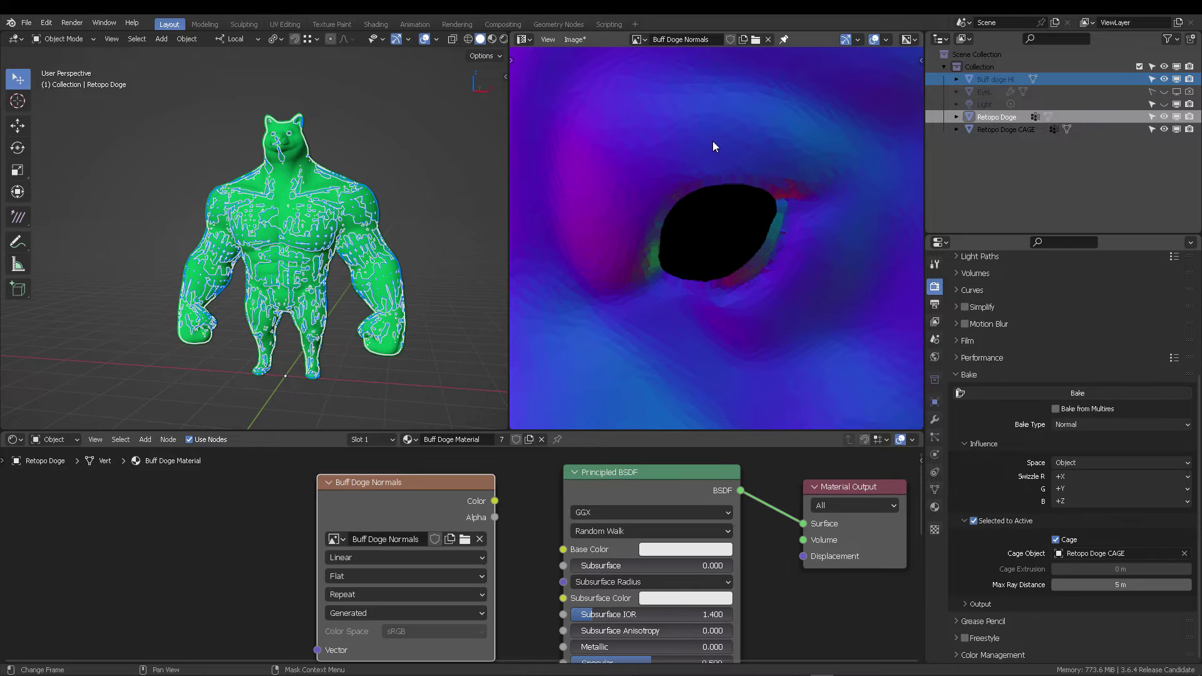
scroll(805, 317, "down", 5)
middle_click_drag(805, 317, 720, 223)
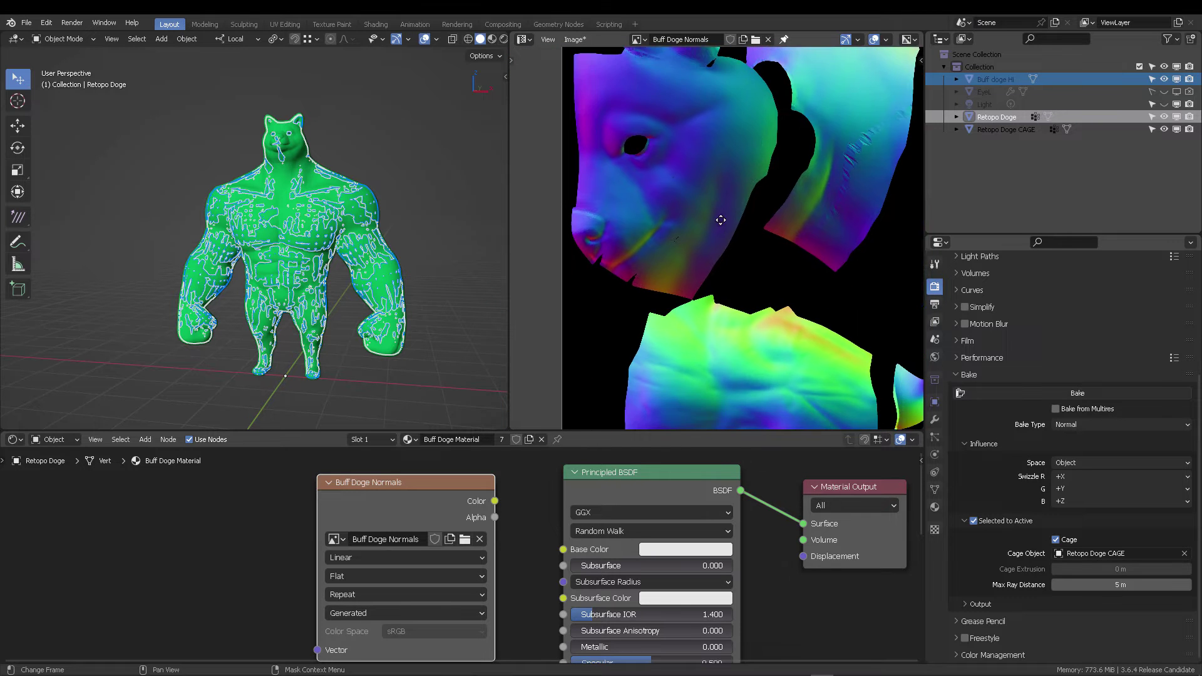
scroll(752, 267, "down", 2)
Isolate Buff doge Hi in local view and apply Shade Auto Smooth, then plain Shade Smooth.
left_click(327, 181)
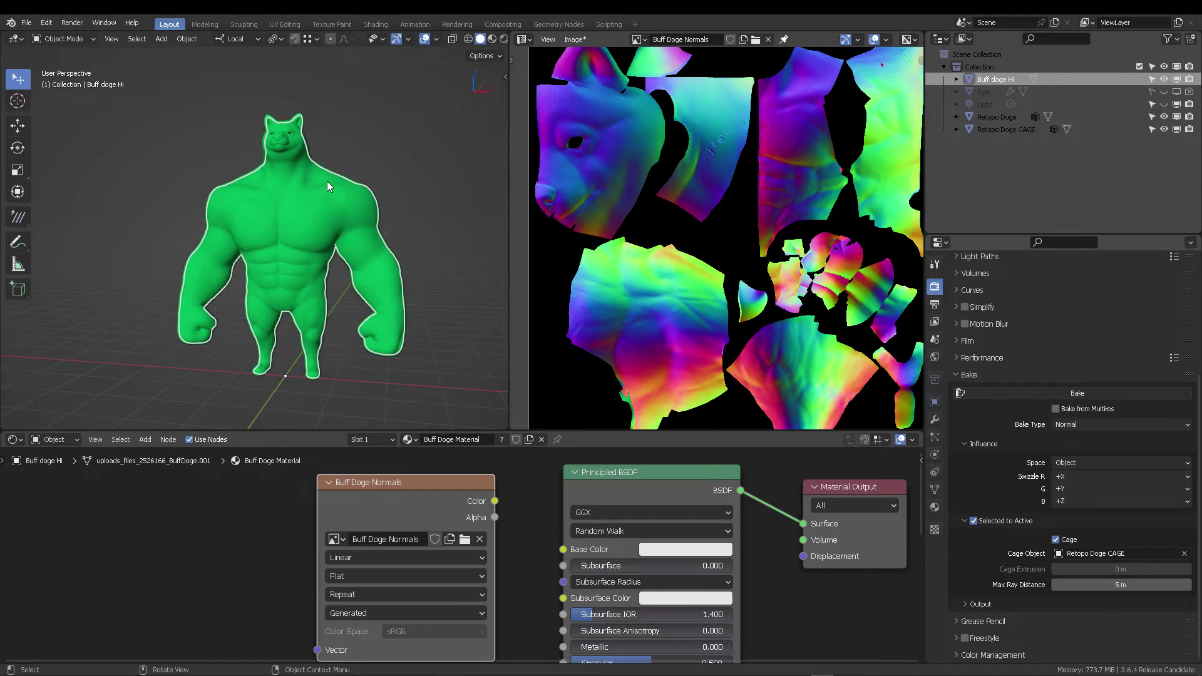
key("KP_Divide")
middle_click_drag(327, 181, 265, 181)
scroll(325, 172, "up", 5)
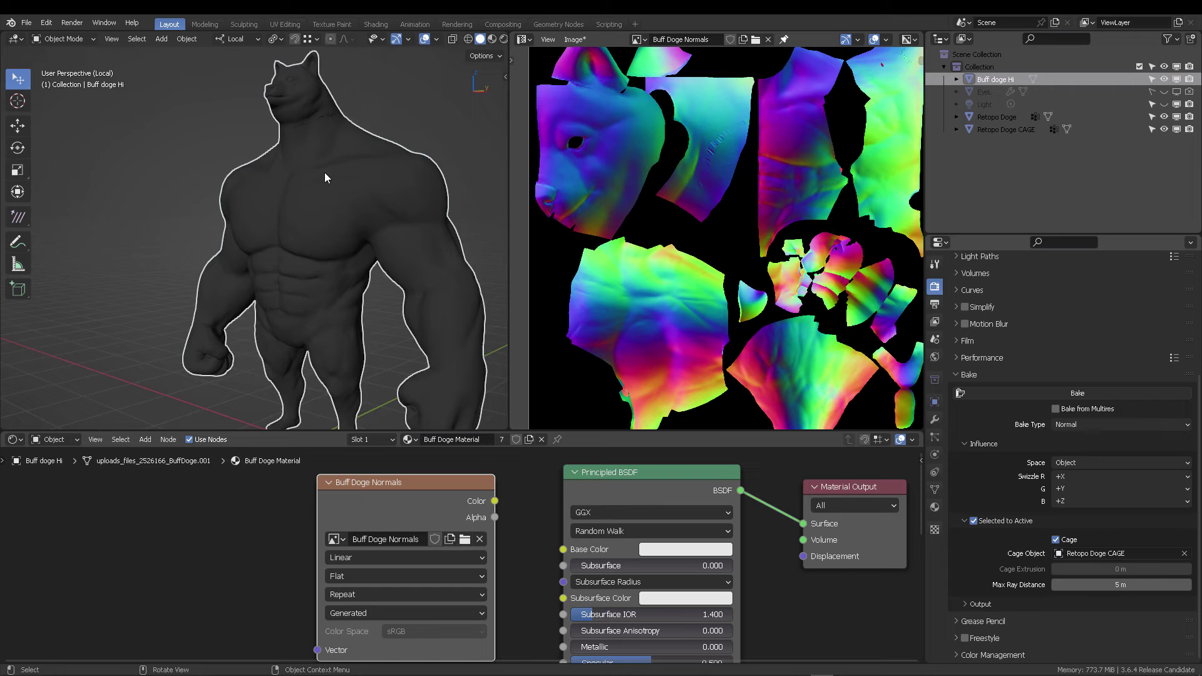
right_click(338, 158)
left_click(362, 156)
middle_click_drag(379, 155, 371, 205)
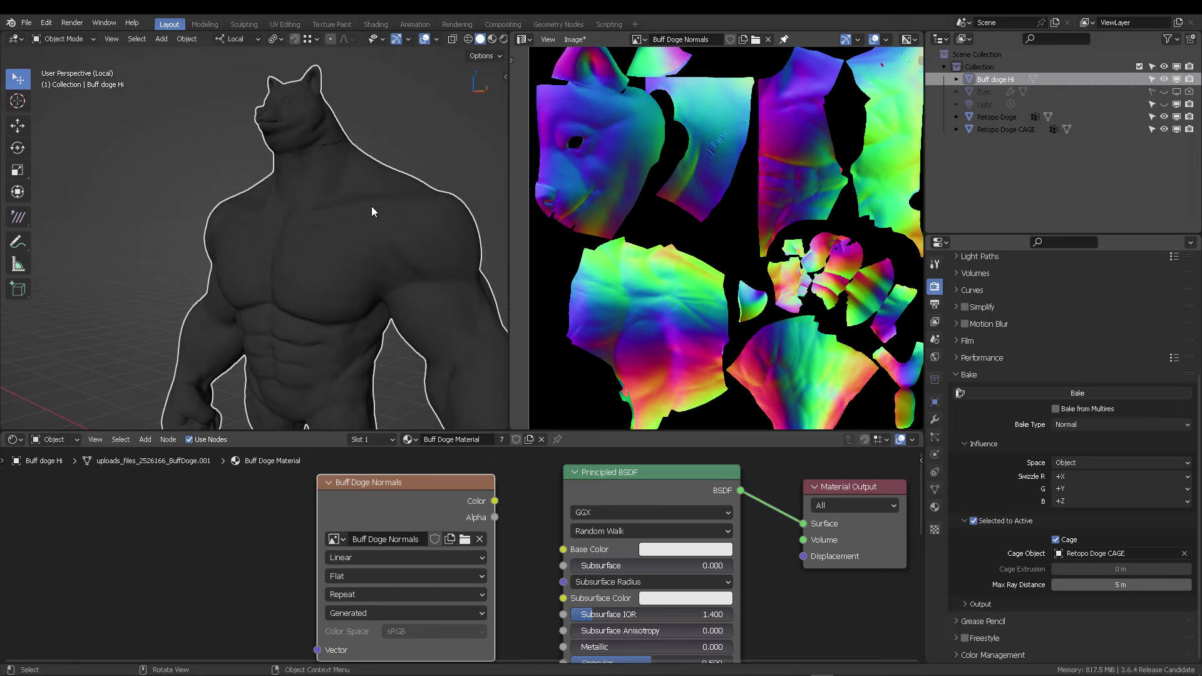
right_click(370, 205)
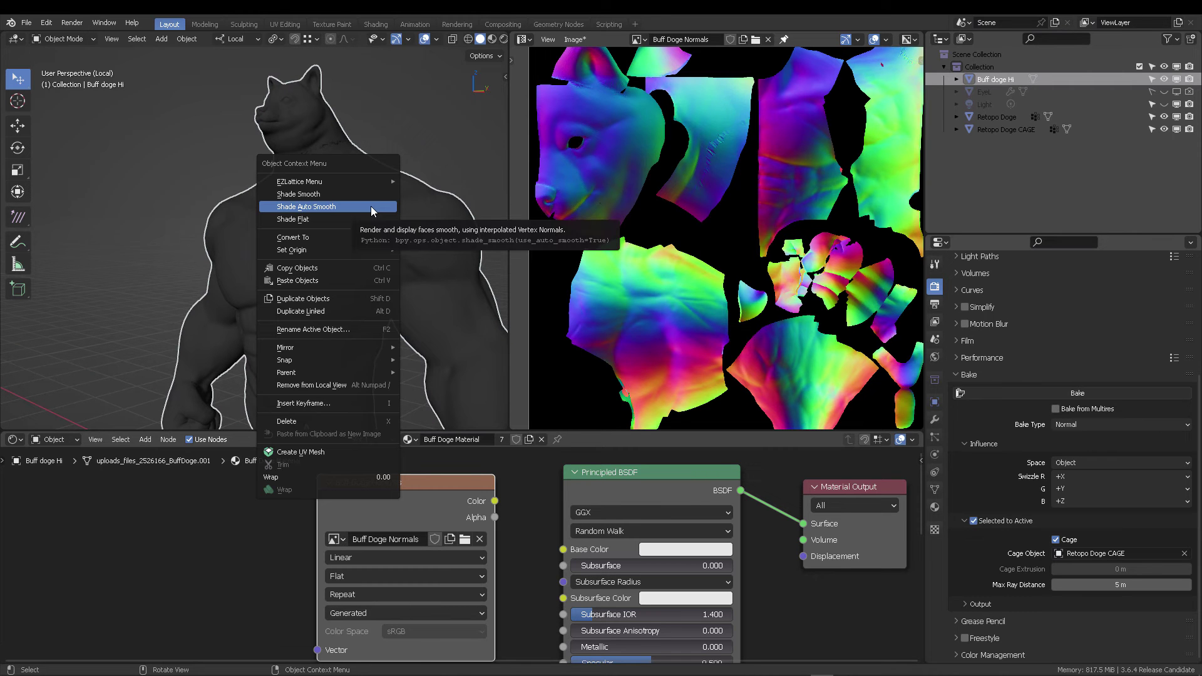
left_click(333, 194)
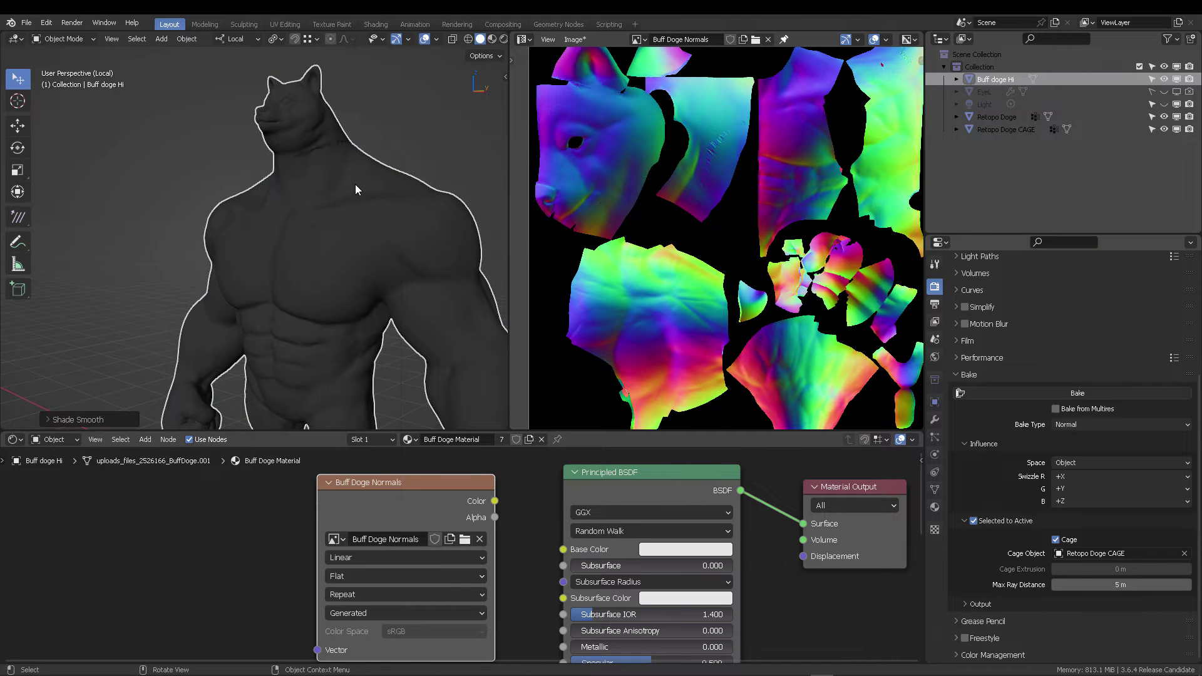
scroll(355, 184, "up", 6)
Reapply Shade Auto Smooth to clean up the neck and orbit to inspect the shading.
middle_click_drag(332, 277, 373, 170)
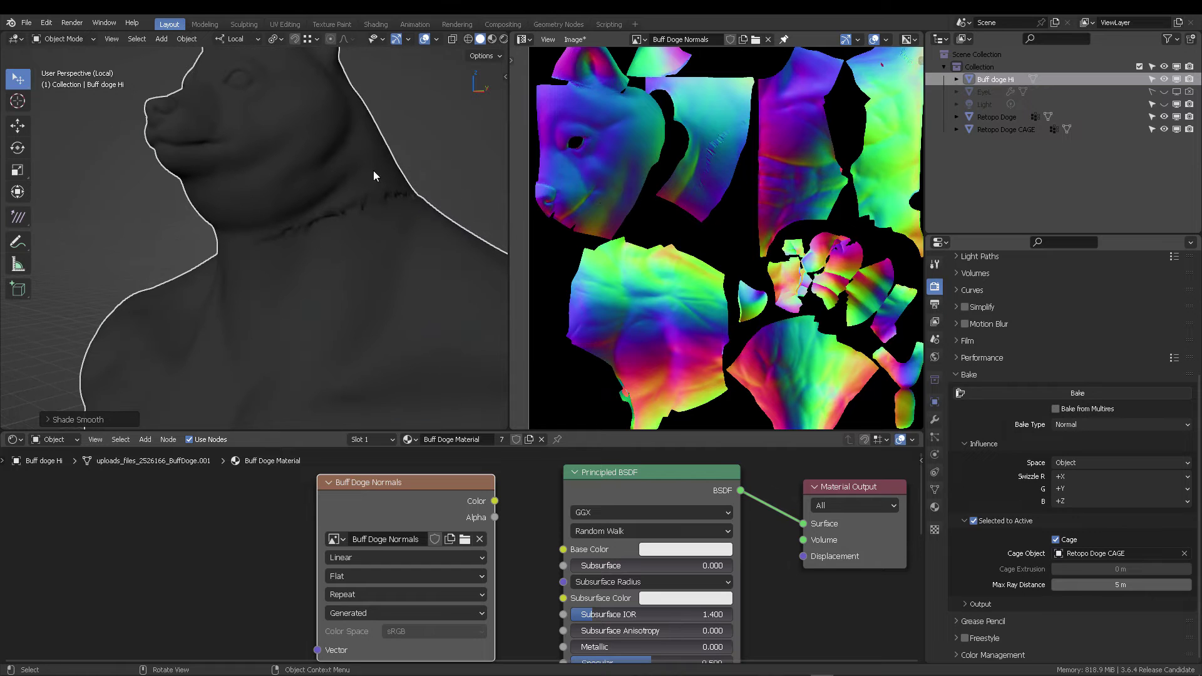
right_click(358, 248)
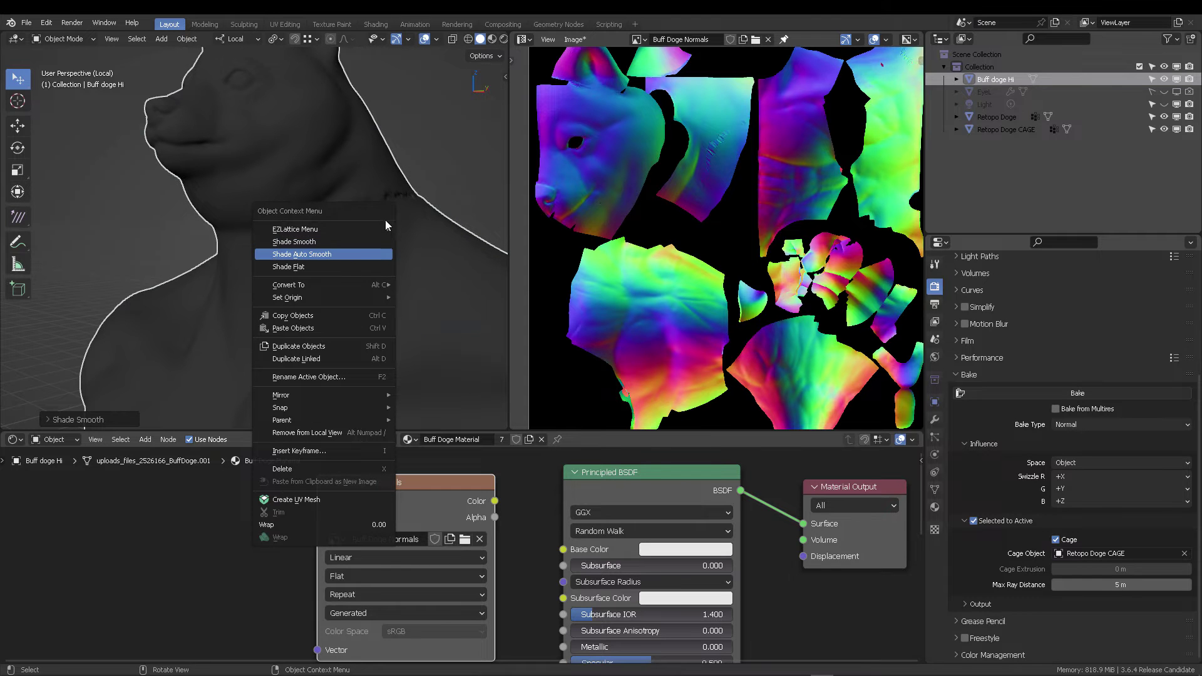
left_click(341, 252)
scroll(380, 216, "down", 4)
mouse_move(380, 217)
middle_mouse_down()
mouse_move(434, 215)
mouse_move(134, 239)
mouse_move(341, 285)
mouse_move(257, 197)
mouse_move(359, 219)
middle_mouse_up()
scroll(341, 279, "down", 4)
right_click(318, 208)
left_click(319, 207)
scroll(385, 210, "up", 3)
scroll(301, 212, "down", 3)
middle_click_drag(346, 165, 325, 153)
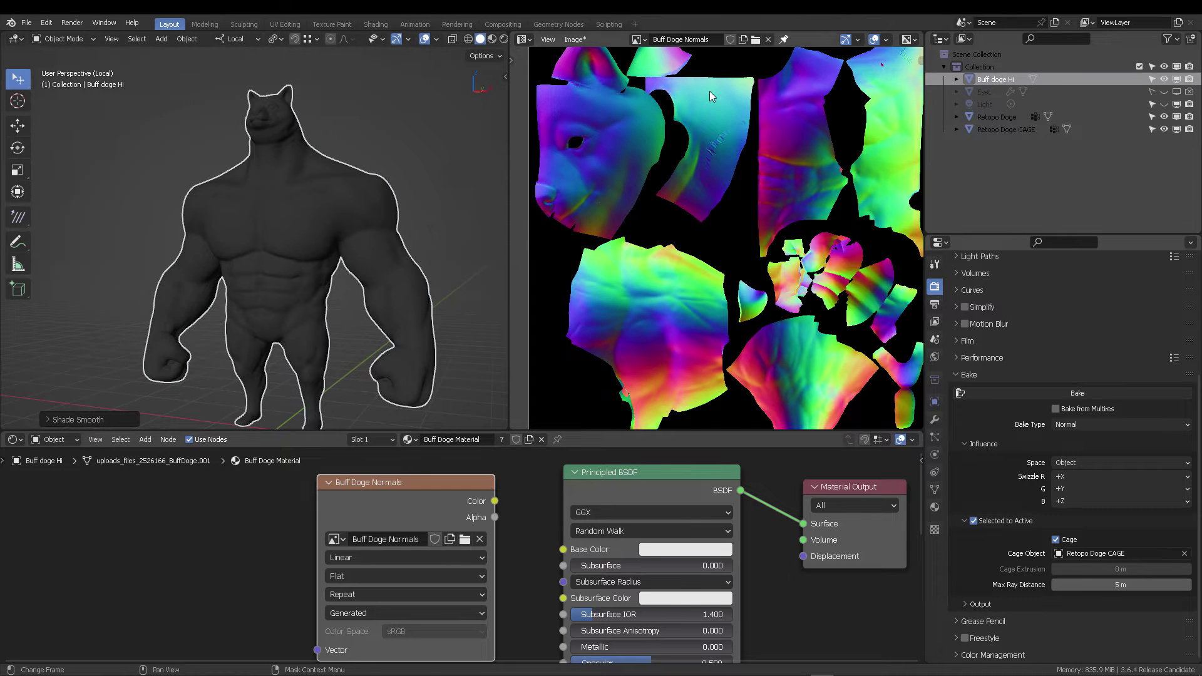
Show all objects, make Retopo Doge the active object, and bake the normal map into Buff Doge Normals.
key("slash")
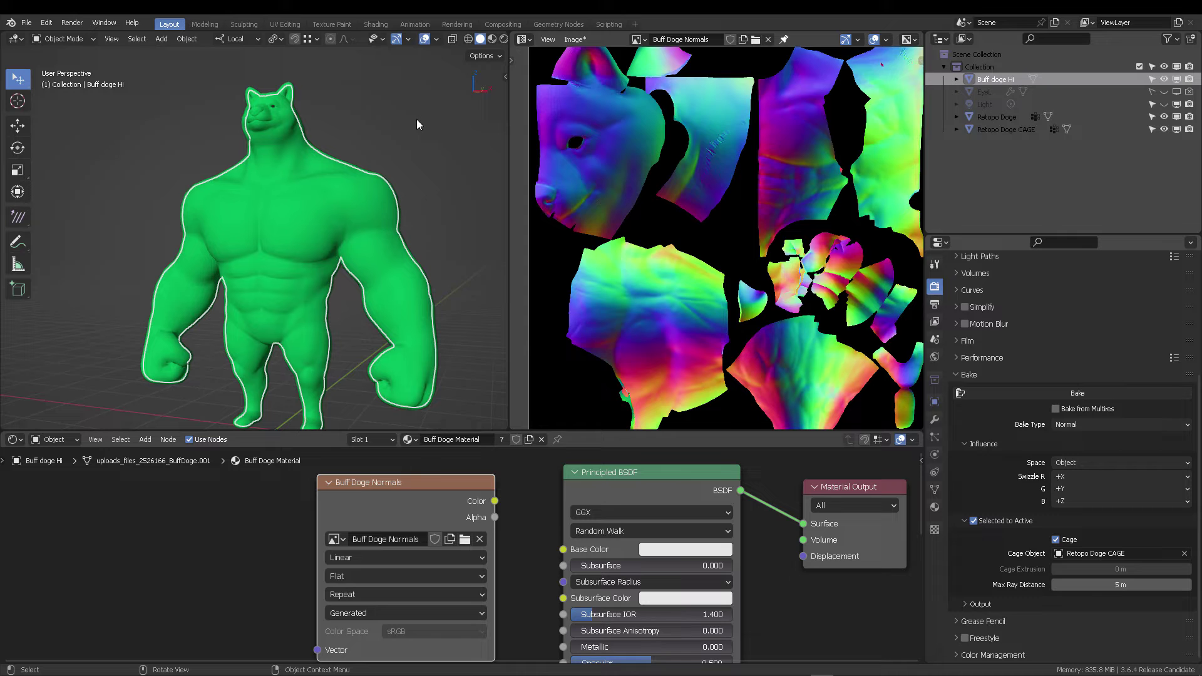
left_click(996, 117, "ctrl")
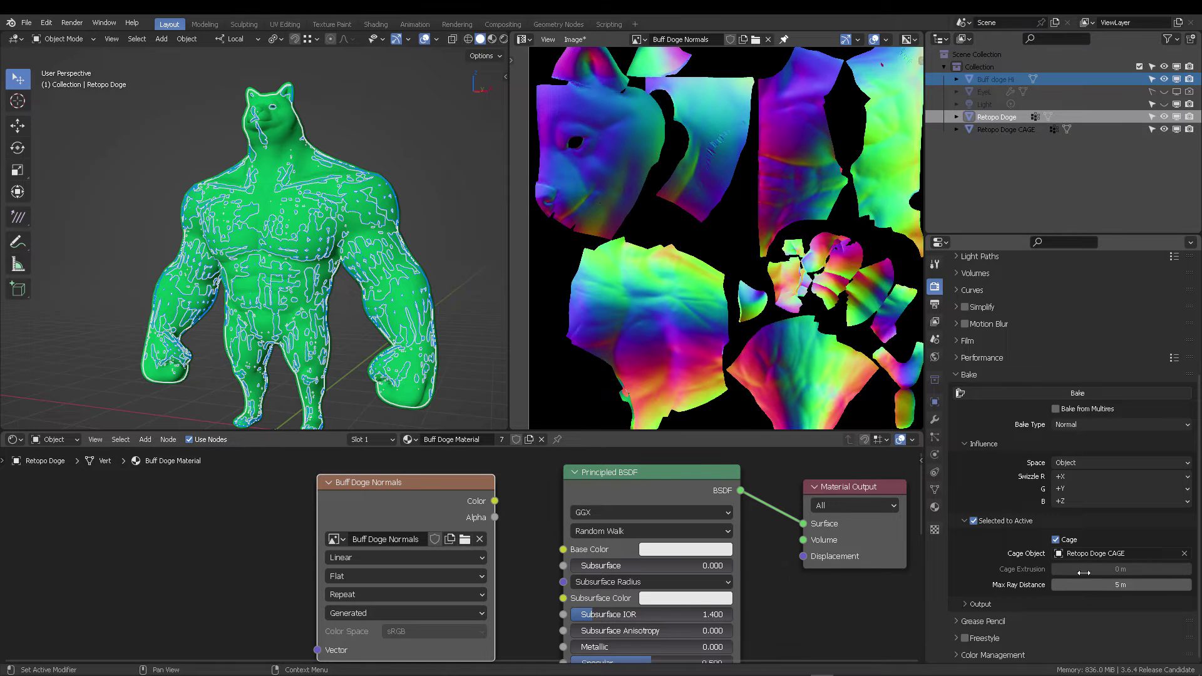
left_click(1068, 396)
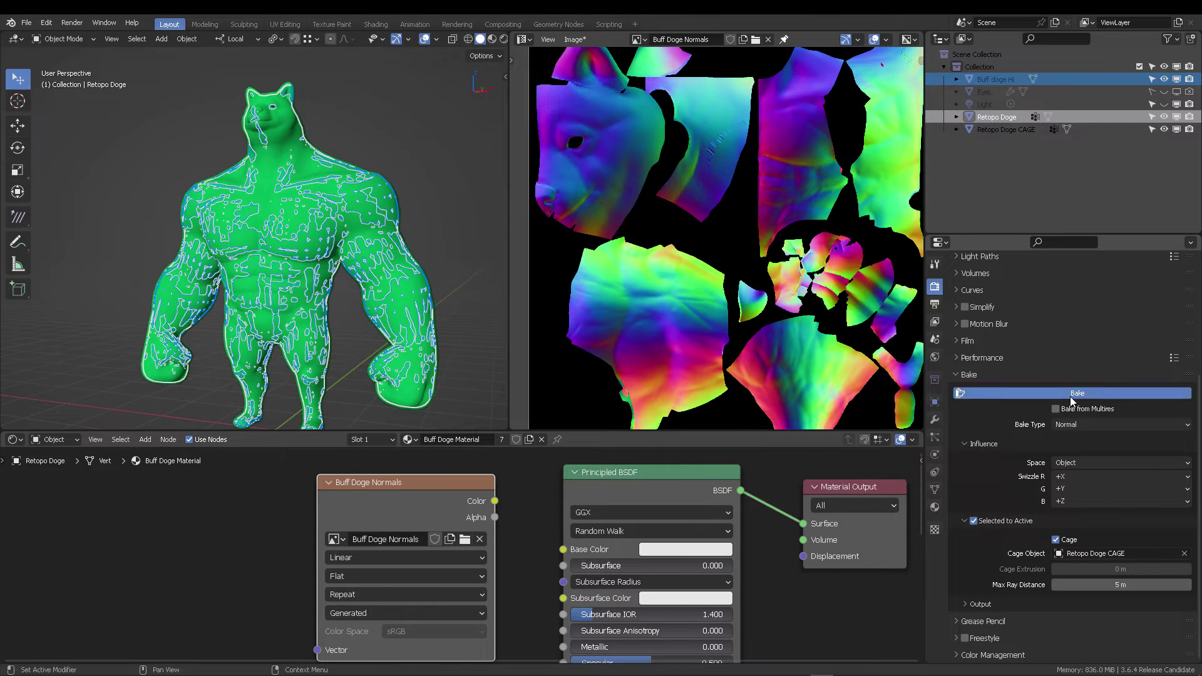
Zoom and pan around the baked Buff Doge Normals map to inspect the smoother face and body.
scroll(615, 147, "up", 1)
scroll(619, 156, "up", 5)
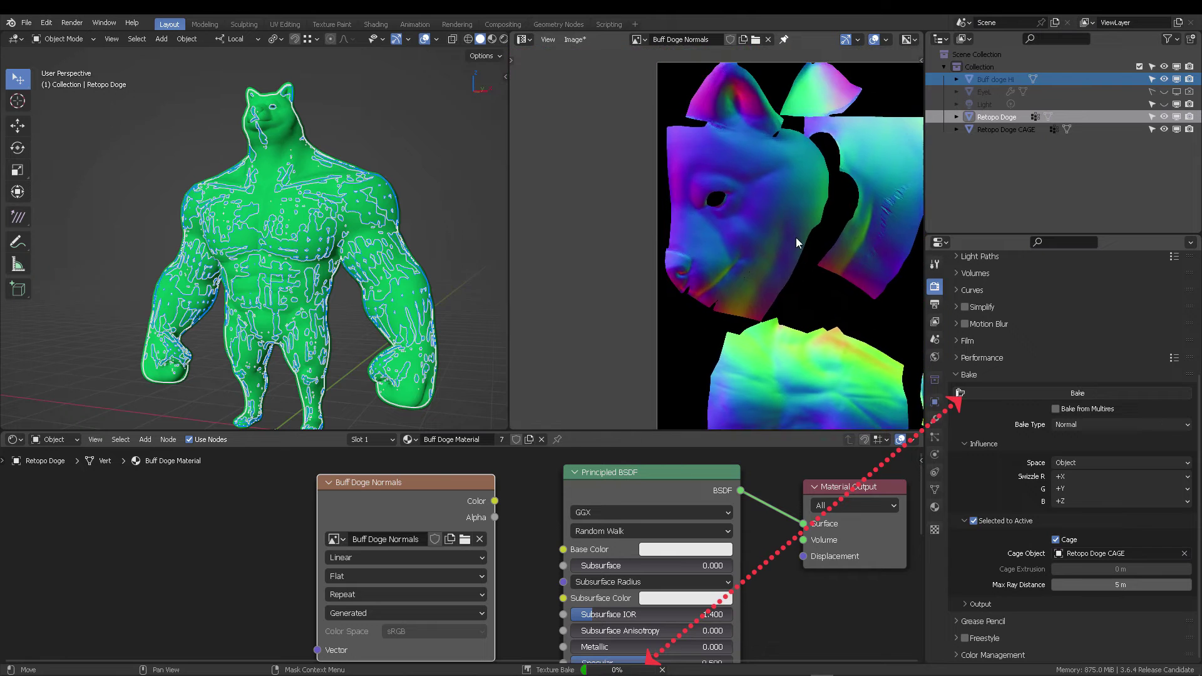
scroll(675, 193, "down", 2)
middle_click_drag(714, 185, 726, 223)
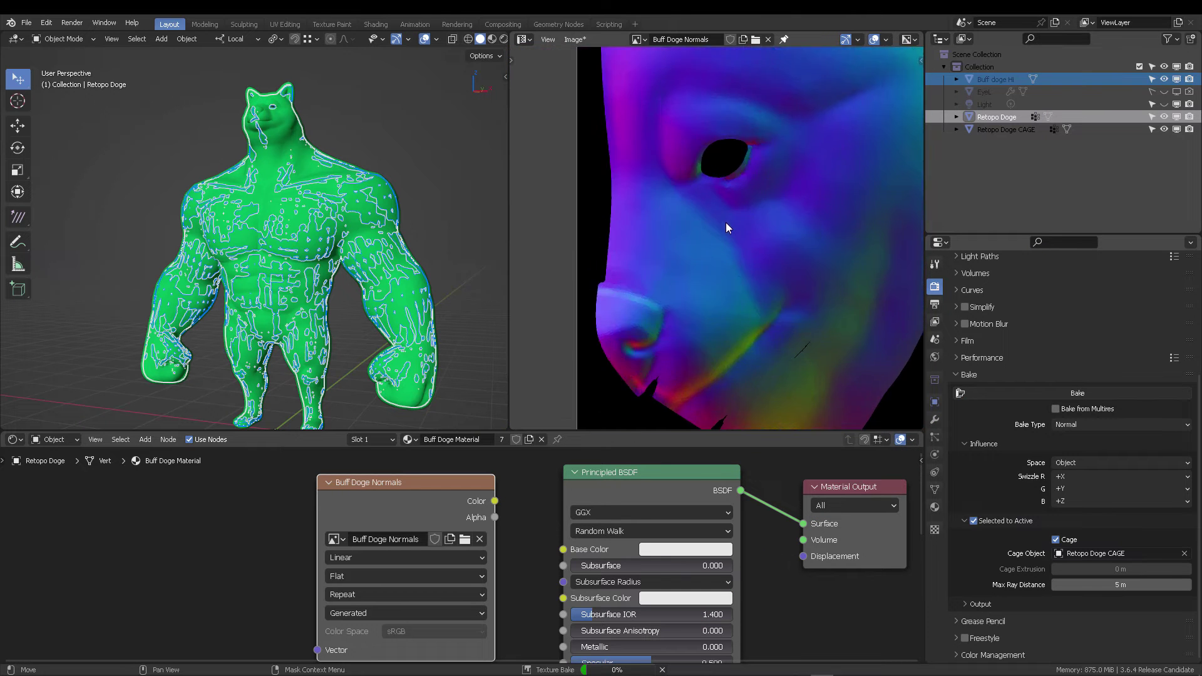
scroll(727, 223, "down", 1)
middle_click_drag(786, 178, 723, 223)
middle_click_drag(691, 106, 690, 156)
scroll(772, 174, "down", 1)
scroll(828, 243, "down", 7)
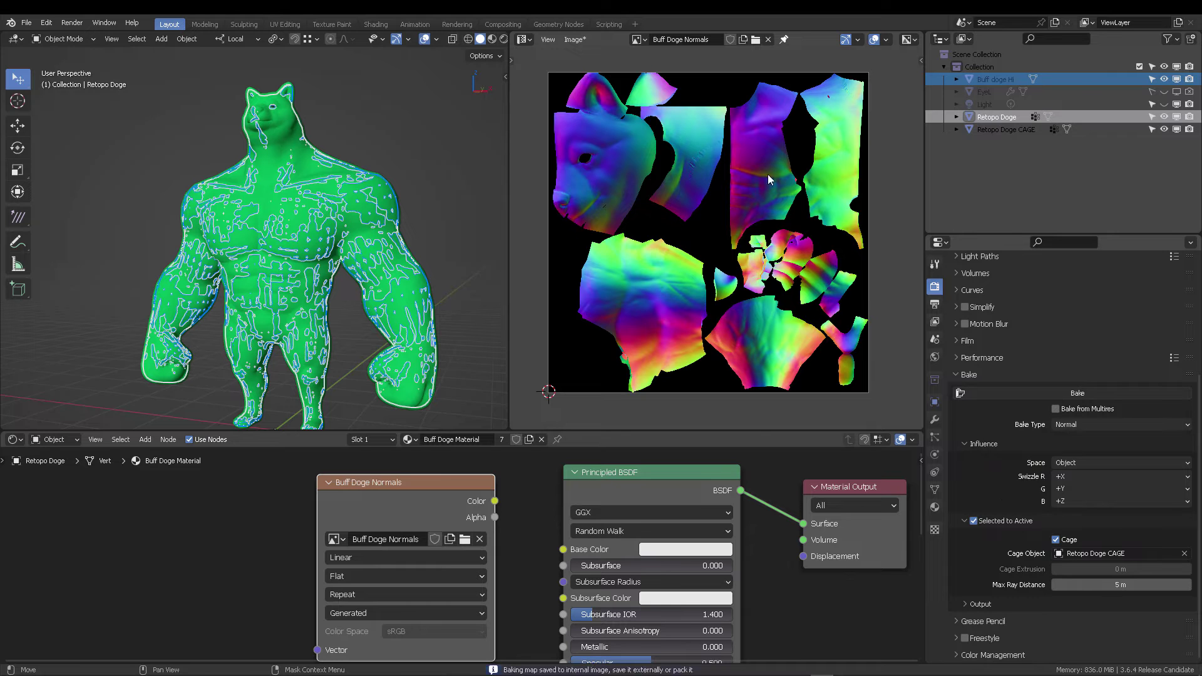
scroll(767, 174, "up", 6)
middle_click_drag(644, 159, 739, 162)
scroll(789, 235, "up", 3)
scroll(557, 239, "up", 2)
scroll(773, 204, "down", 6)
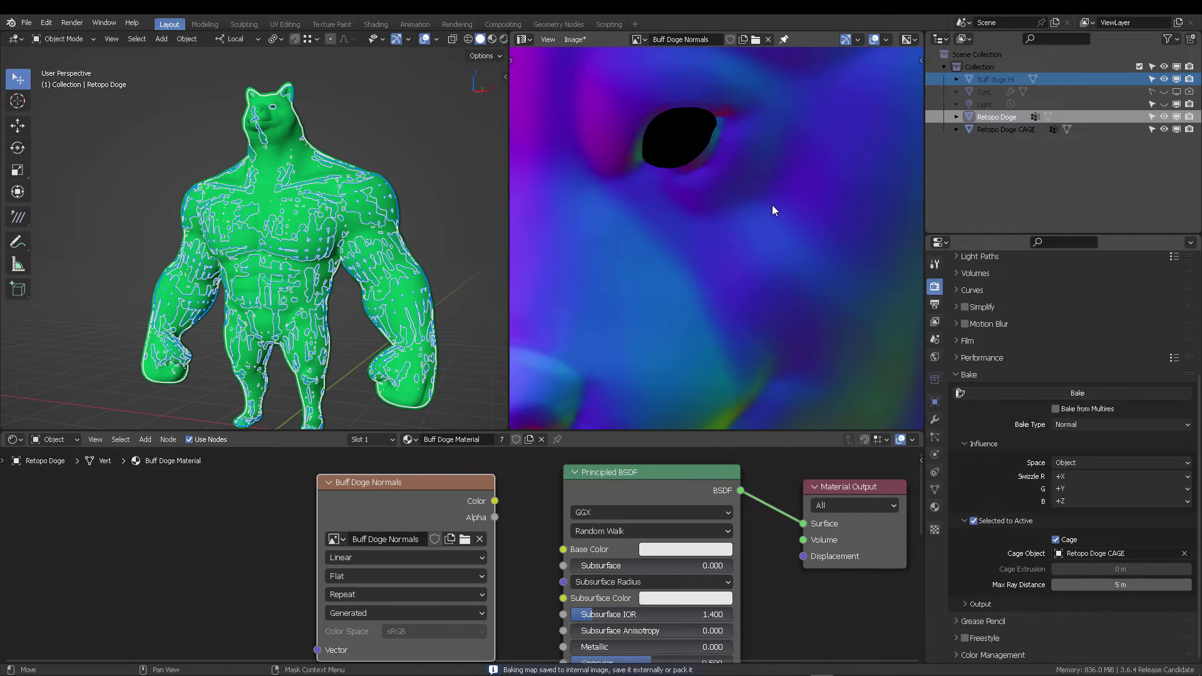
scroll(754, 148, "down", 5)
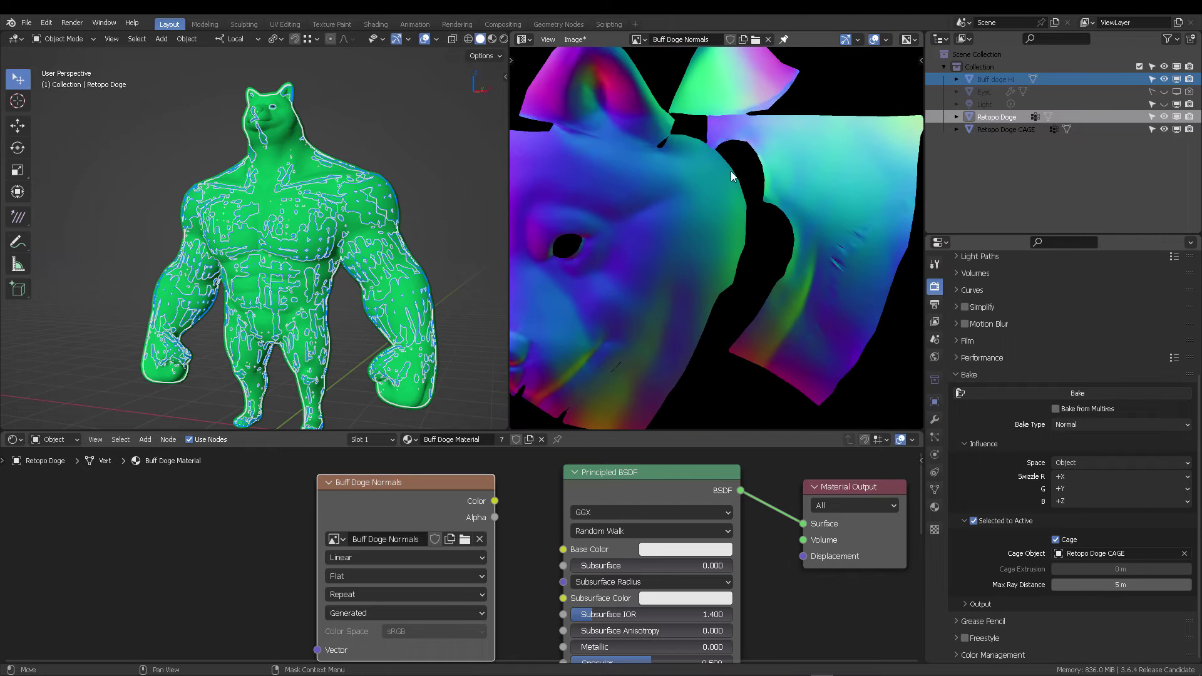
scroll(708, 158, "down", 4)
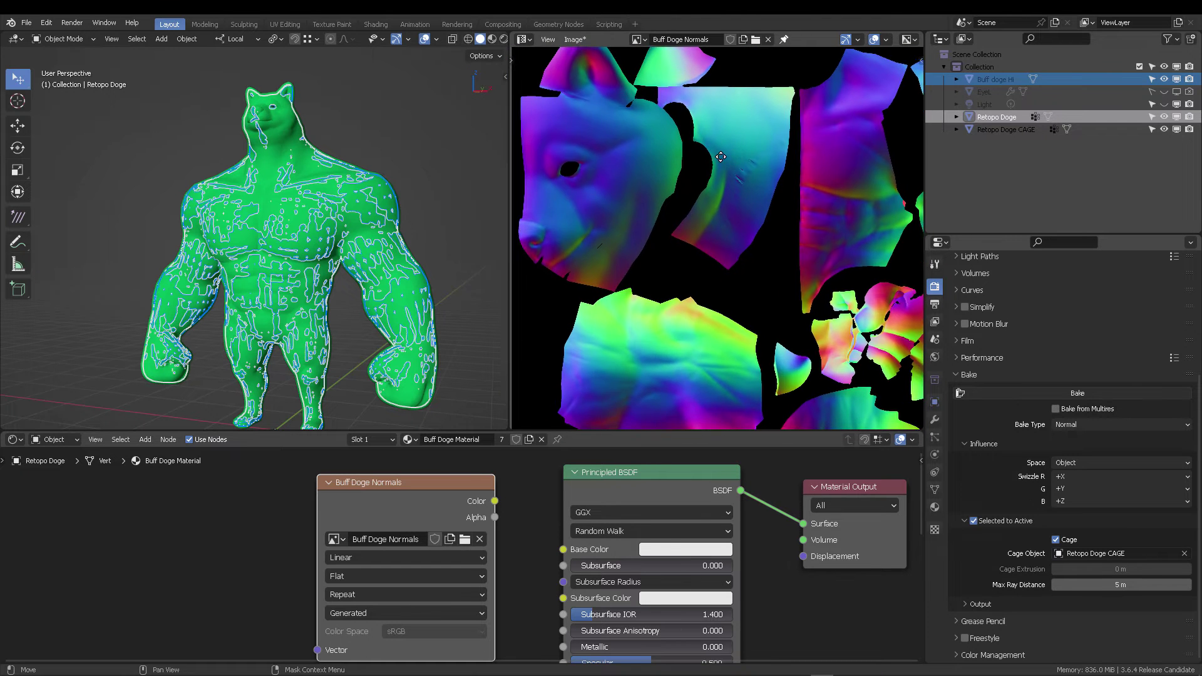
left_click(575, 39)
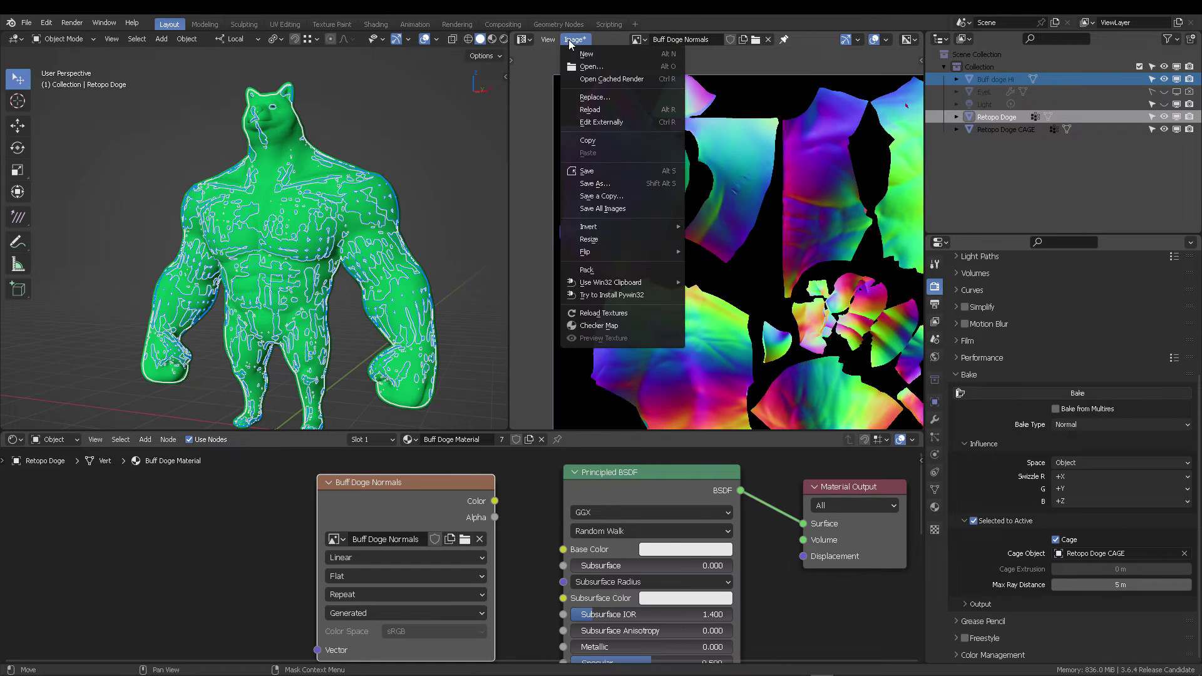
Save the baked map as Buff Doge Normals_neck.png and send it to an external editor.
left_click(605, 183)
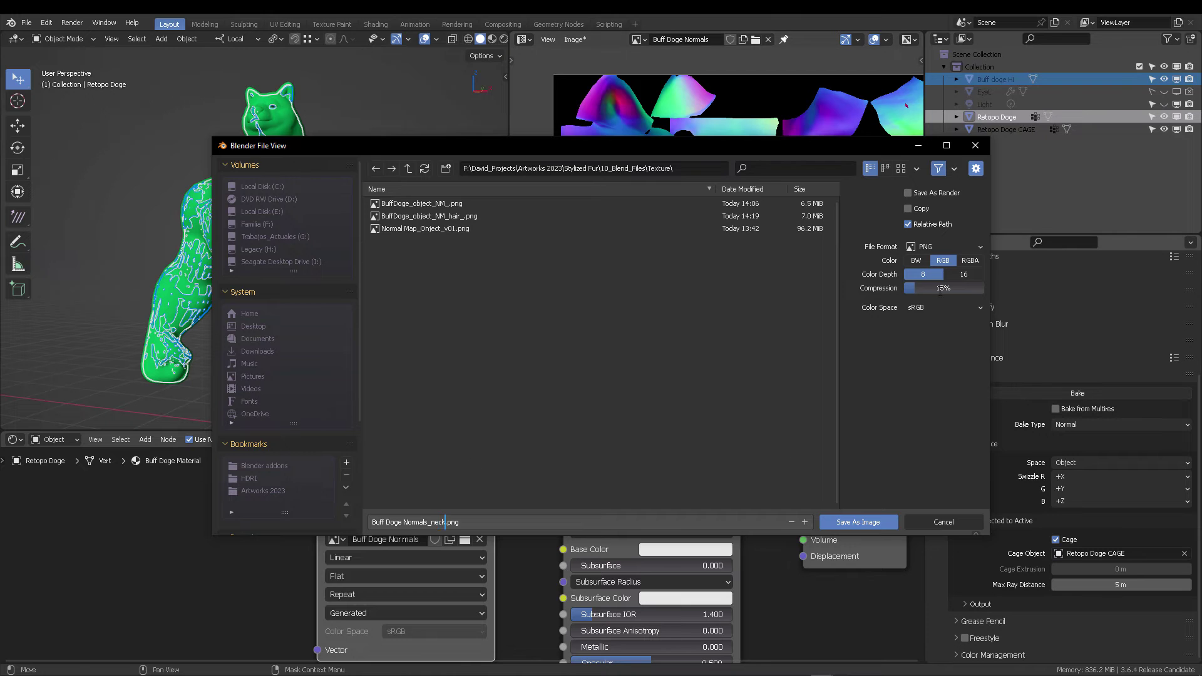
left_click(857, 522)
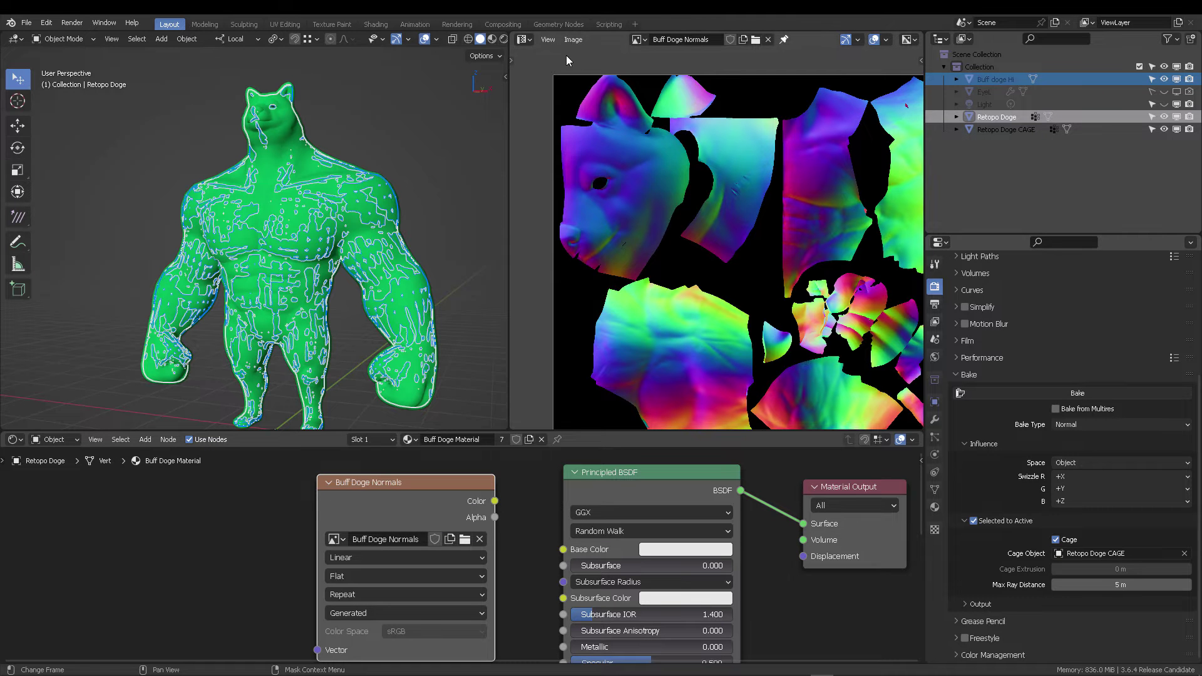
left_click(571, 41)
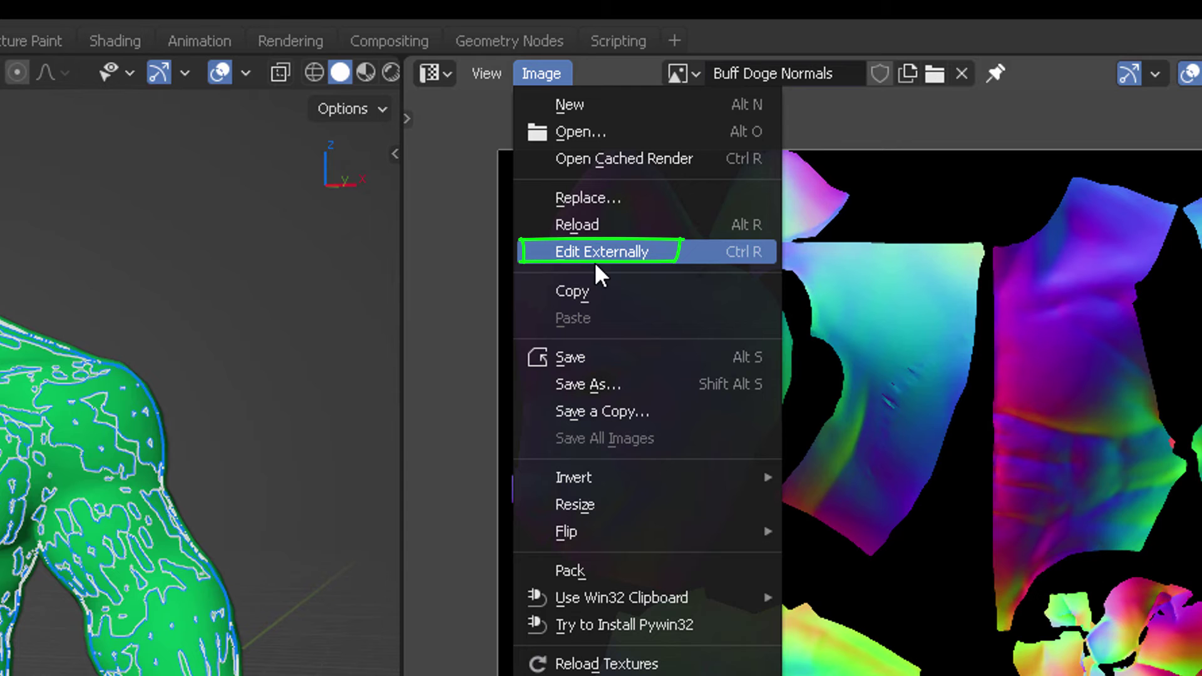
left_click(595, 253)
Set the Krita executable as the Image Editor path in Preferences > File Paths.
left_click(47, 22)
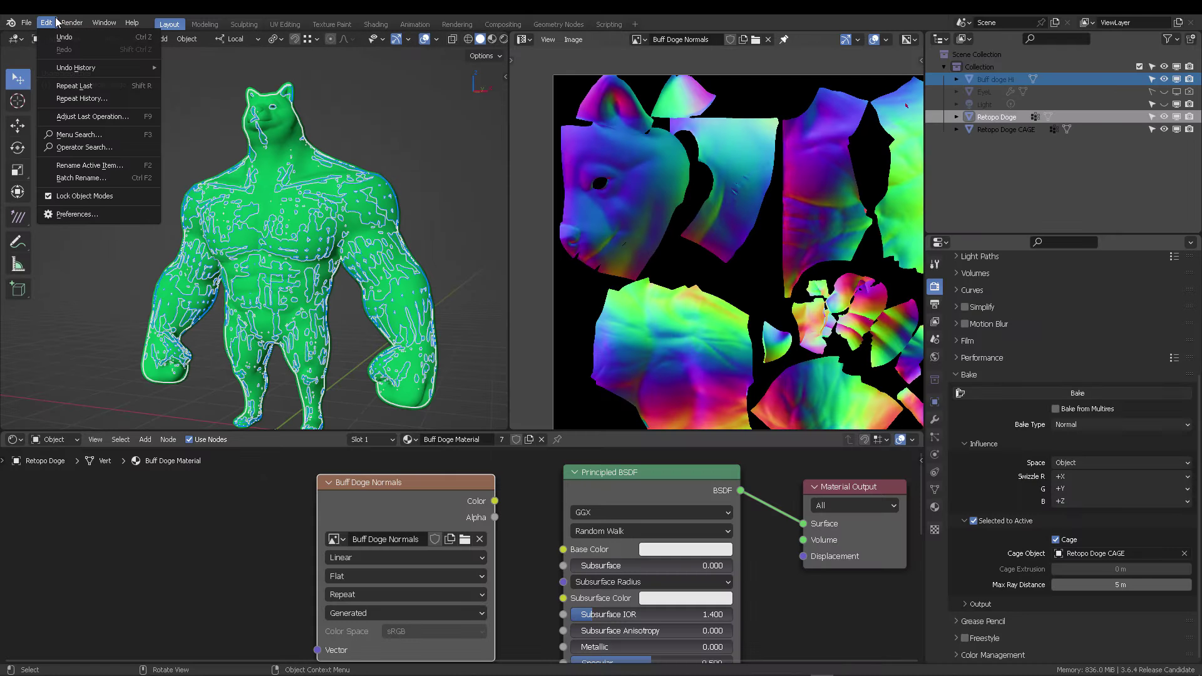
left_click(83, 215)
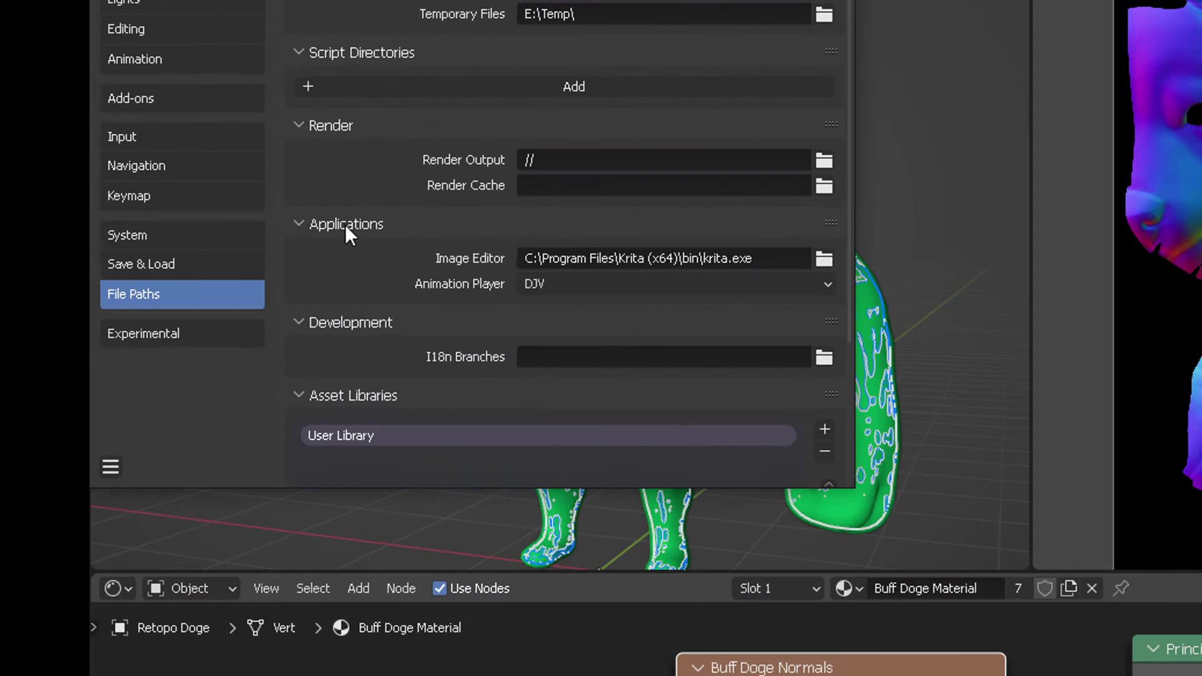
left_click(605, 258)
left_click(606, 258)
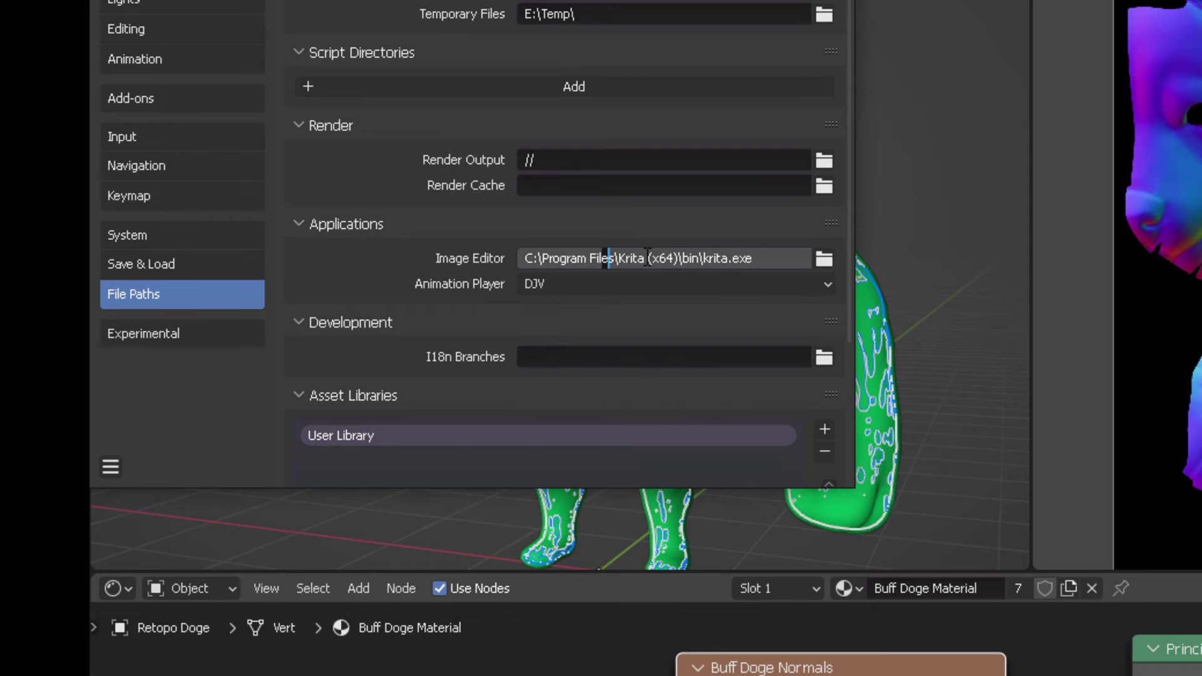
left_click_drag(633, 258, 767, 253)
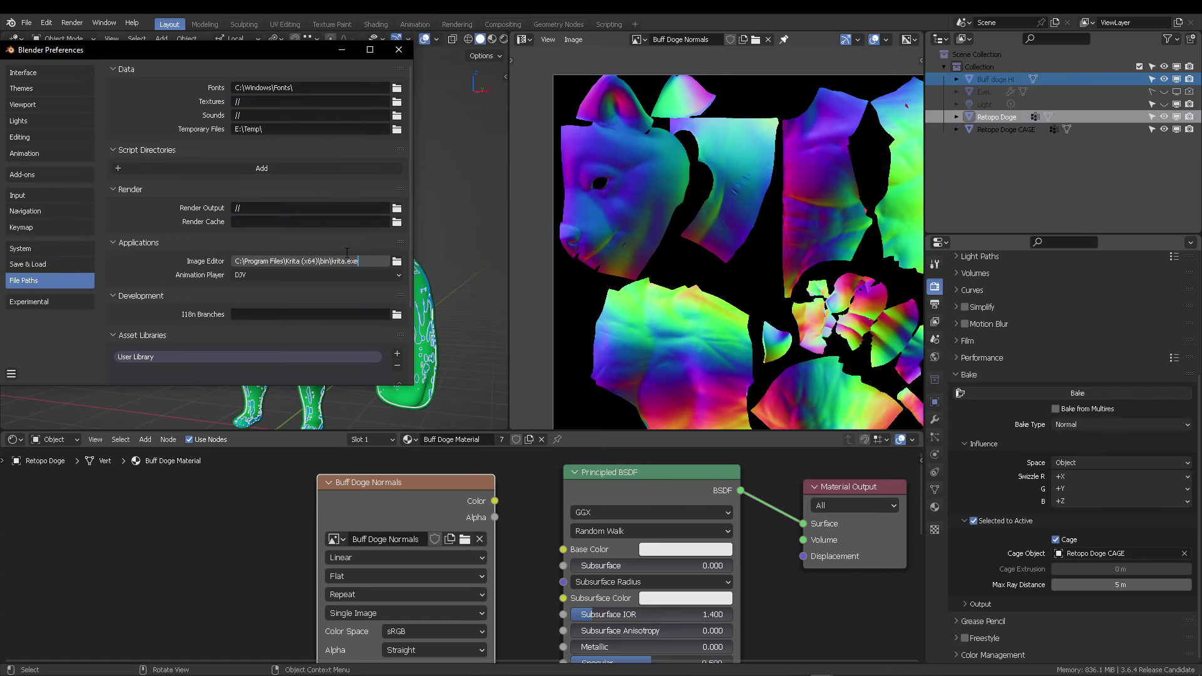
key("Home")
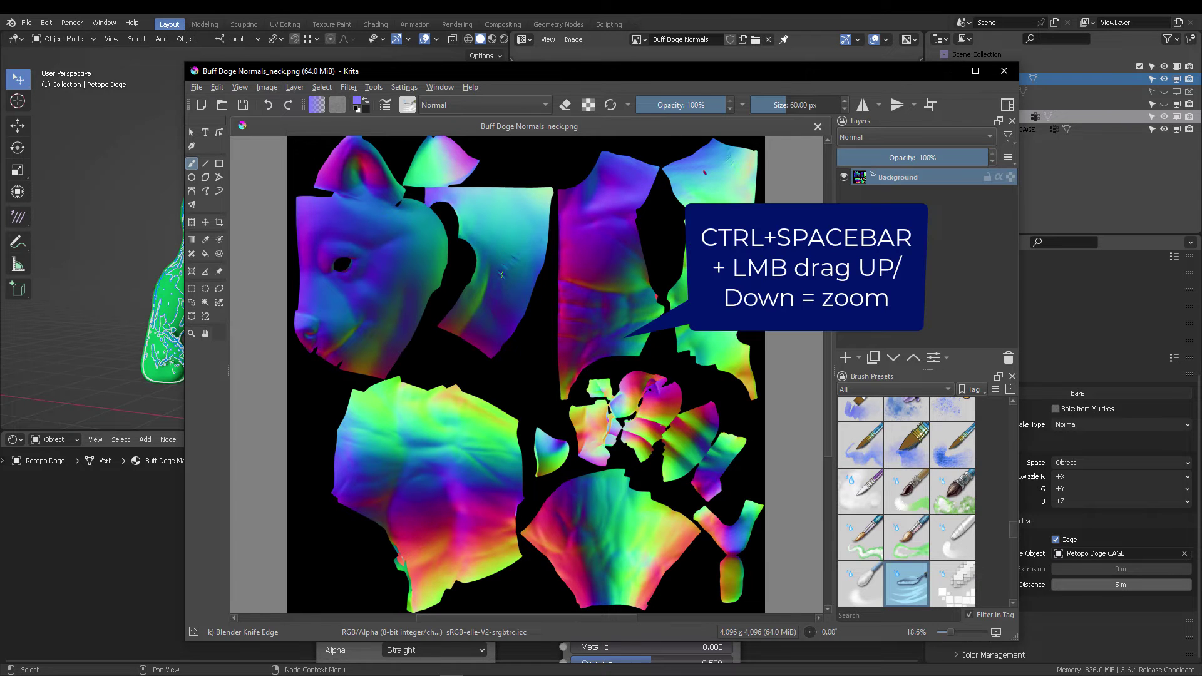
Zoom the canvas to 35%, pick the Blender Blur brush preset, and blur a patch of the map.
left_click_drag(487, 281, 566, 225, "ctrl")
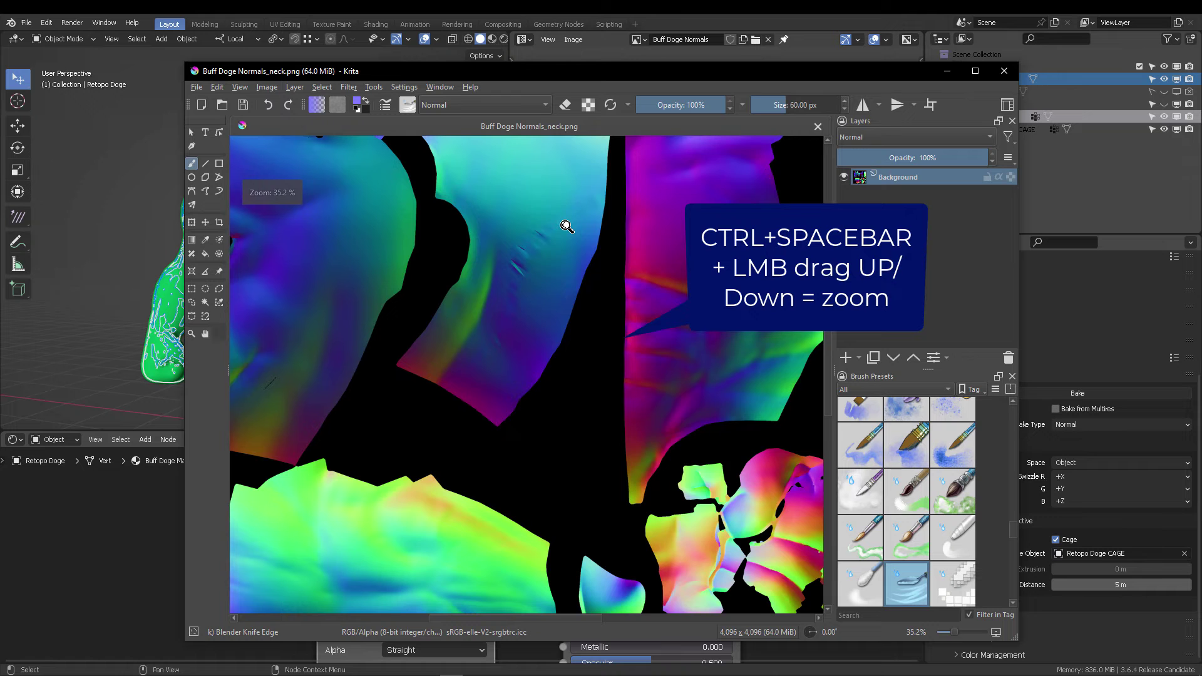
left_click(933, 392)
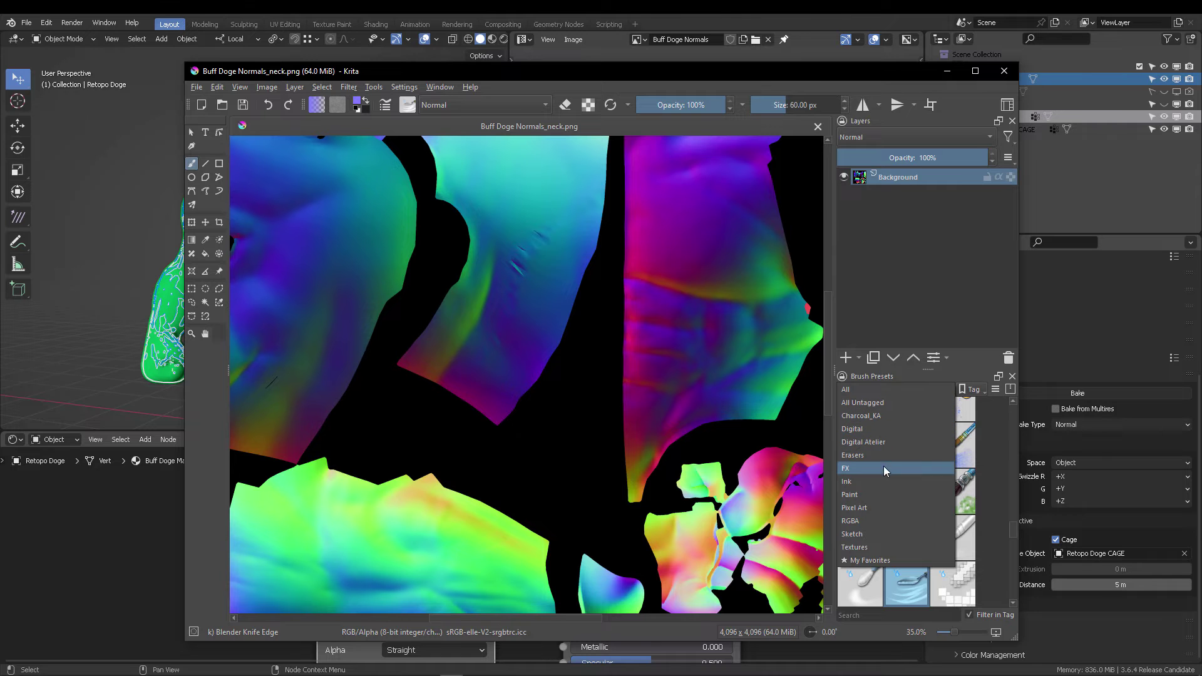
key("Escape")
scroll(935, 512, "down", 5)
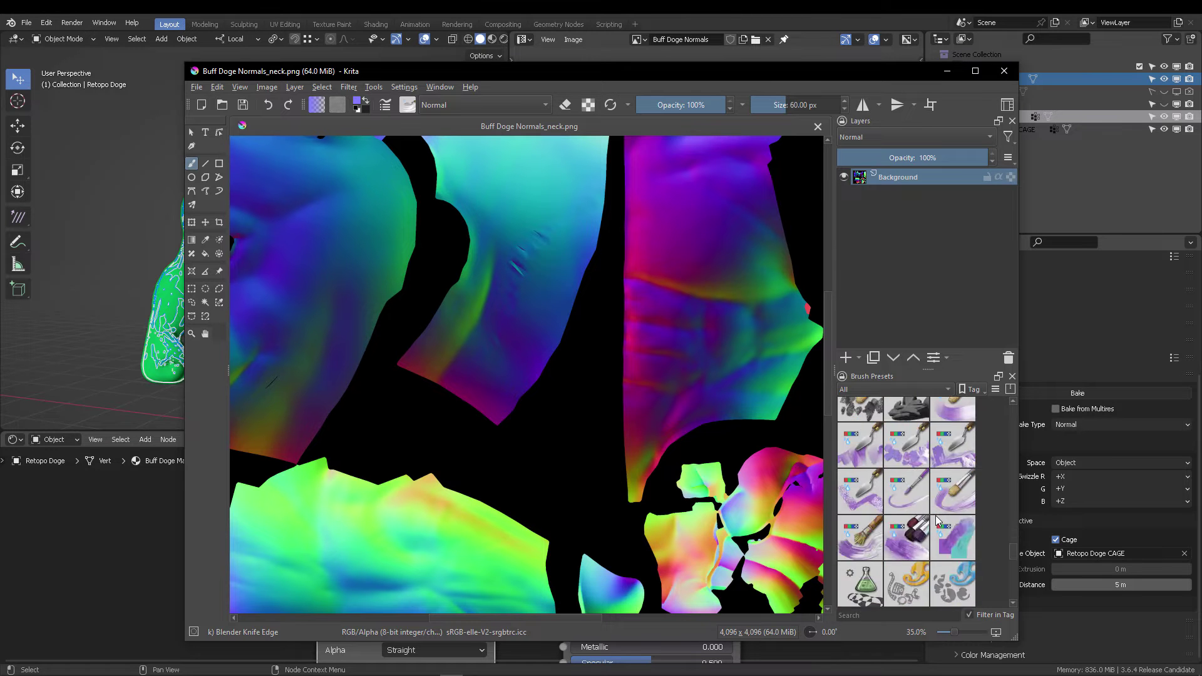
scroll(936, 510, "up", 4)
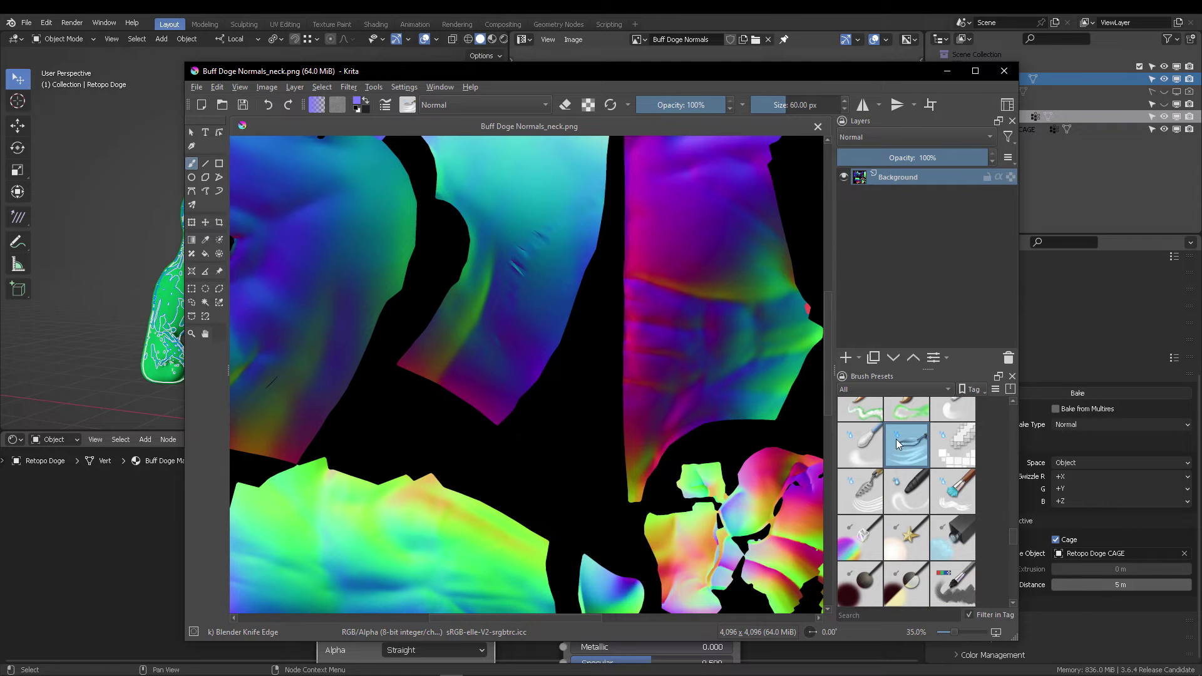
left_click(862, 445)
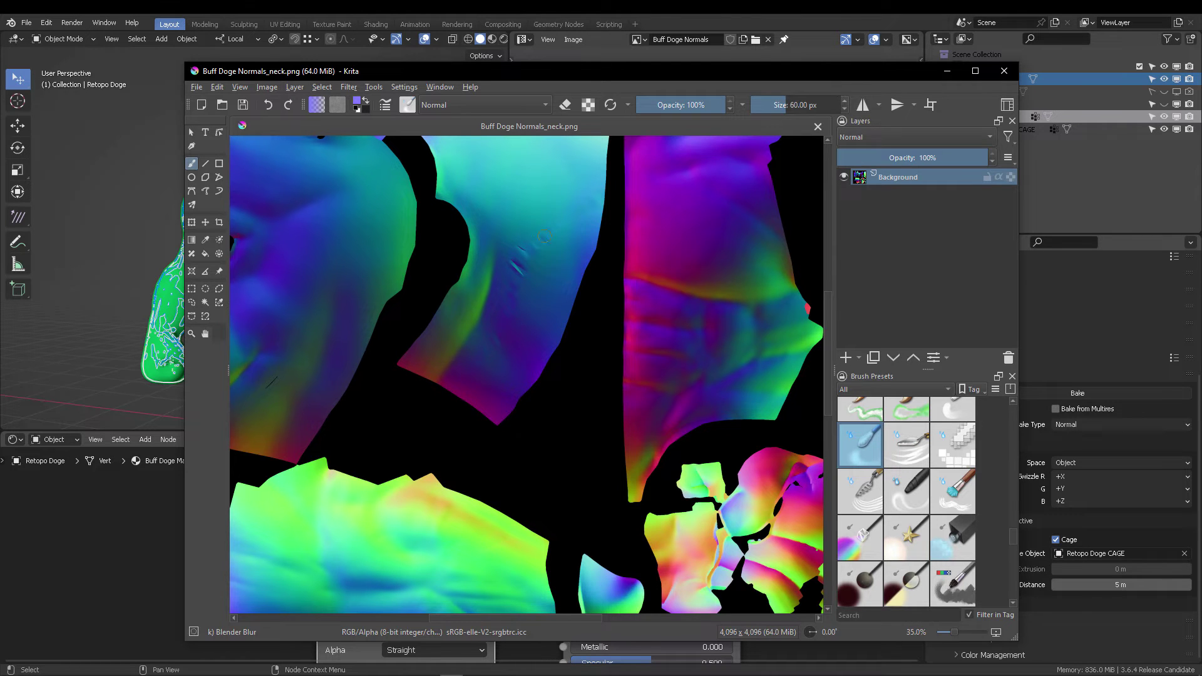
left_click_drag(534, 234, 529, 243)
Save the edited map back as Buff Doge Normals_neck.png, accepting the PNG options.
middle_click_drag(654, 157, 531, 365)
middle_click_drag(778, 283, 522, 346)
scroll(523, 347, "down", 5)
scroll(736, 241, "up", 5)
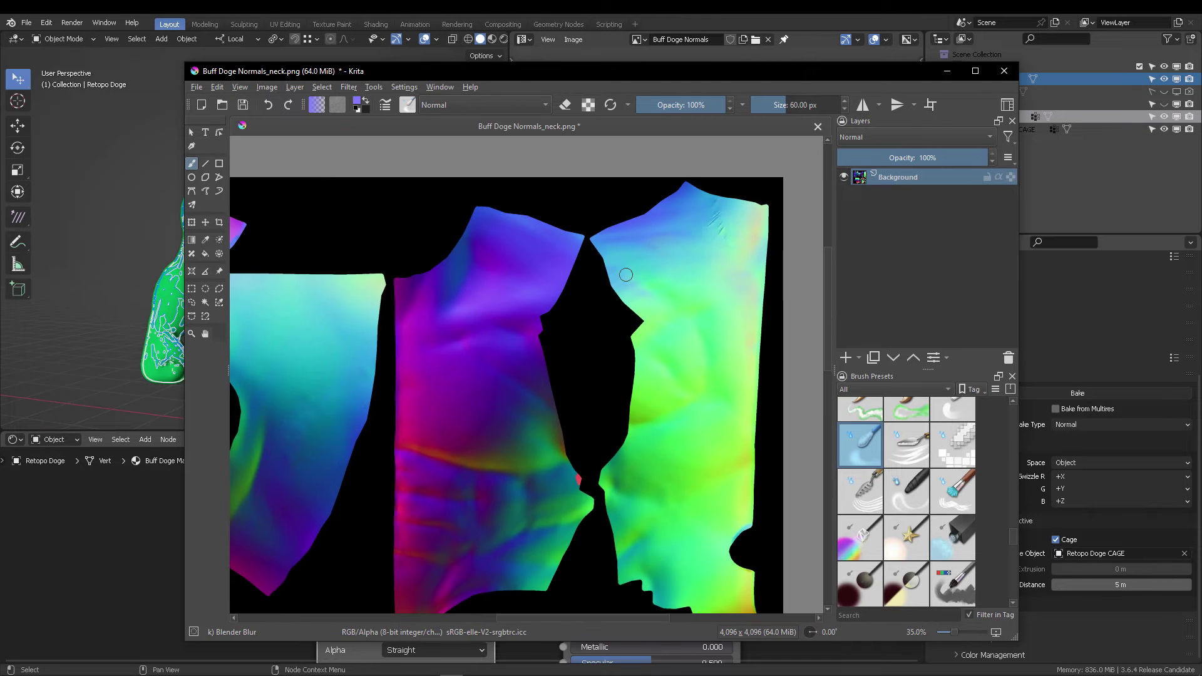
scroll(709, 210, "down", 4)
scroll(548, 243, "up", 4)
scroll(578, 196, "down", 4)
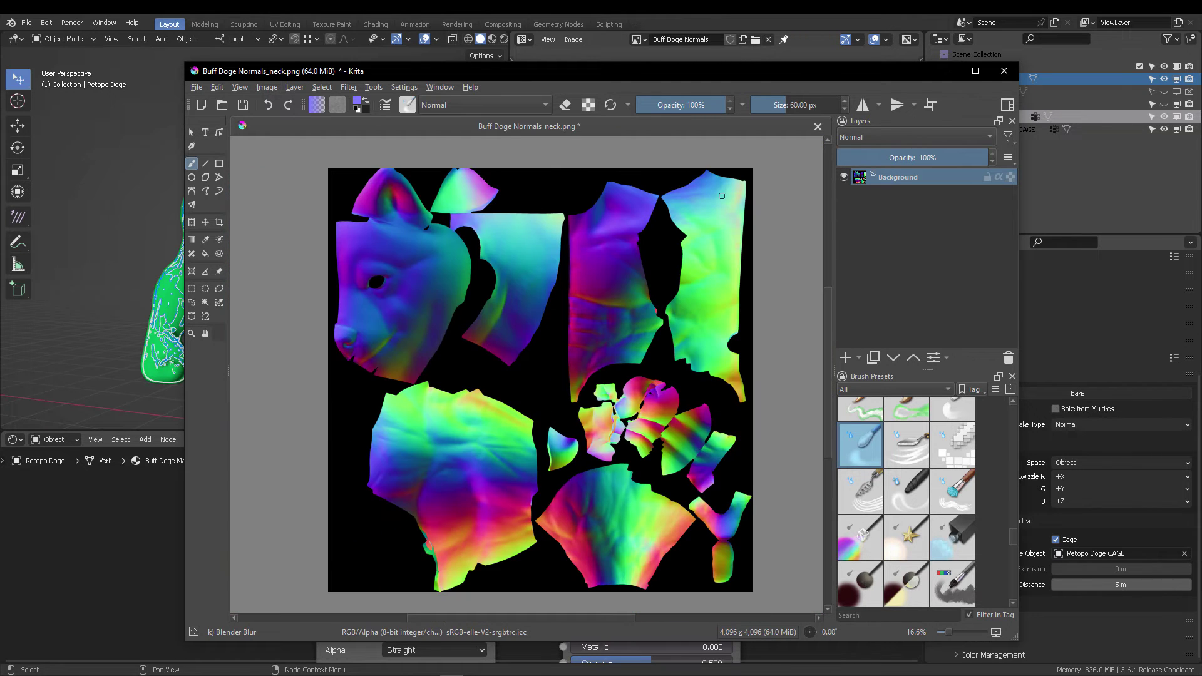
left_click(243, 106)
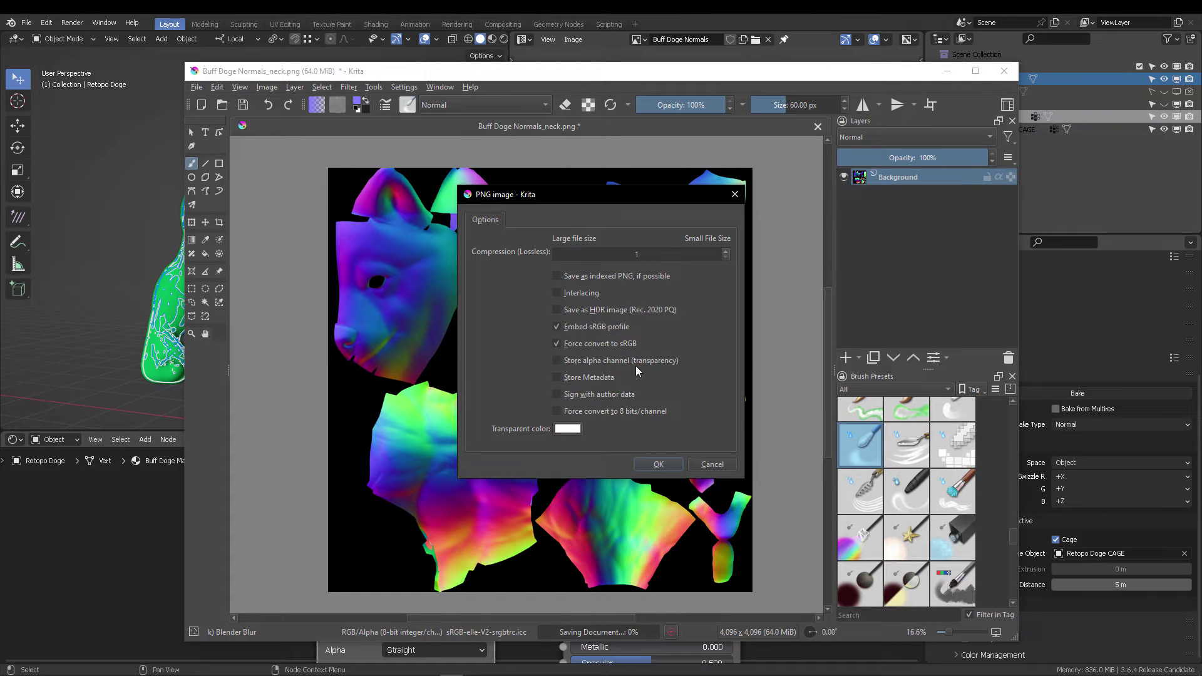
left_click(661, 464)
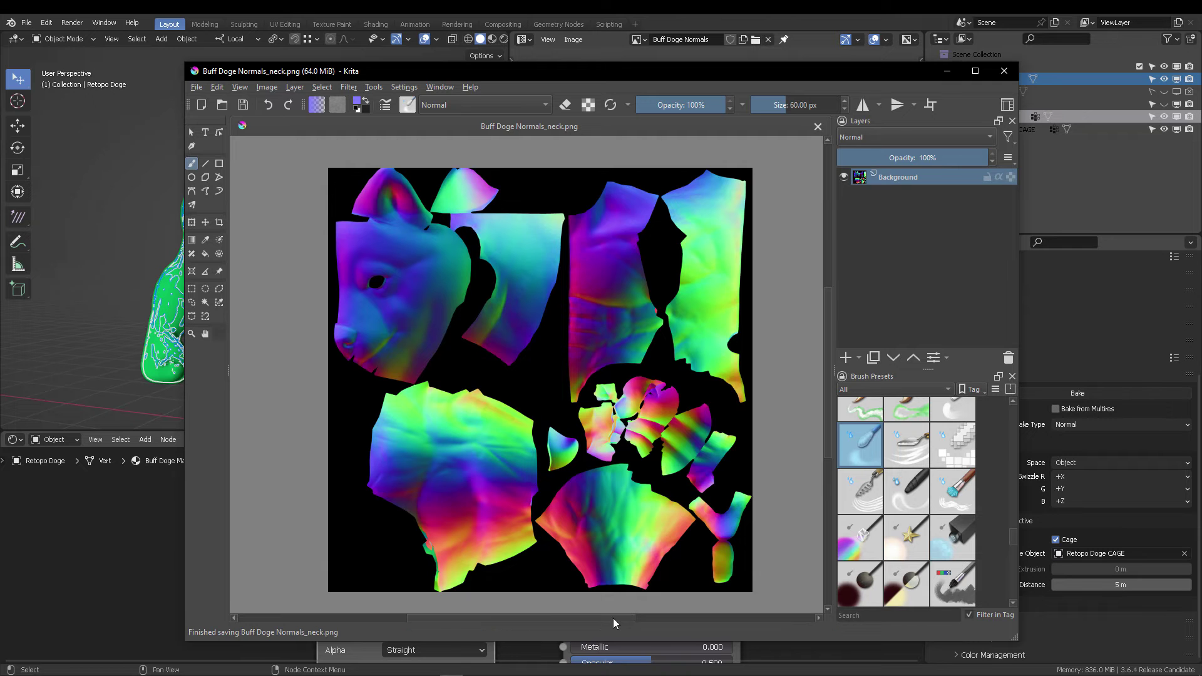
Return to Blender and reload Buff Doge Normals from disk to show the Krita edits.
left_click(530, 60)
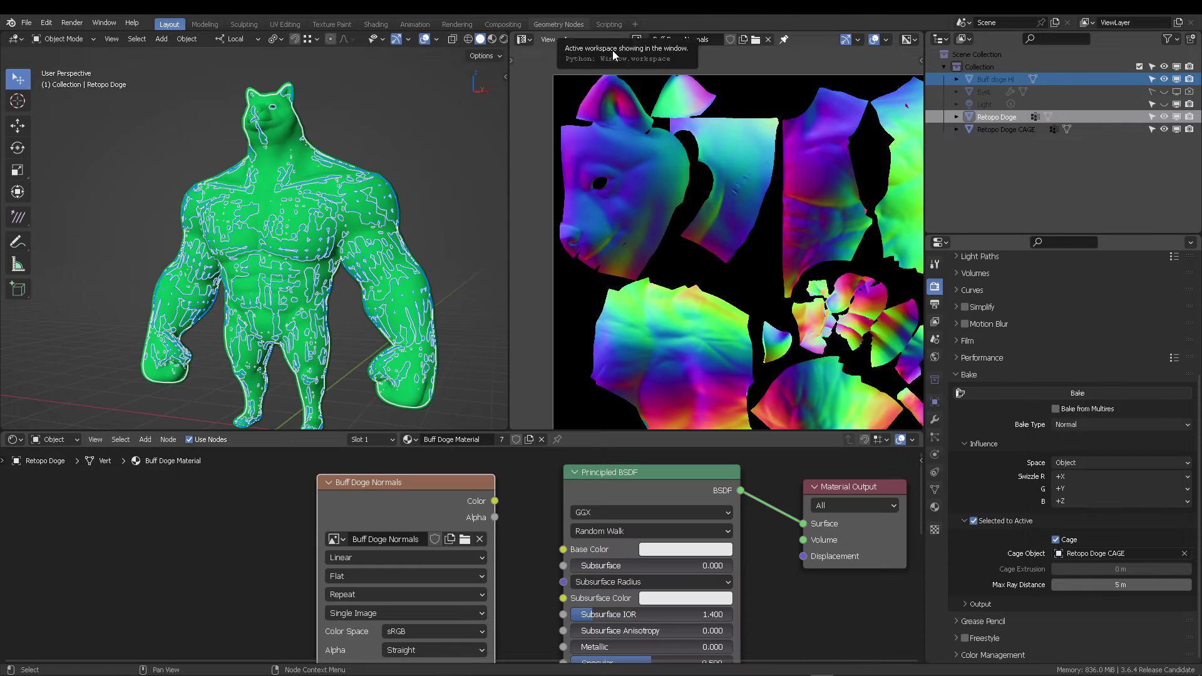
left_click(574, 39)
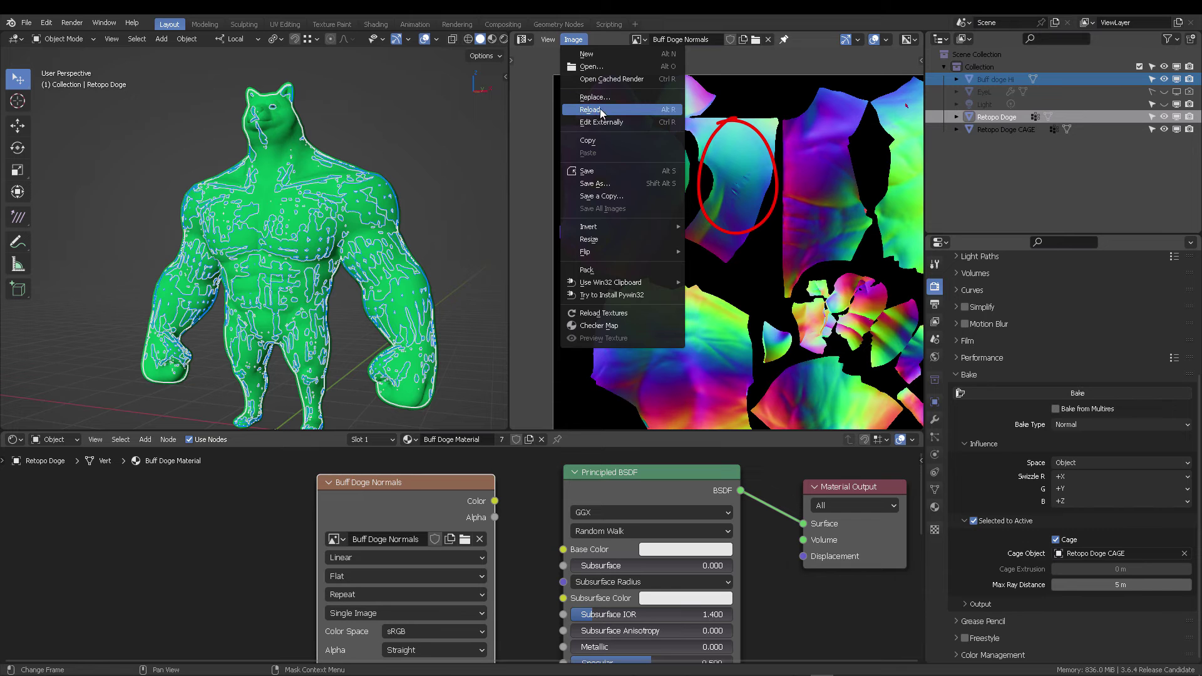
key("alt+r")
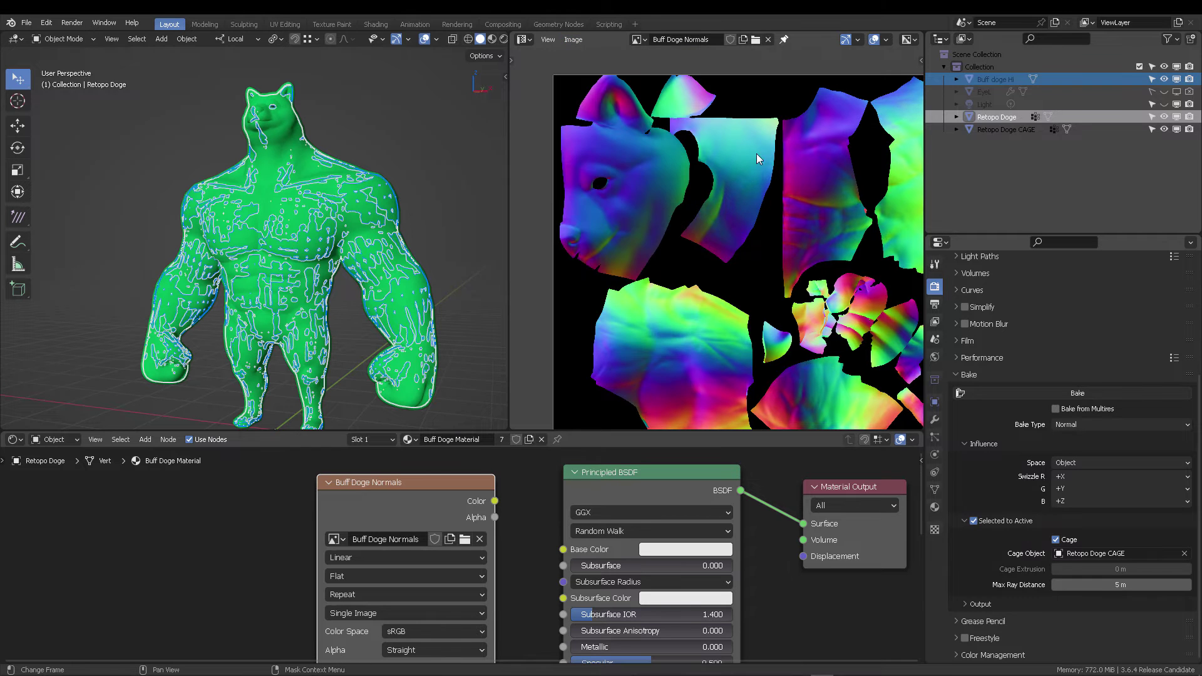
middle_click_drag(859, 109, 815, 104)
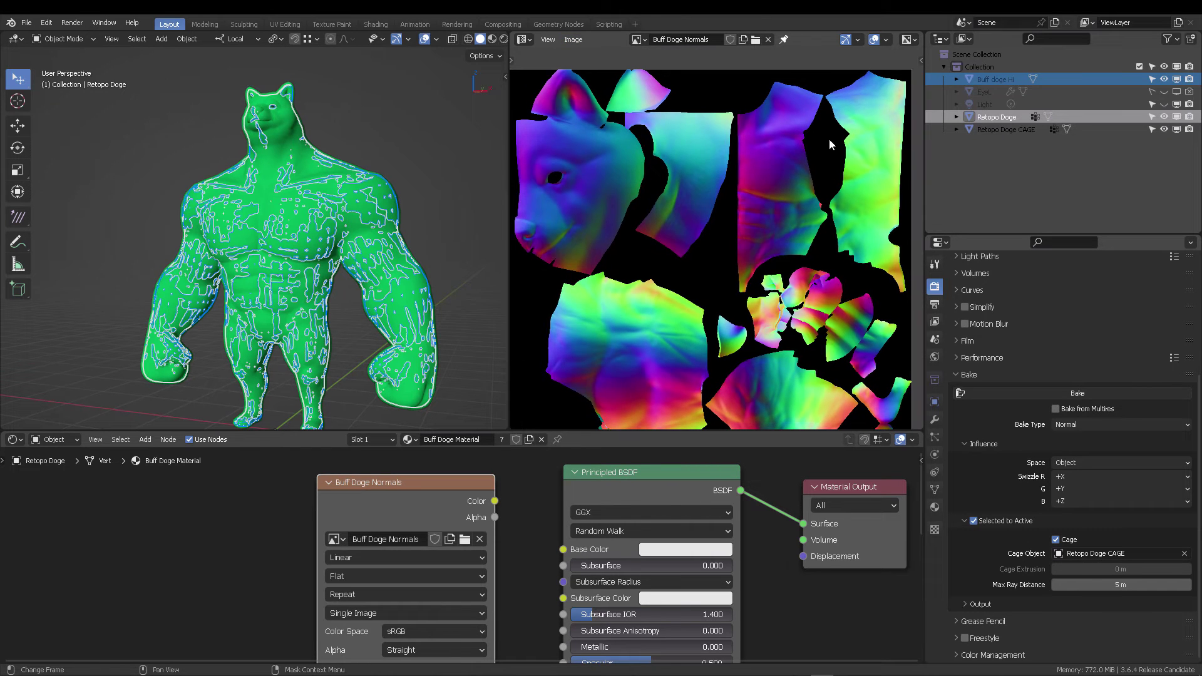
middle_click_drag(762, 154, 771, 149)
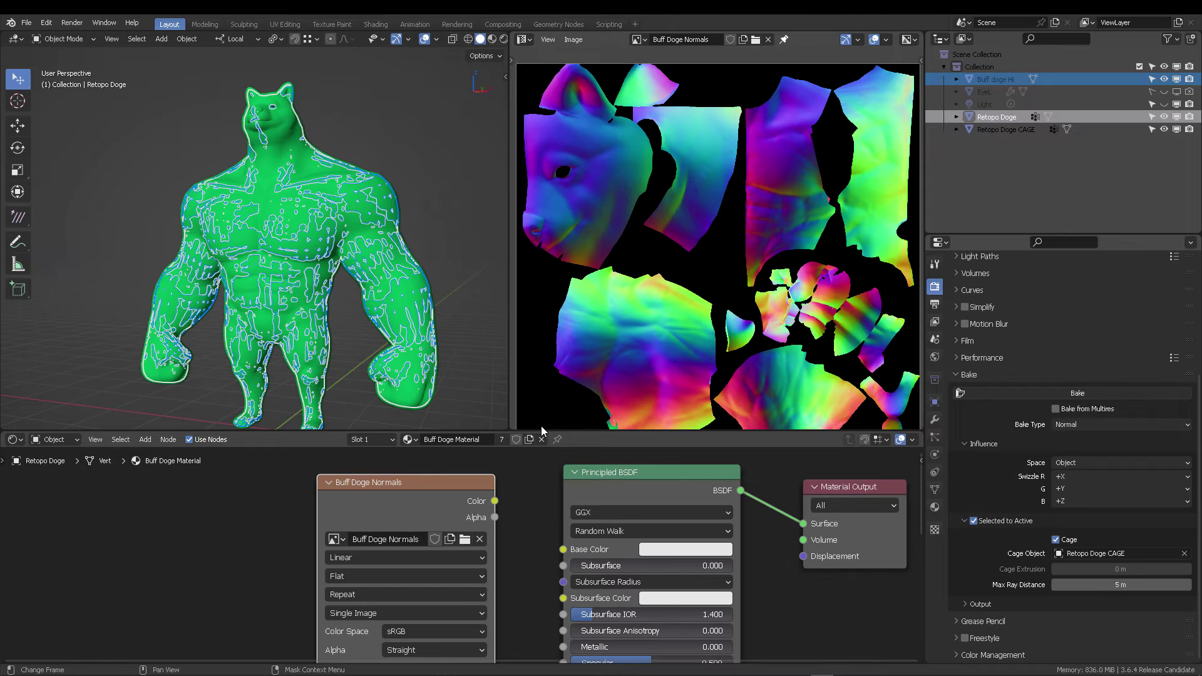
Pin the shader node tree and enlarge the Shader Editor.
left_click(557, 439)
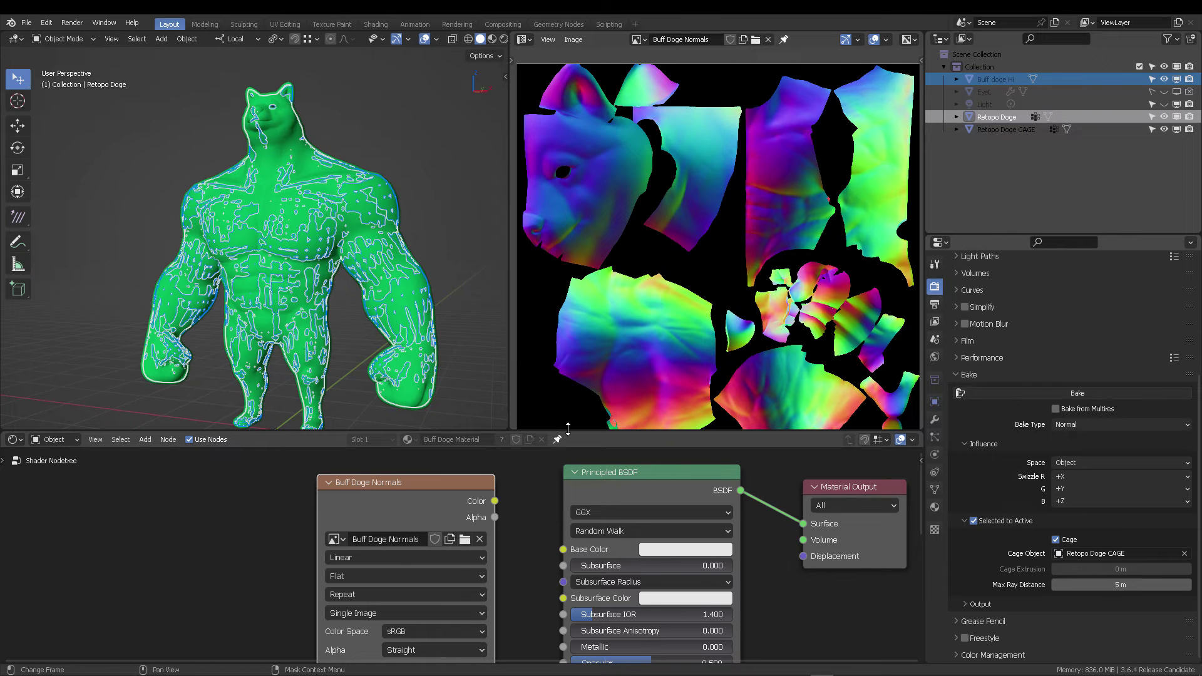
left_click_drag(568, 430, 585, 257)
middle_click_drag(529, 324, 687, 257)
Move the Buff Doge Normals node left and add a Normal Map node set to Object Space.
key("g")
left_click(156, 415)
left_click(537, 375)
key("shift+a")
left_click(554, 382)
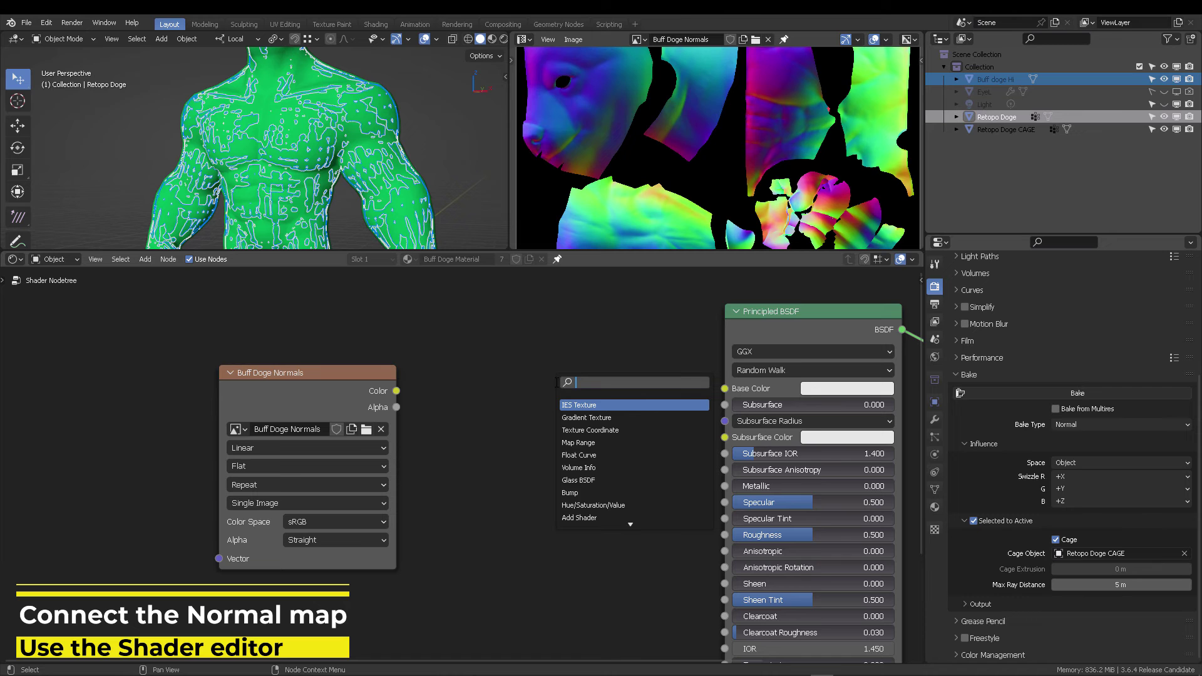
type("norm")
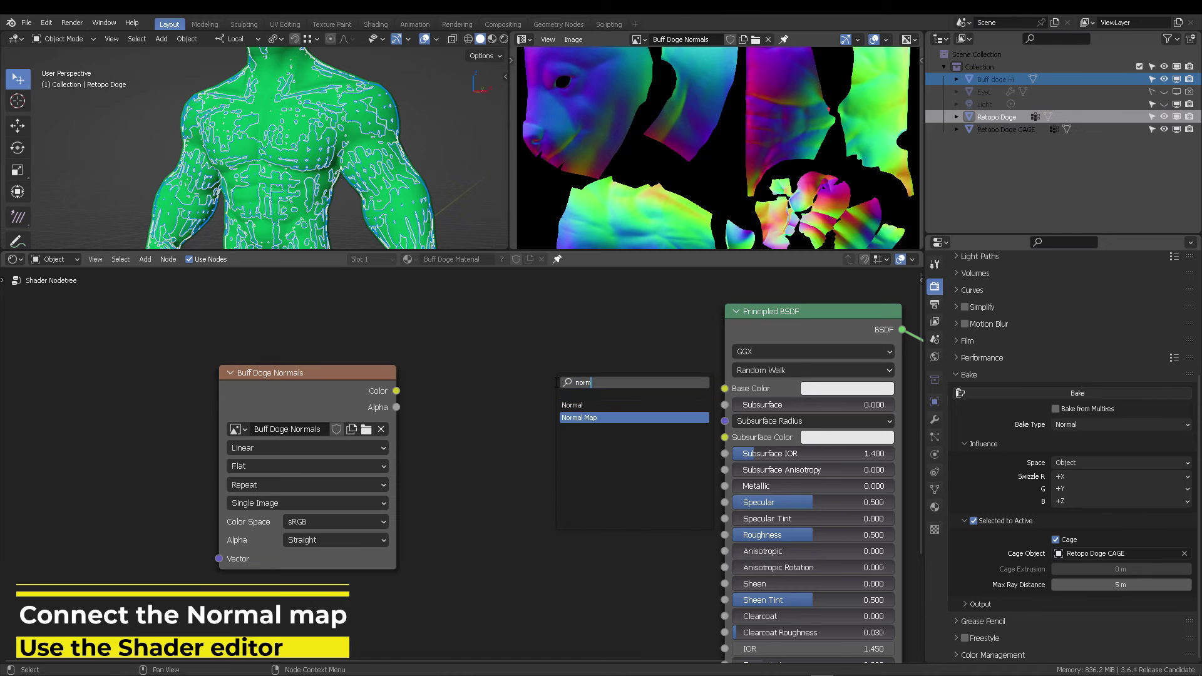
key("Return")
left_click(638, 415)
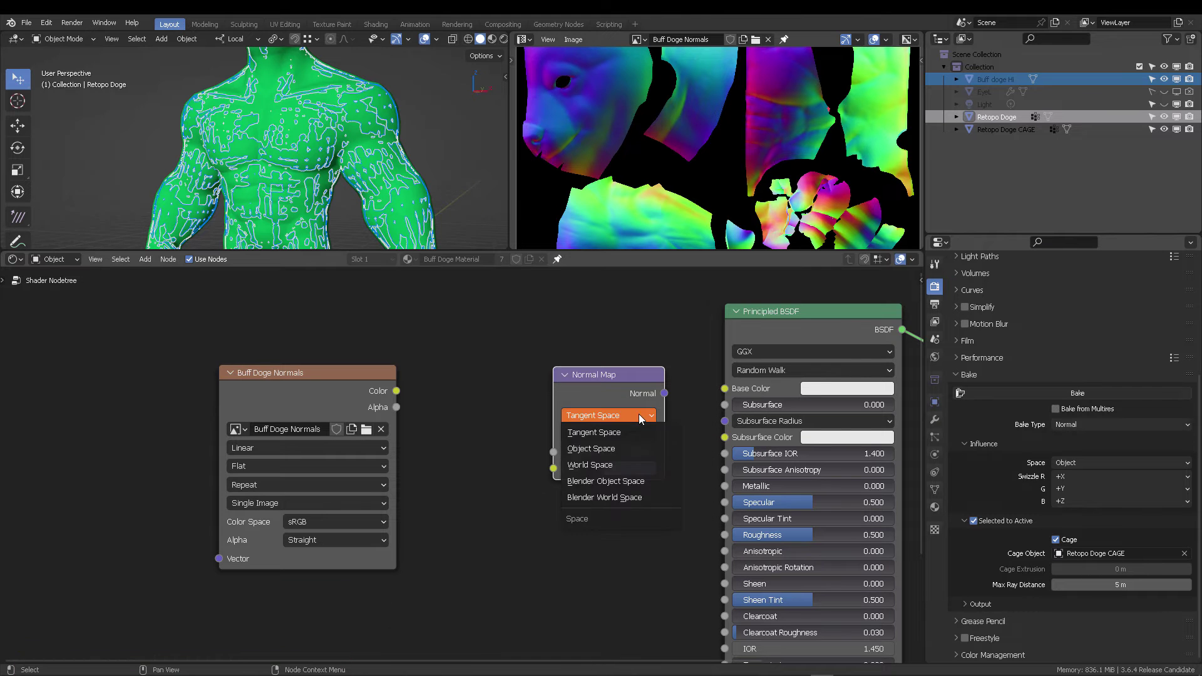
left_click(622, 447)
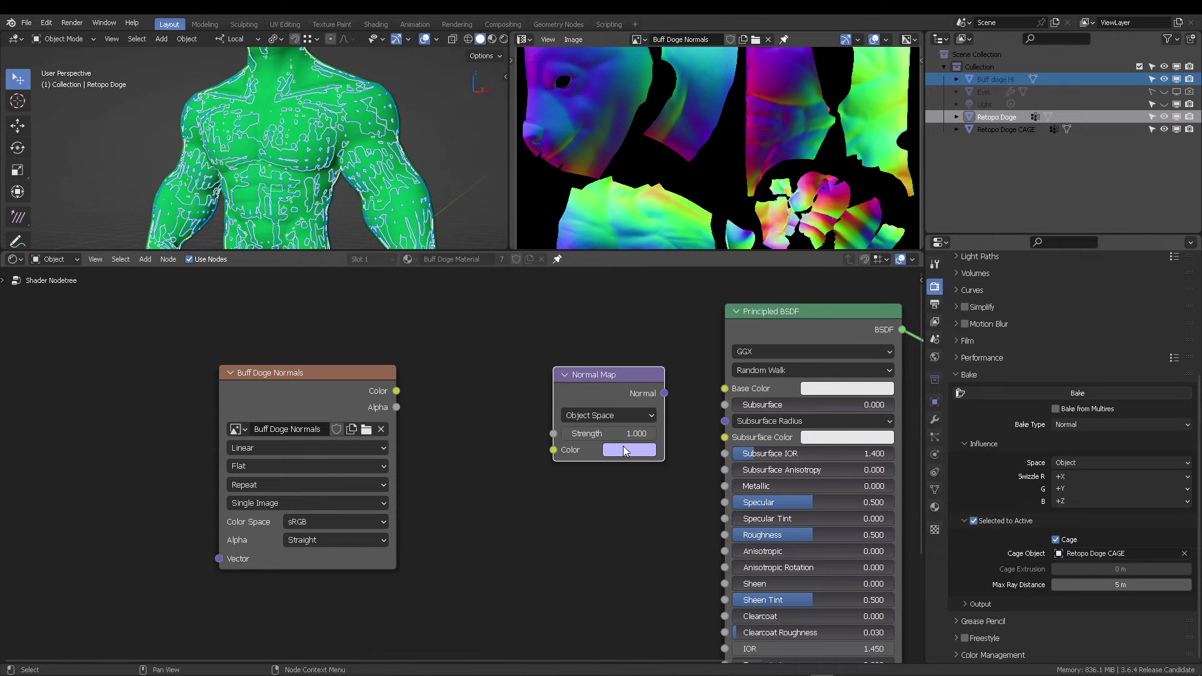
Set the image to Non-Color and wire Color → Normal Map → Principled BSDF Normal.
left_click(344, 521)
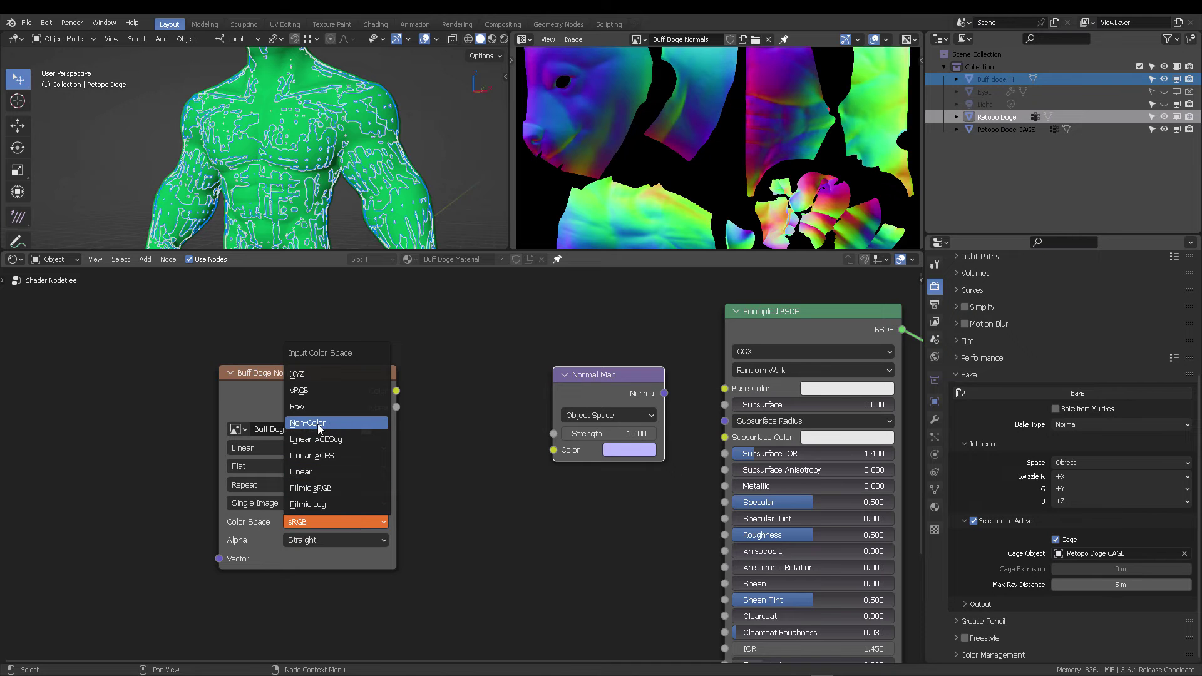
left_click(357, 418)
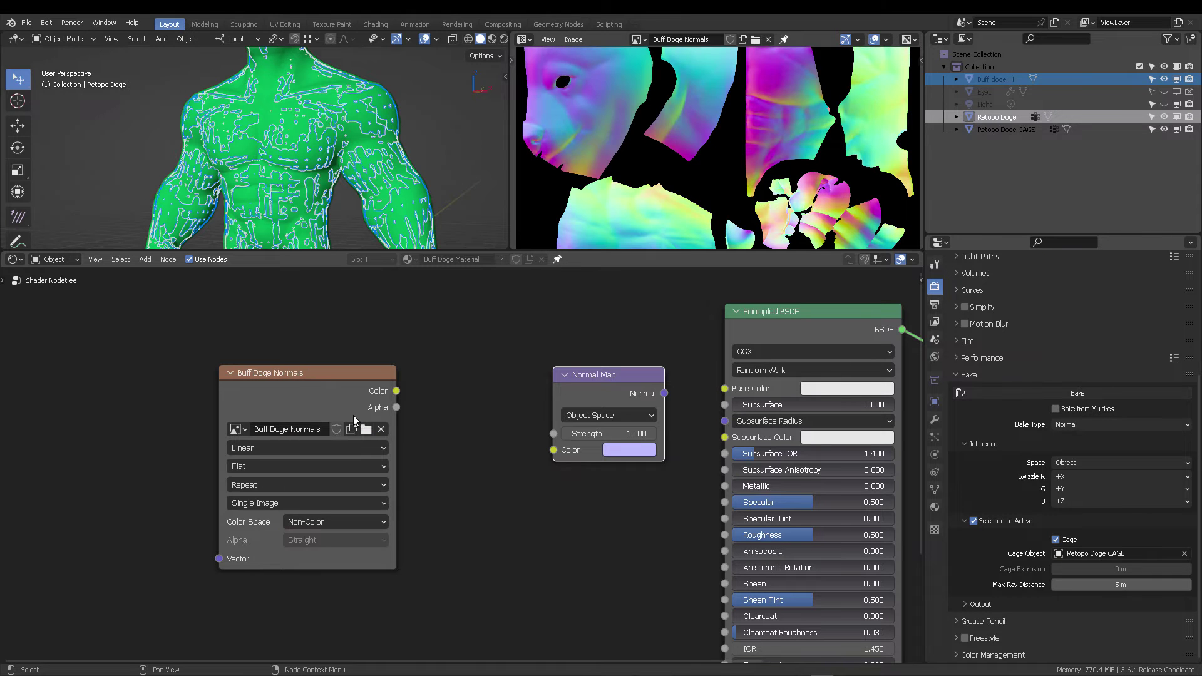
left_click_drag(395, 391, 554, 450)
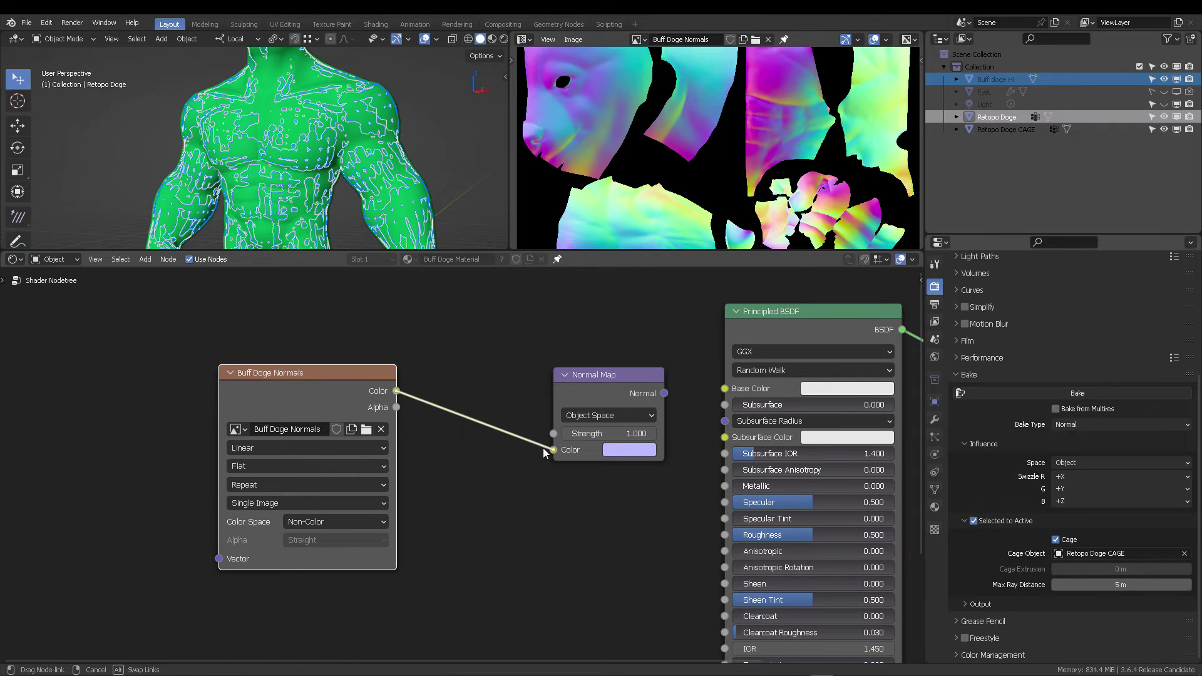
left_click_drag(607, 385, 529, 490)
left_click_drag(576, 485, 658, 598)
left_click_drag(202, 397, 283, 596)
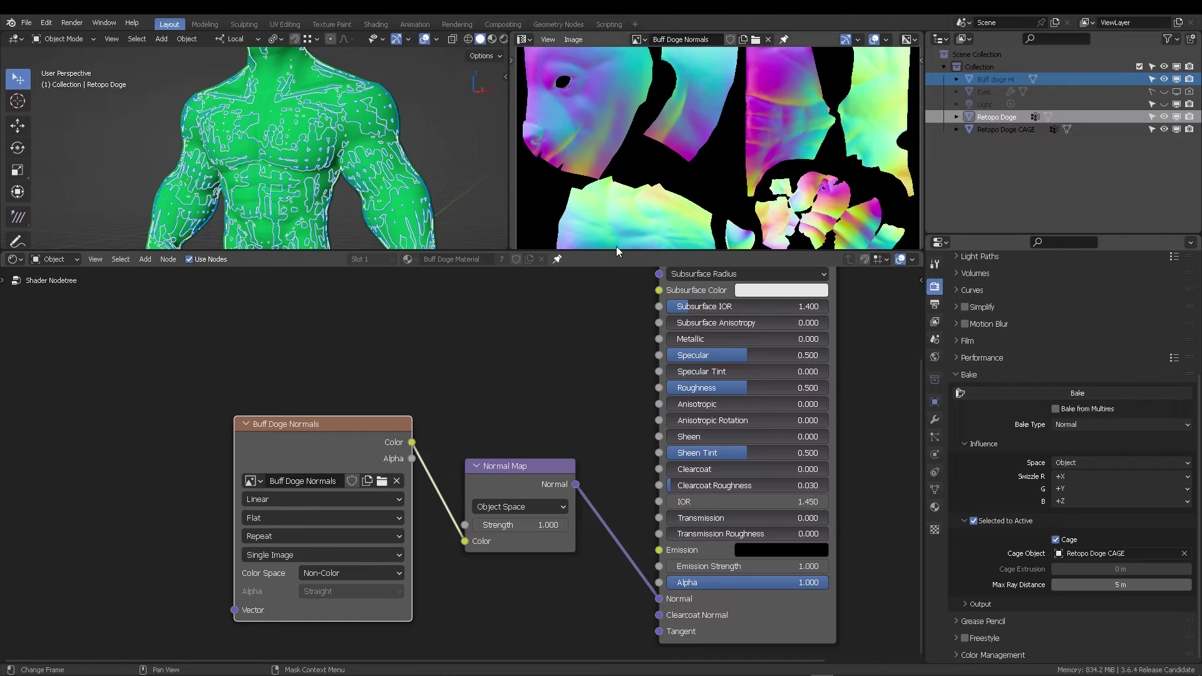
Enlarge the upper editors, display Buff Doge Normals in the Image Editor, and tidy the Normal Map node.
left_click_drag(616, 250, 618, 380)
left_click(646, 39)
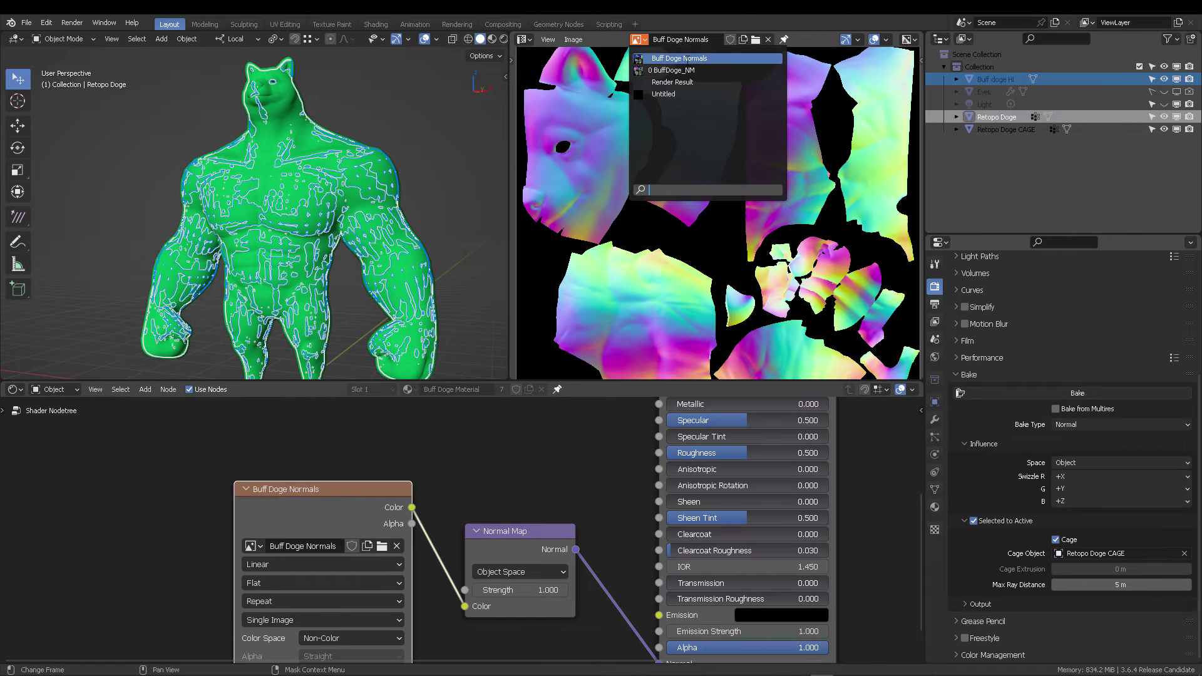
left_click(706, 59)
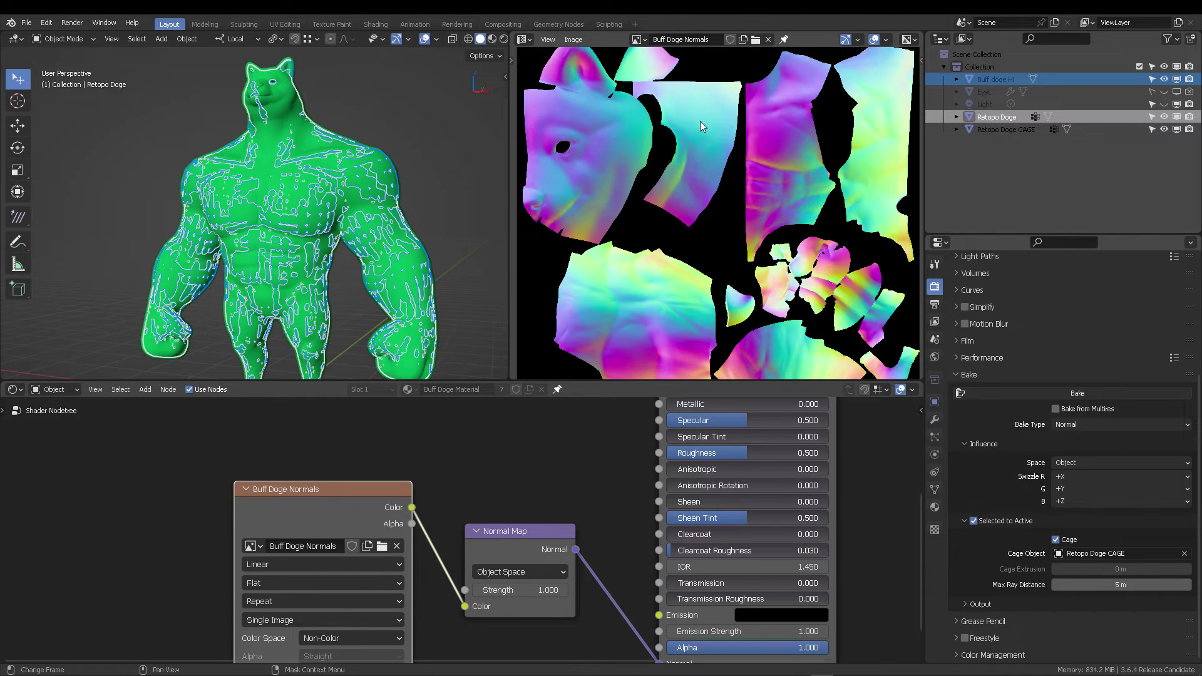
middle_click_drag(608, 490, 657, 446)
mouse_move(580, 485)
left_mouse_down()
mouse_move(589, 497)
mouse_move(591, 486)
left_mouse_up()
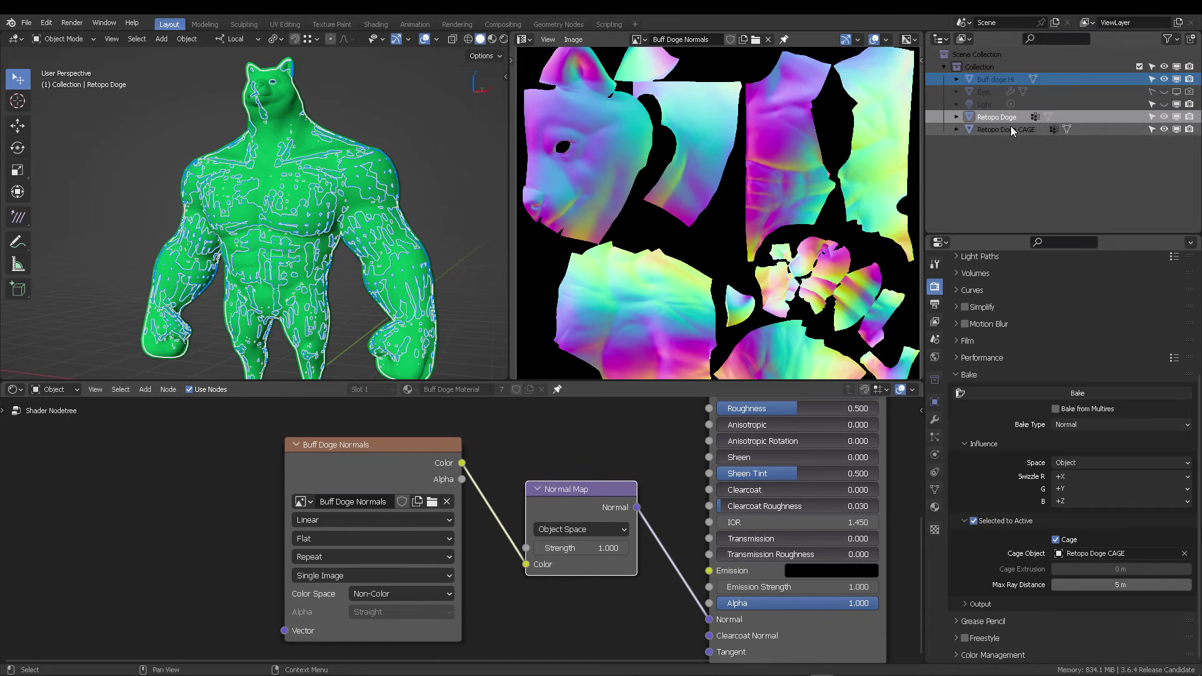
left_click(1004, 165)
Hide the CAGE and HI objects, select Retopo Doge, and view it in Material Preview with wireframe overlay.
left_click(1163, 129)
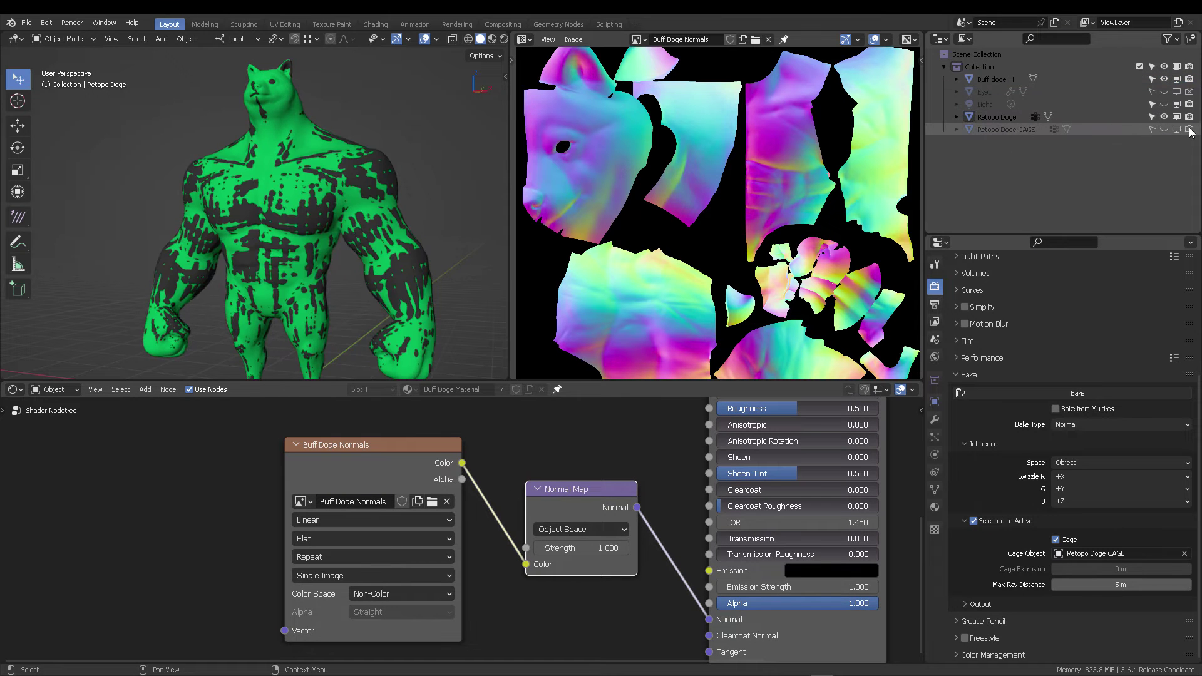
left_click(1164, 79)
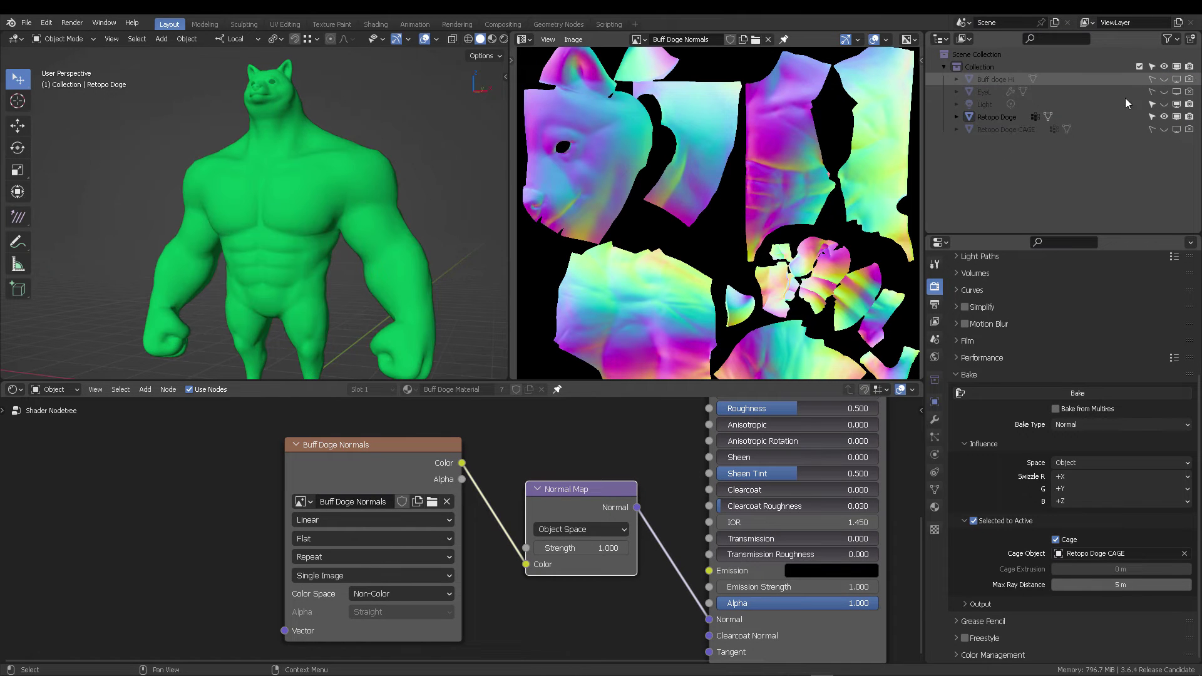
left_click(1121, 117)
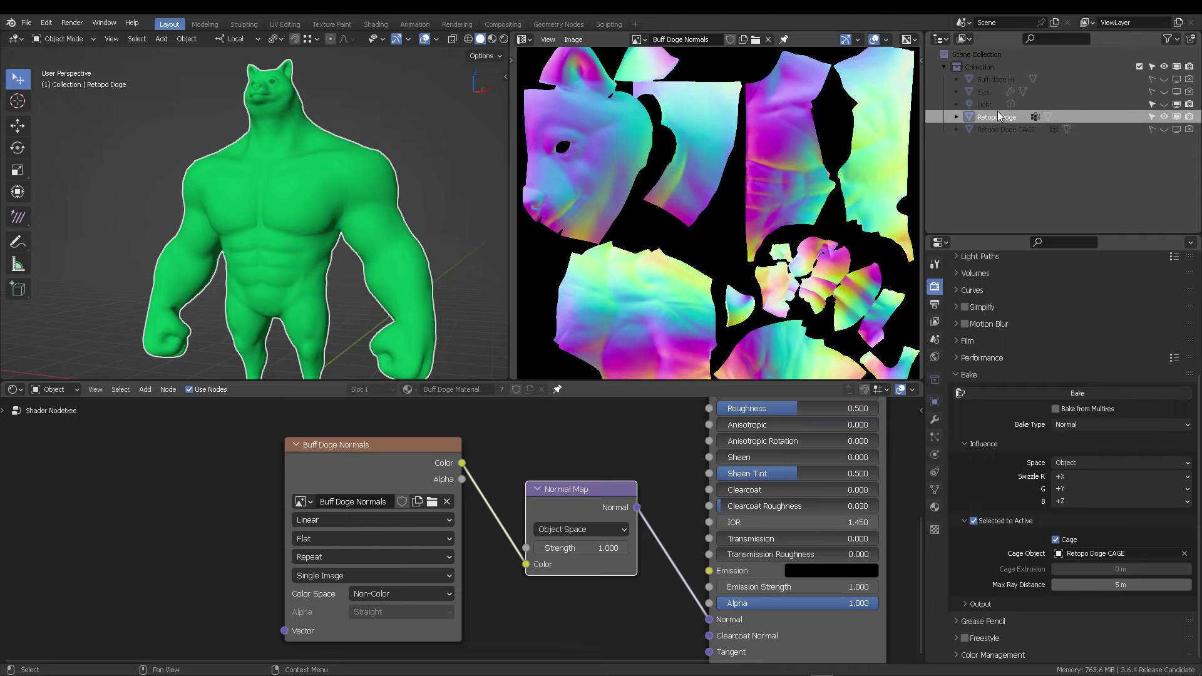
left_click(493, 39)
mouse_move(419, 163)
middle_mouse_down()
mouse_move(416, 178)
mouse_move(425, 163)
mouse_move(333, 148)
mouse_move(283, 161)
mouse_move(187, 151)
mouse_move(270, 153)
middle_mouse_up()
scroll(269, 153, "up", 6)
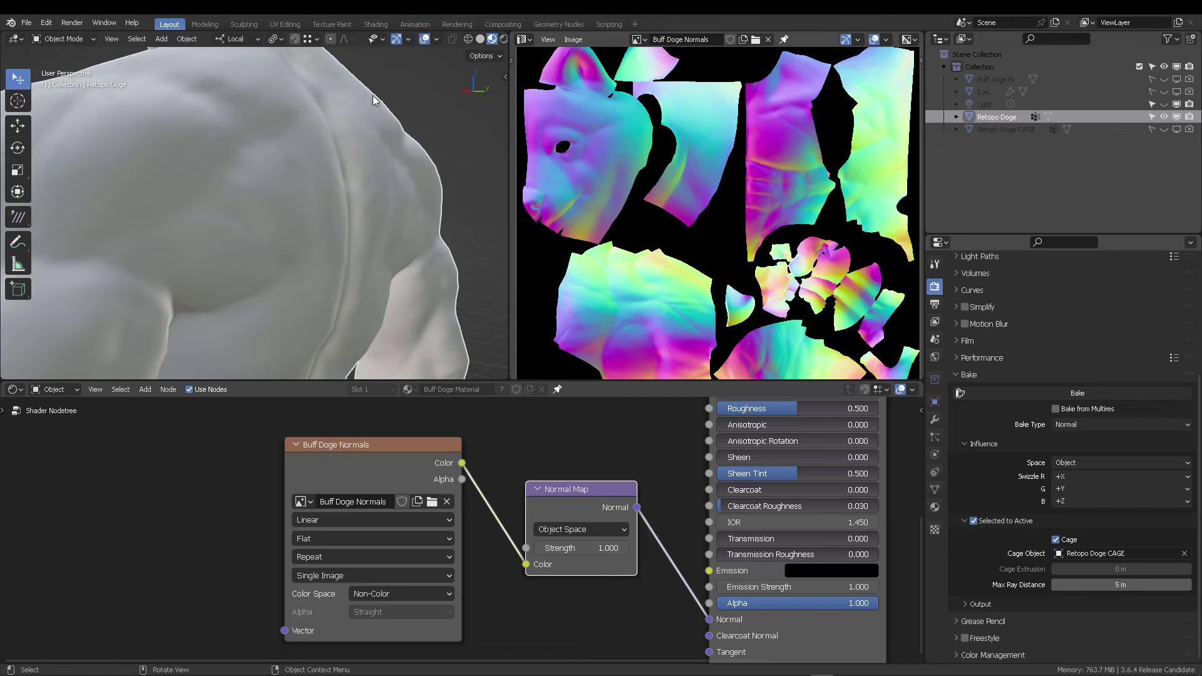
left_click(437, 40)
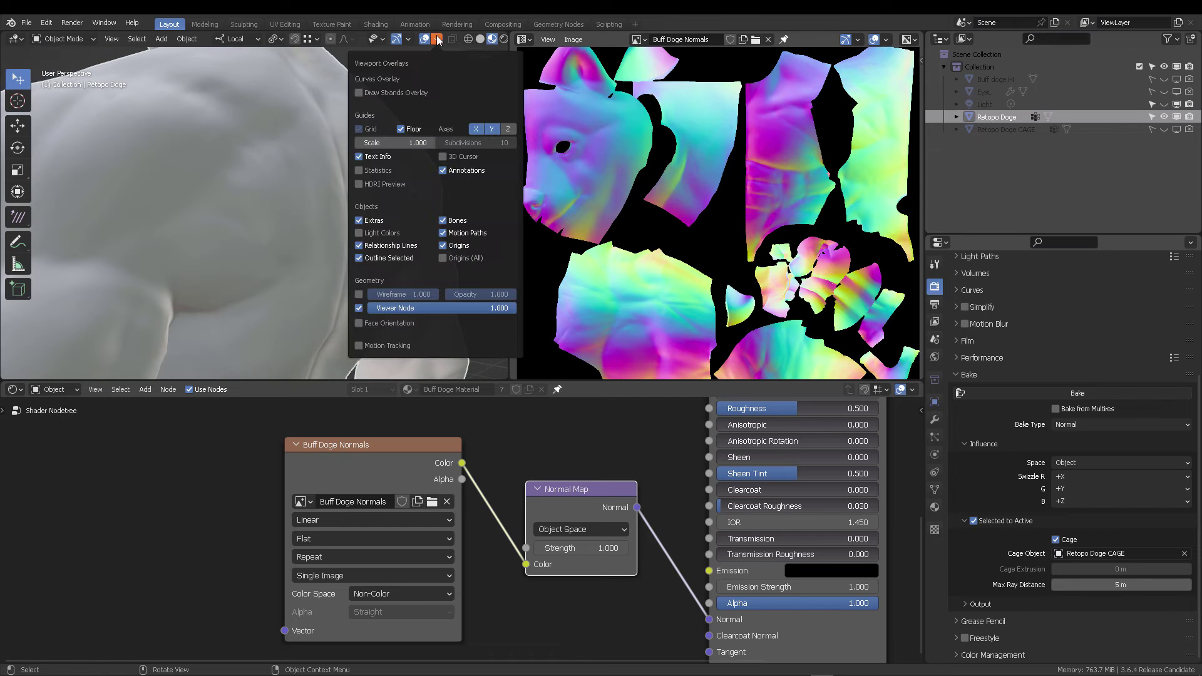
left_click(359, 294)
middle_click_drag(291, 196, 481, 208)
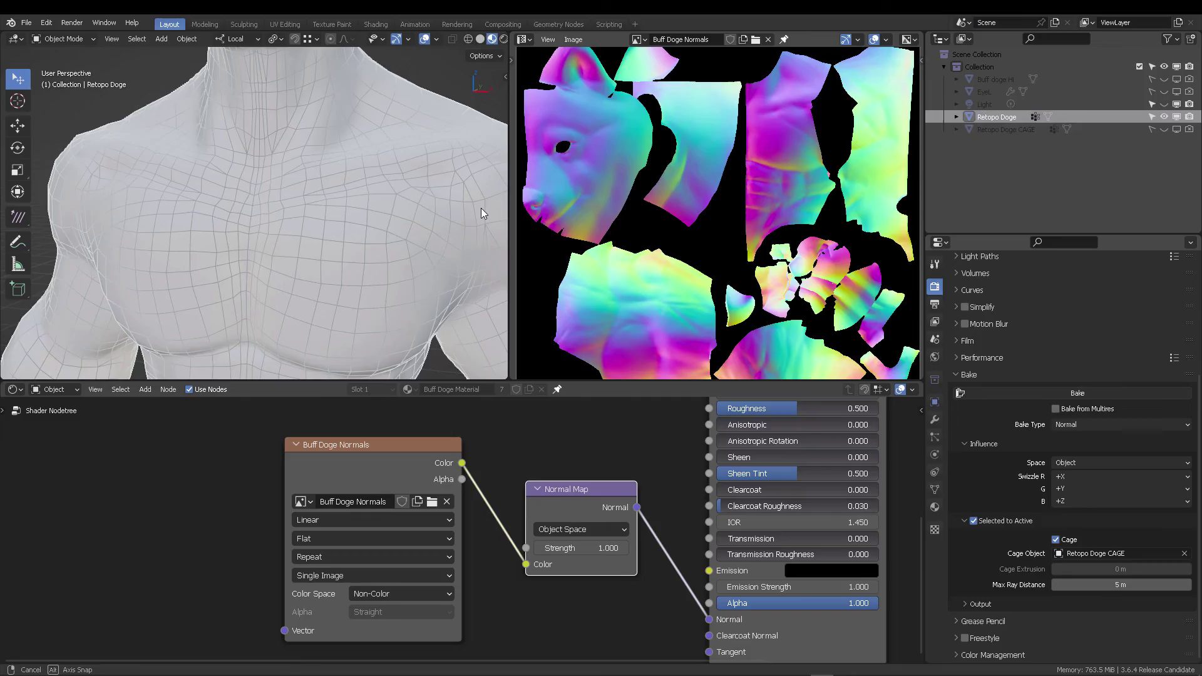
Maximise the 3D viewport, deselect the model, and pan down to the torso and legs.
key("ctrl+space")
scroll(652, 319, "down", 4)
middle_click_drag(663, 303, 629, 301)
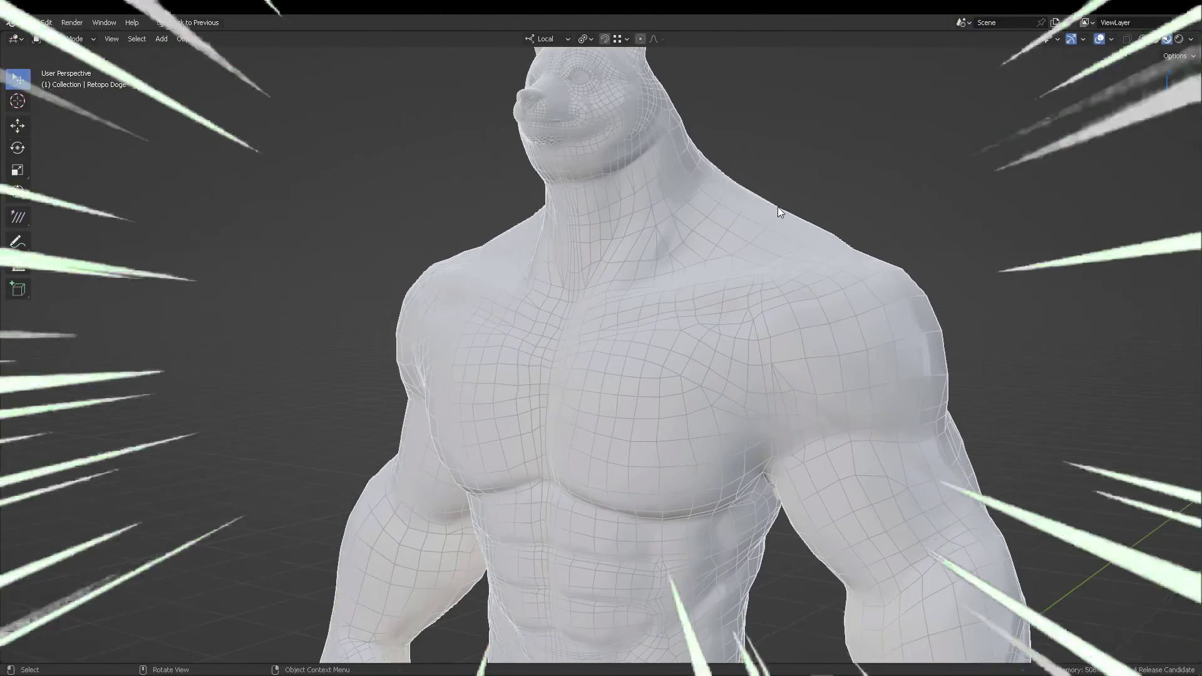
left_click(790, 216)
middle_click_drag(613, 494, 666, 292, "shift")
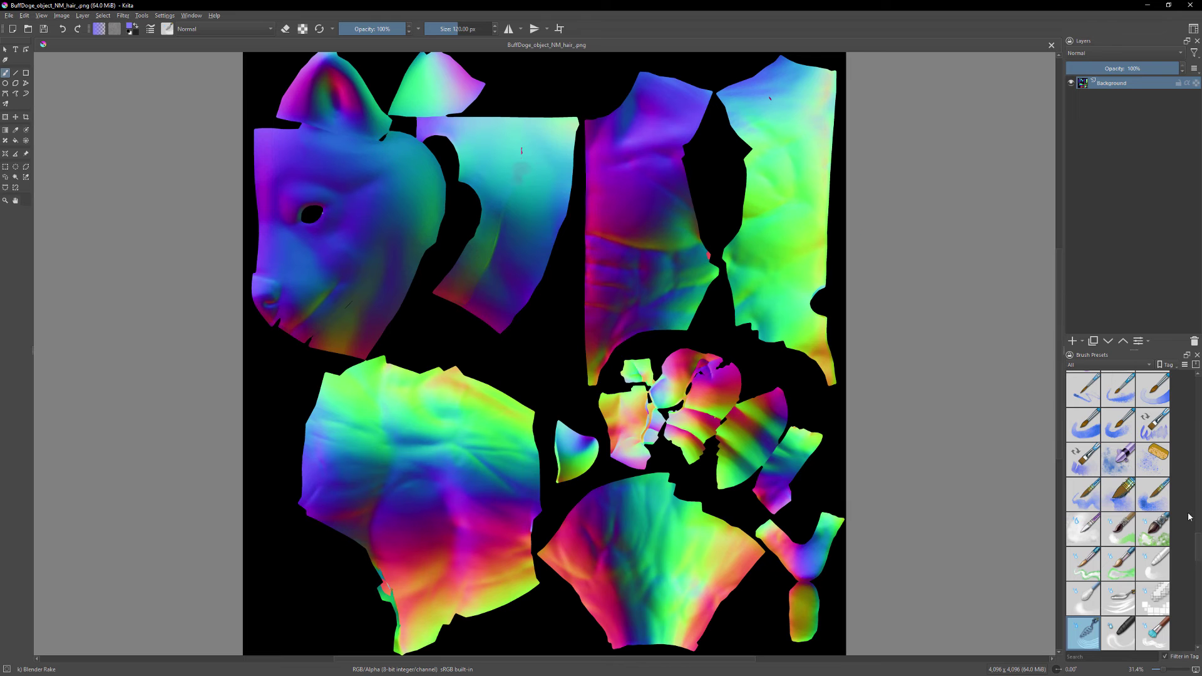
Select the Blender Knife Edge brush preset and zoom the canvas in on the Doge's head.
scroll(1197, 546, "down", 3)
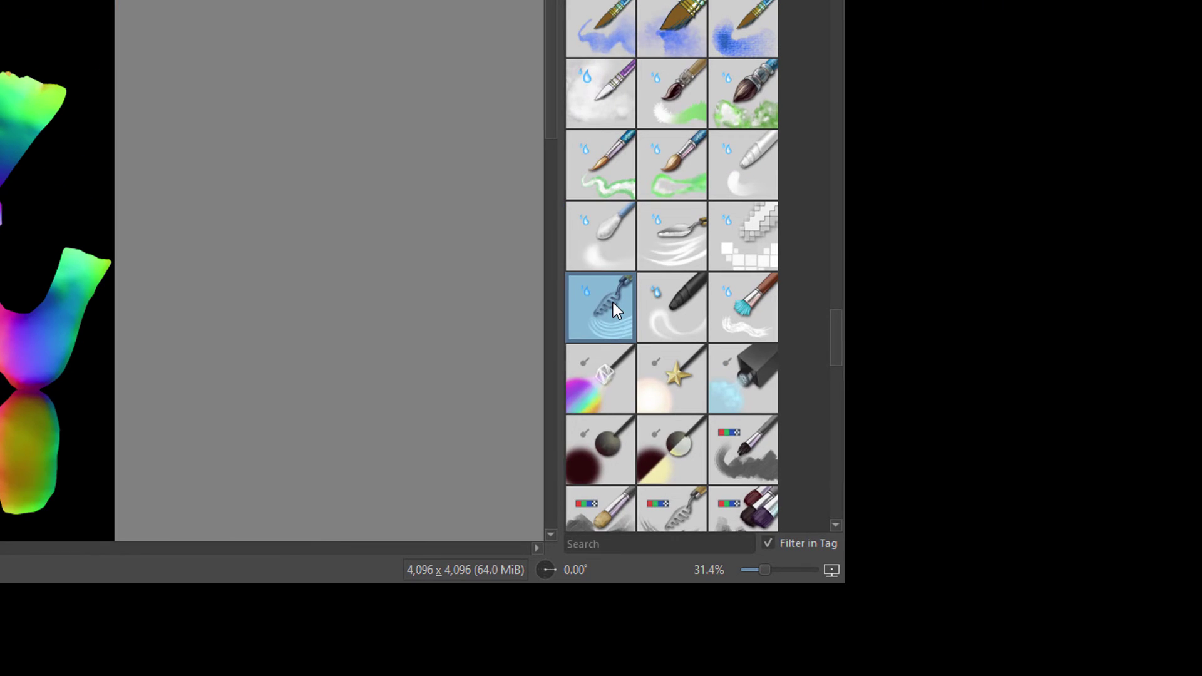
mouse_move(1090, 539)
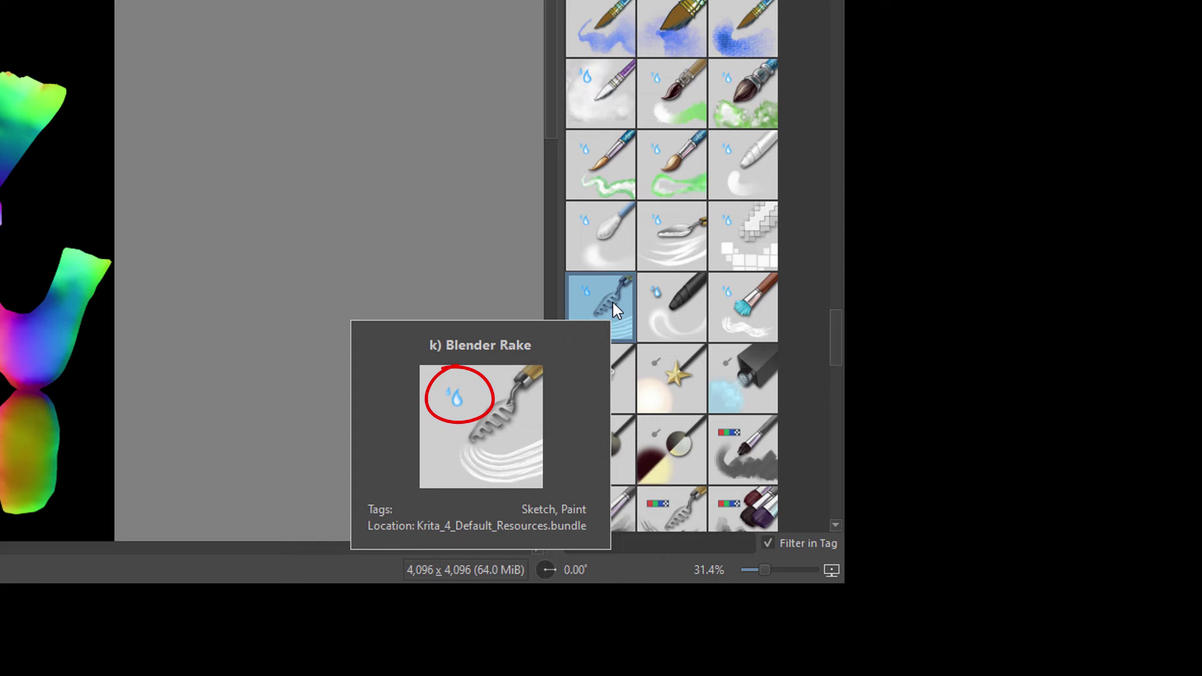
left_click(691, 240)
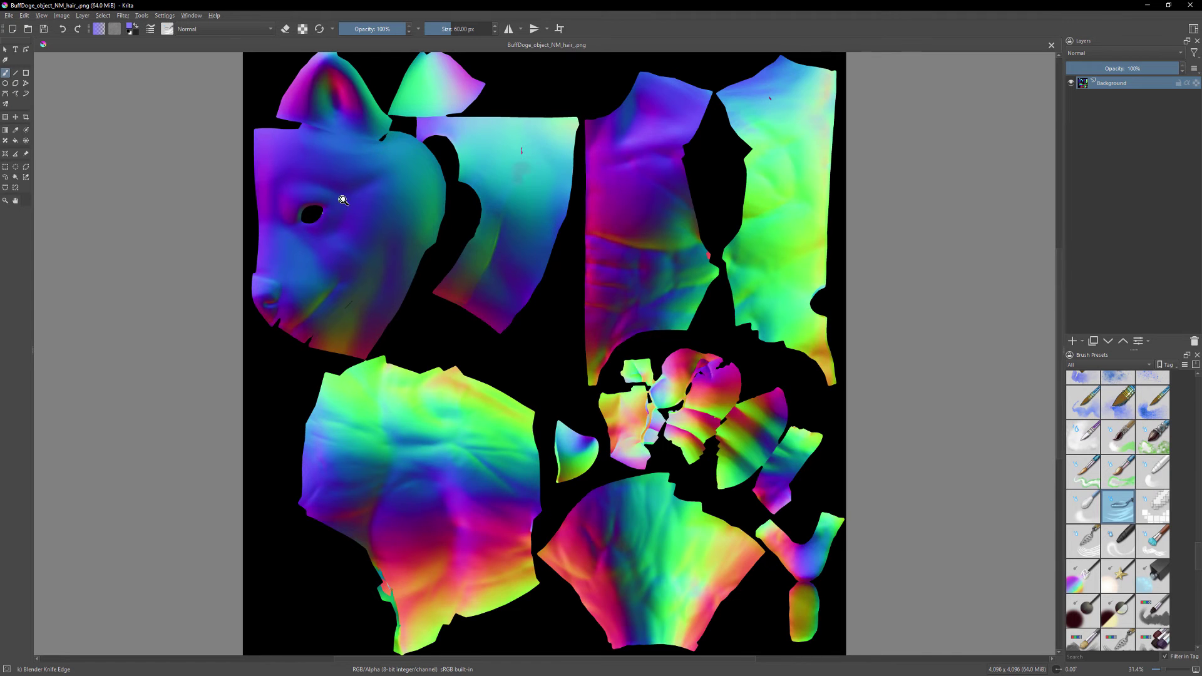
left_click_drag(343, 204, 344, 144, "ctrl")
Smudge a first fur stroke near the eye, then lash-like strands above it.
scroll(307, 218, "up", 2)
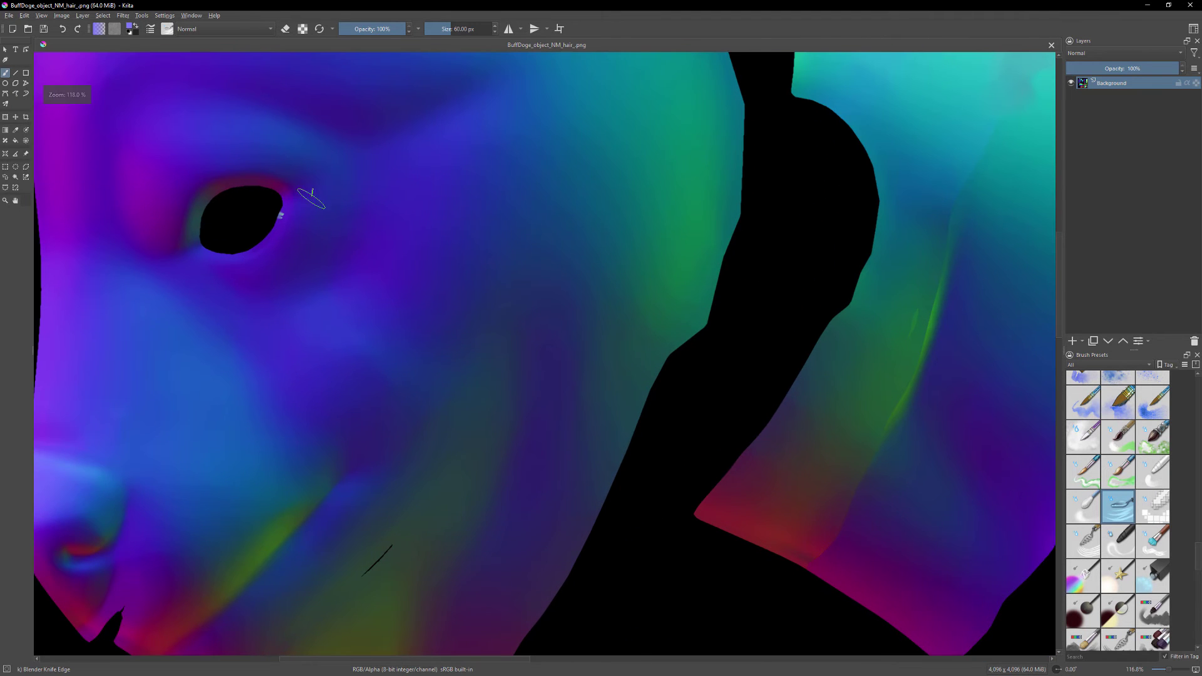
mouse_move(322, 210)
left_mouse_down()
mouse_move(391, 219)
mouse_move(346, 197)
mouse_move(412, 191)
mouse_move(341, 225)
mouse_move(384, 262)
mouse_move(315, 242)
mouse_move(363, 295)
mouse_move(300, 263)
mouse_move(323, 304)
mouse_move(288, 313)
mouse_move(257, 292)
mouse_move(241, 306)
left_mouse_up()
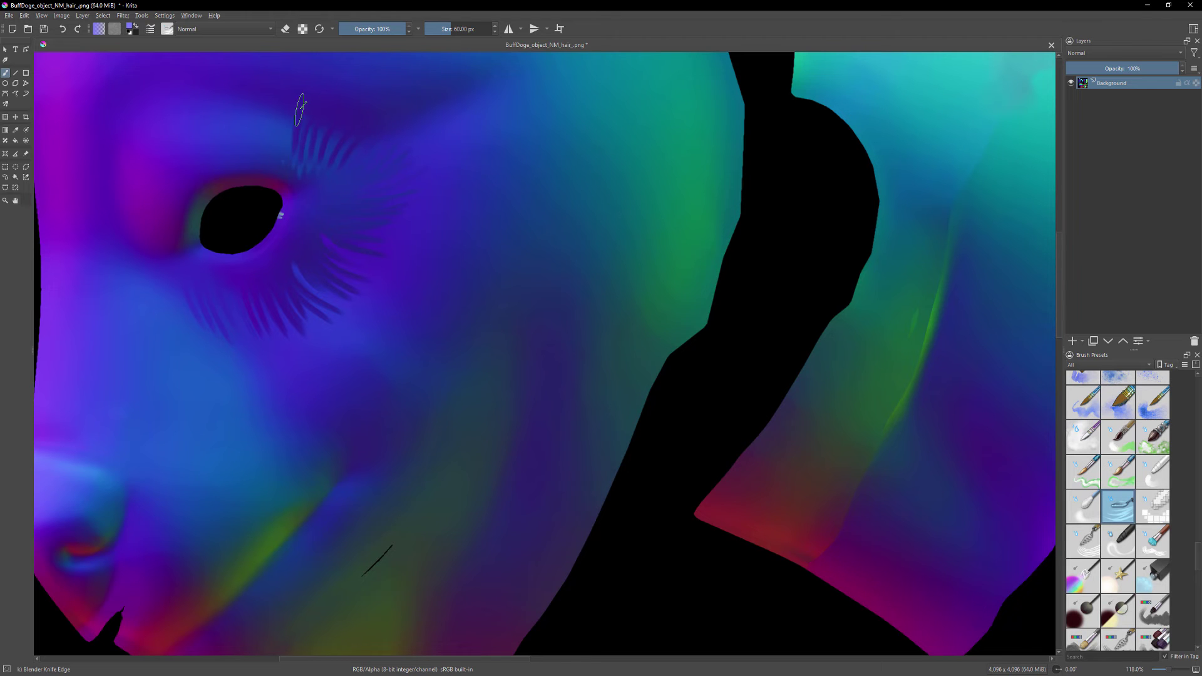
left_click_drag(290, 114, 286, 172)
left_click_drag(275, 111, 269, 174)
left_click_drag(262, 106, 255, 183)
left_click_drag(230, 106, 242, 176)
Smudge fur strands fanning left of the eye and darker strands below it.
left_click_drag(206, 100, 216, 182)
left_click_drag(211, 201, 172, 143)
left_click_drag(195, 197, 148, 164)
left_click_drag(187, 212, 145, 187)
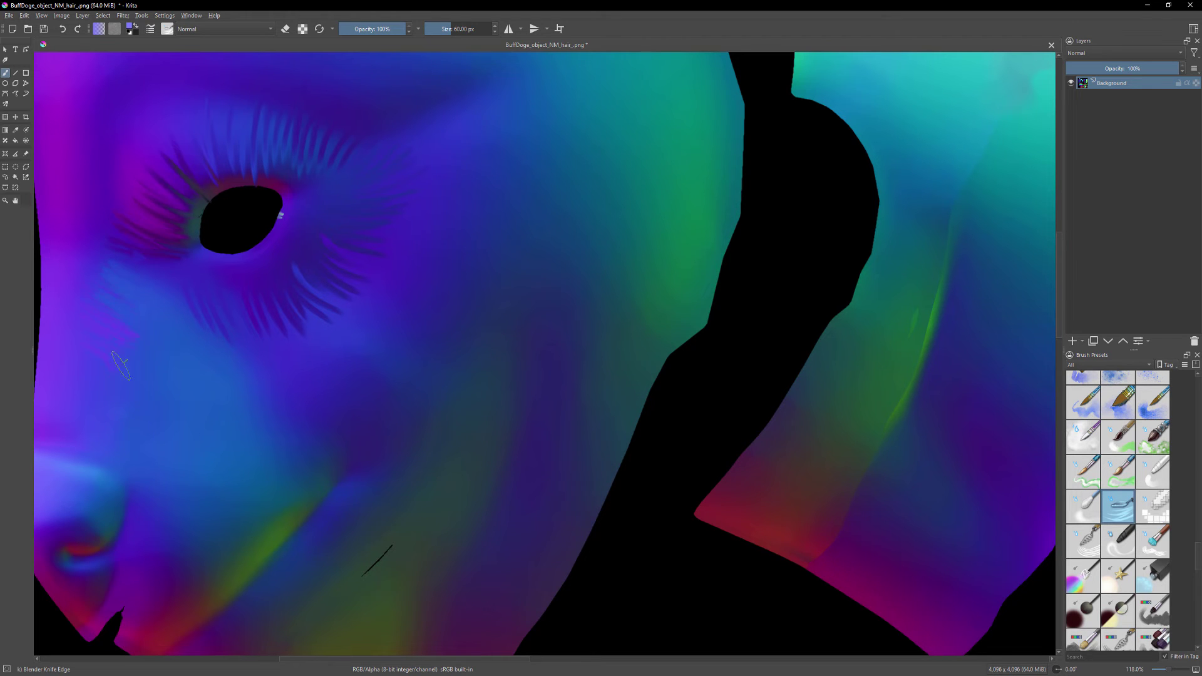
left_click_drag(257, 269, 213, 372)
left_click_drag(313, 275, 276, 357)
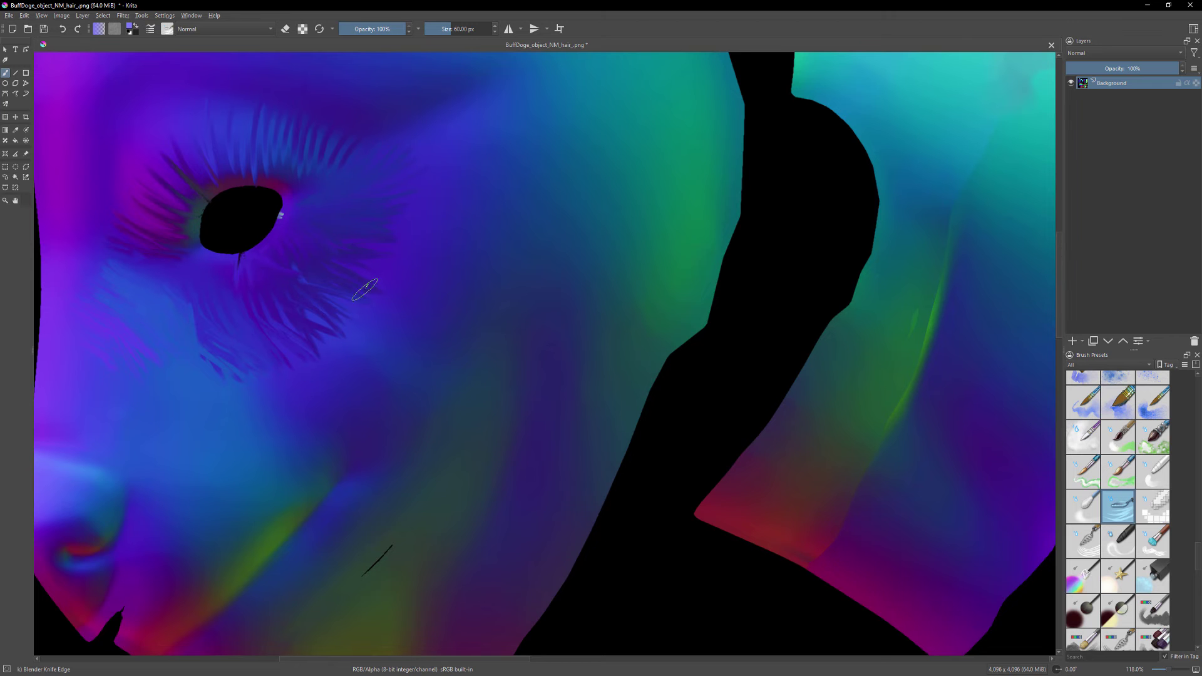
right_click(370, 274)
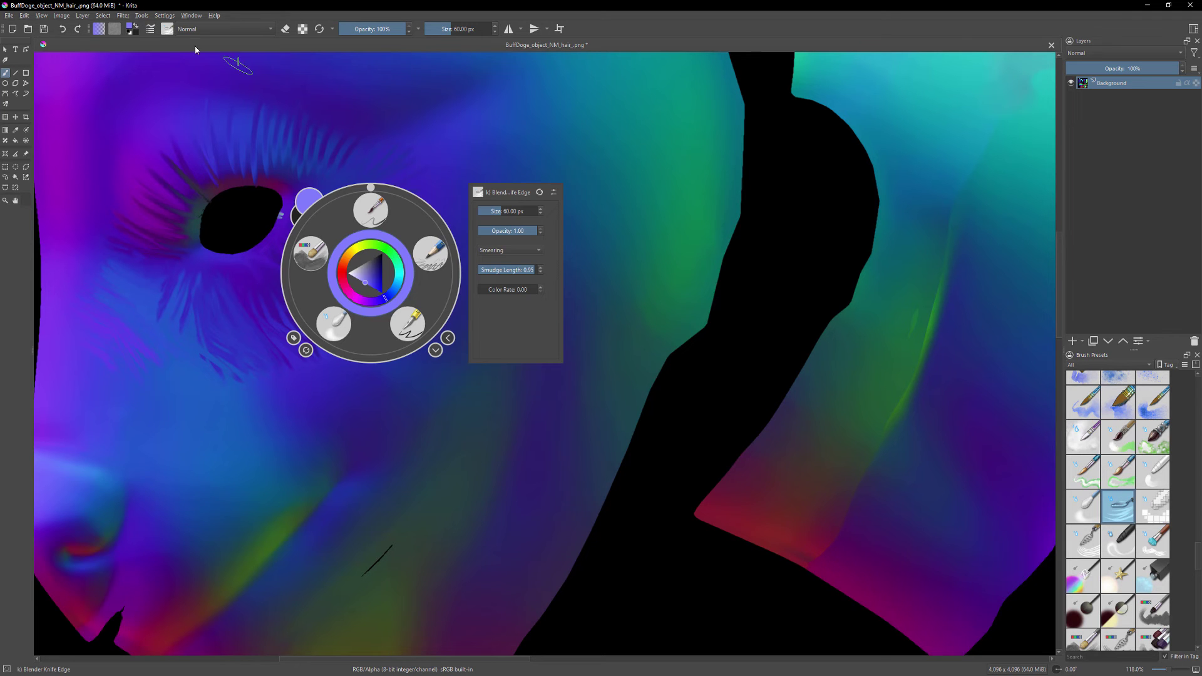
In the Brush Editor, try RGBA anim 01 and rock_scraped, then set the predefined Water Still tip.
left_click(151, 31)
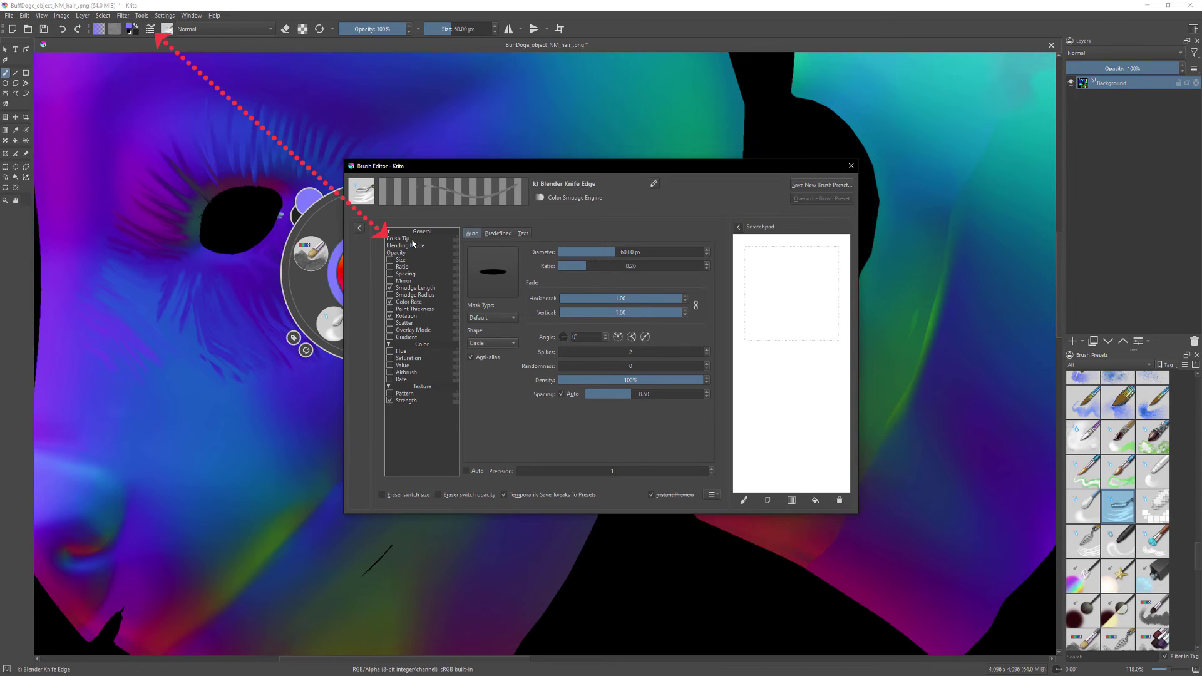
left_click(499, 234)
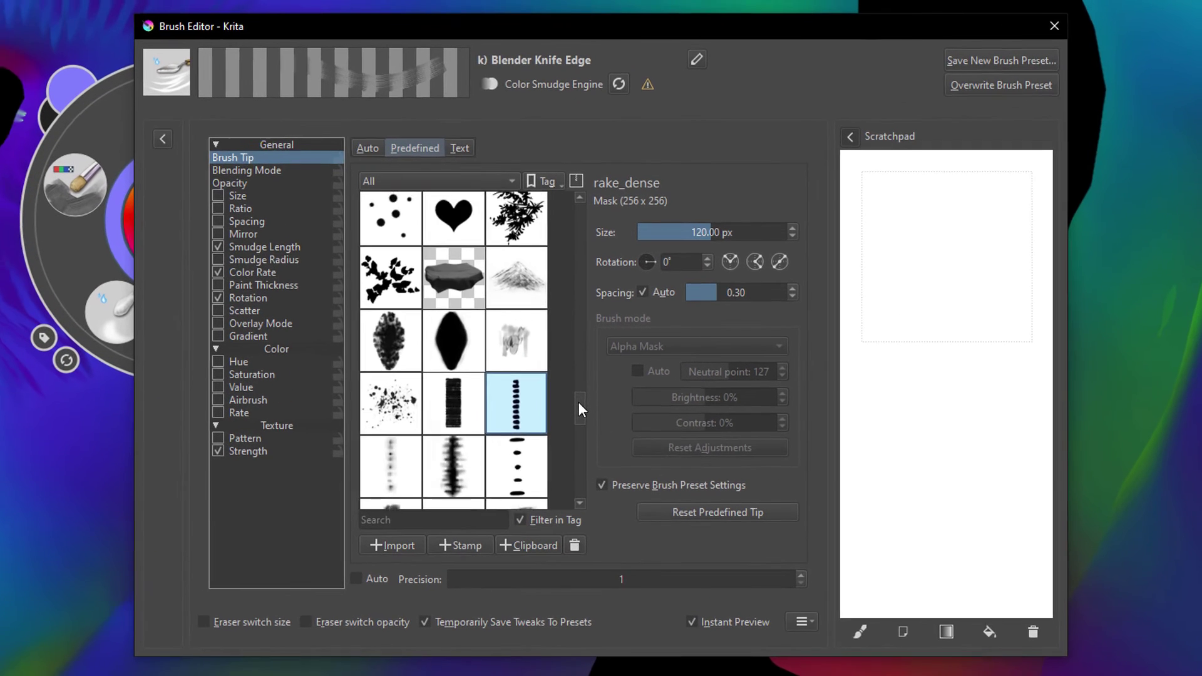
scroll(577, 367, "down", 2)
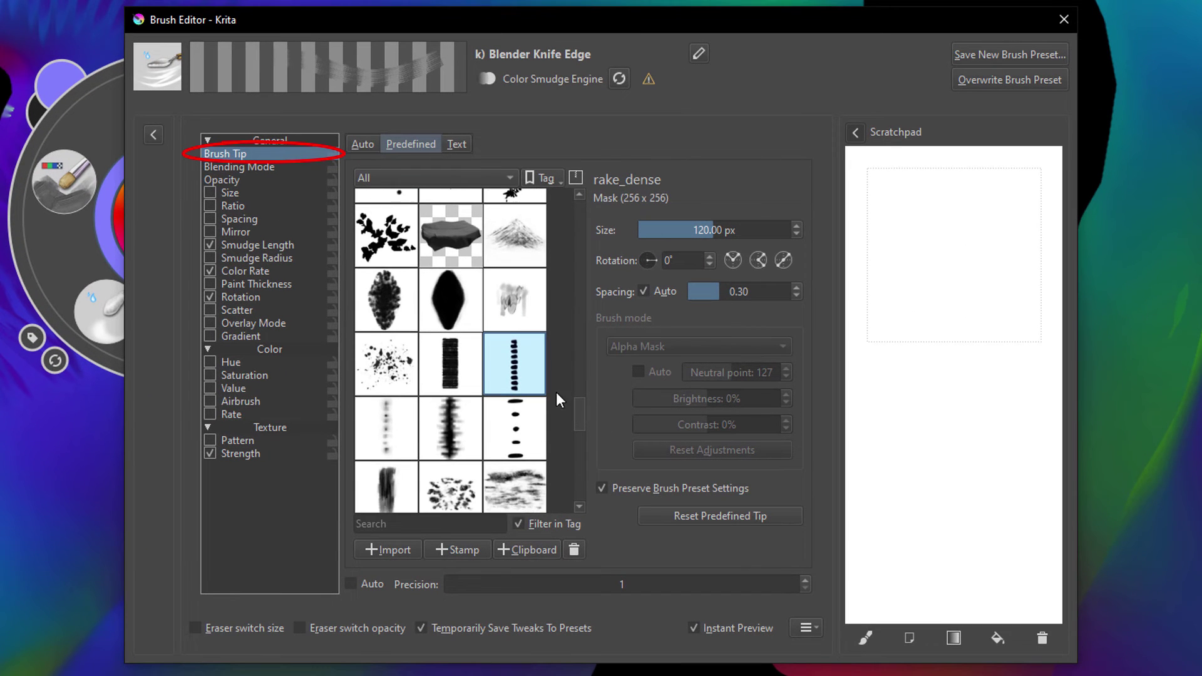
left_click_drag(578, 412, 576, 434)
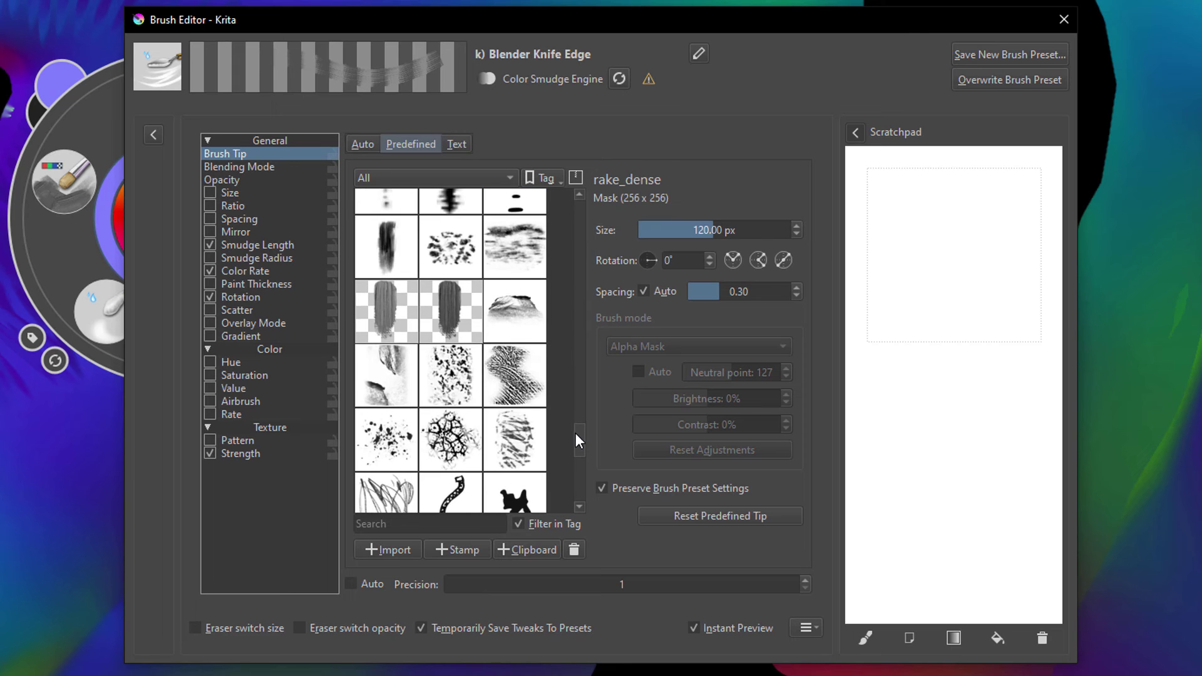
left_click(390, 317)
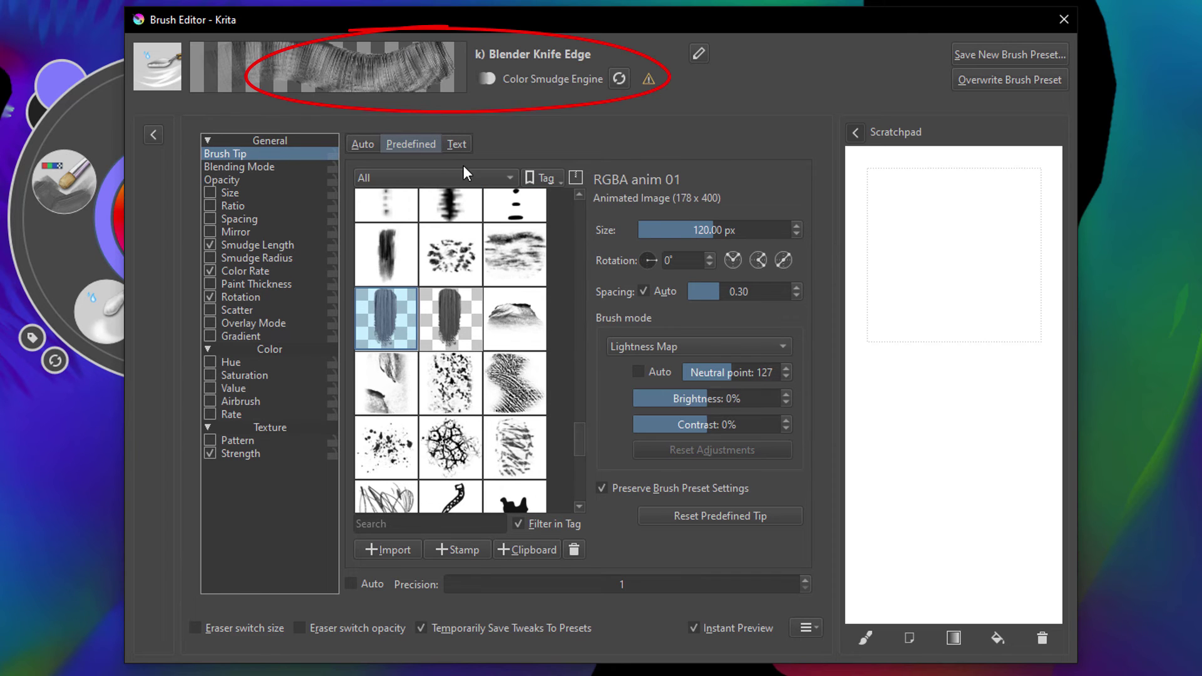
left_click_drag(576, 438, 580, 444)
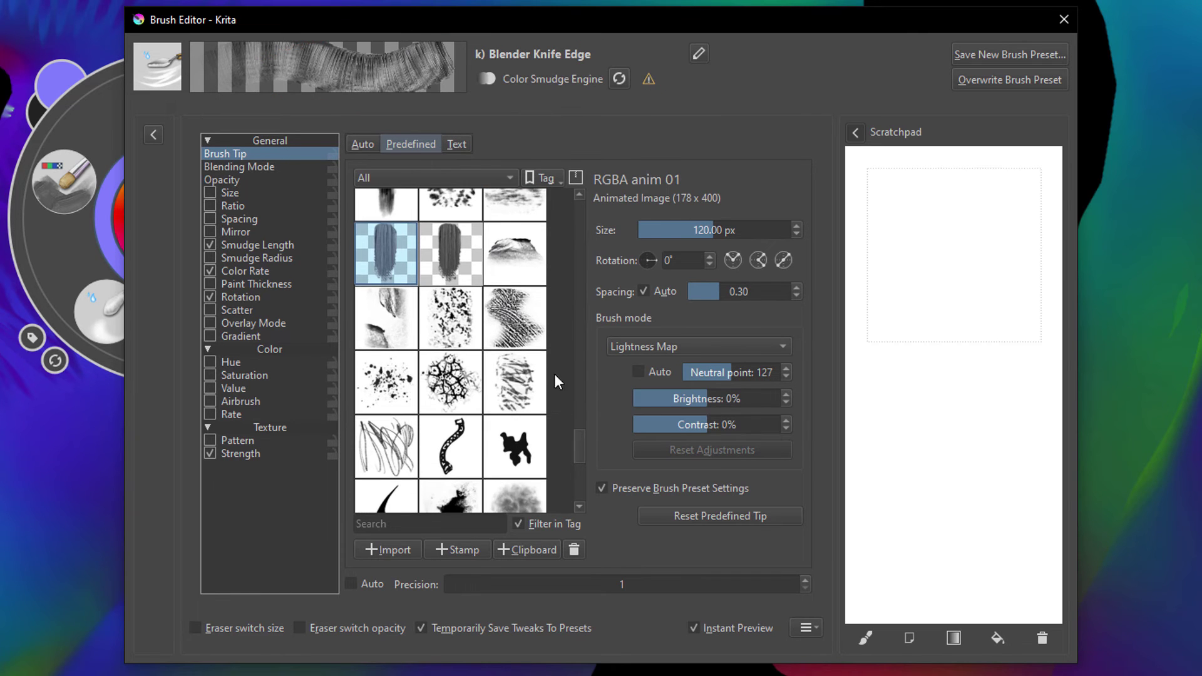
left_click(517, 288)
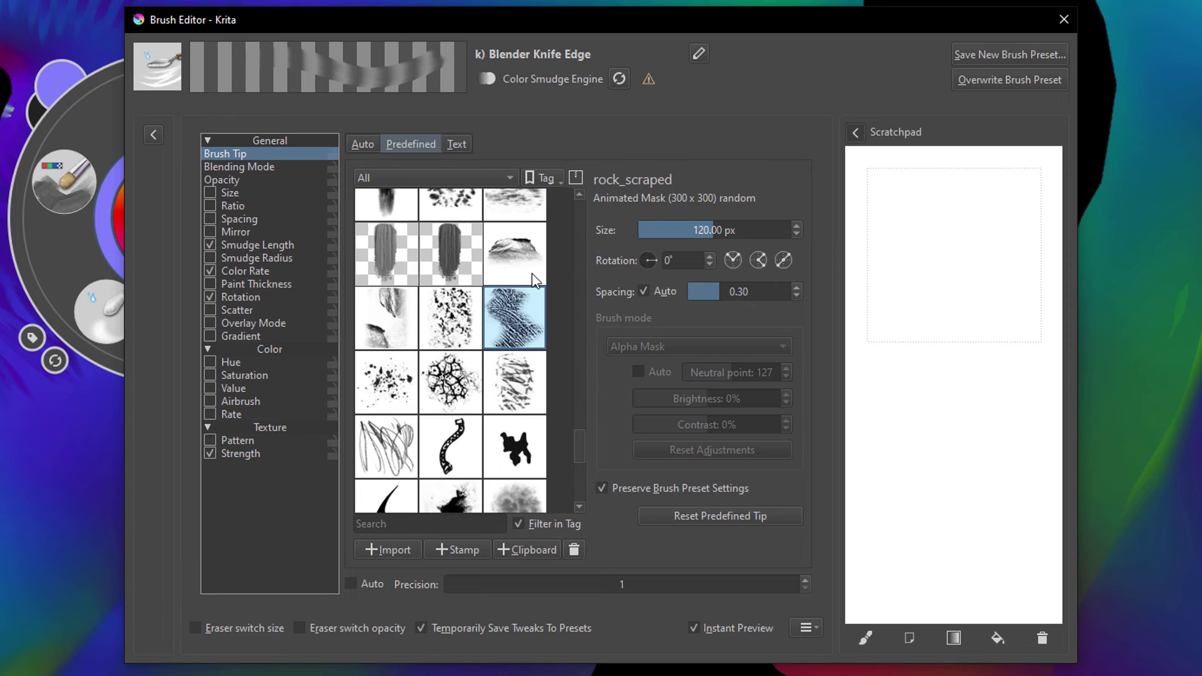
scroll(579, 445, "down", 3)
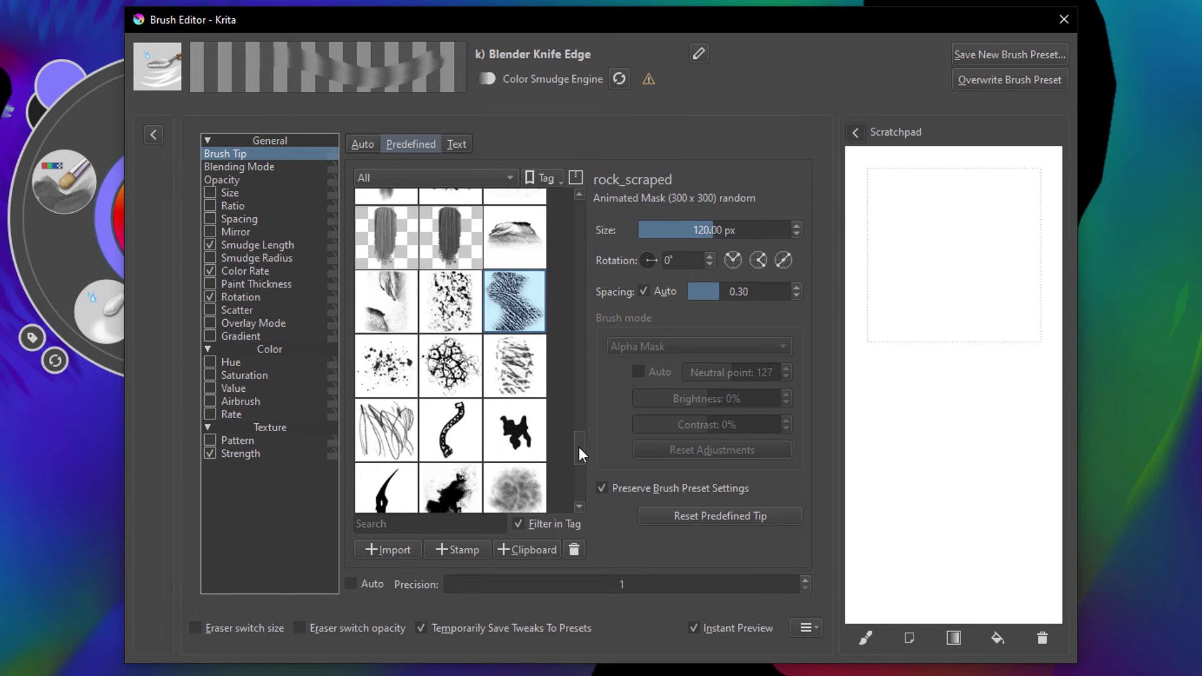
left_click_drag(582, 460, 583, 461)
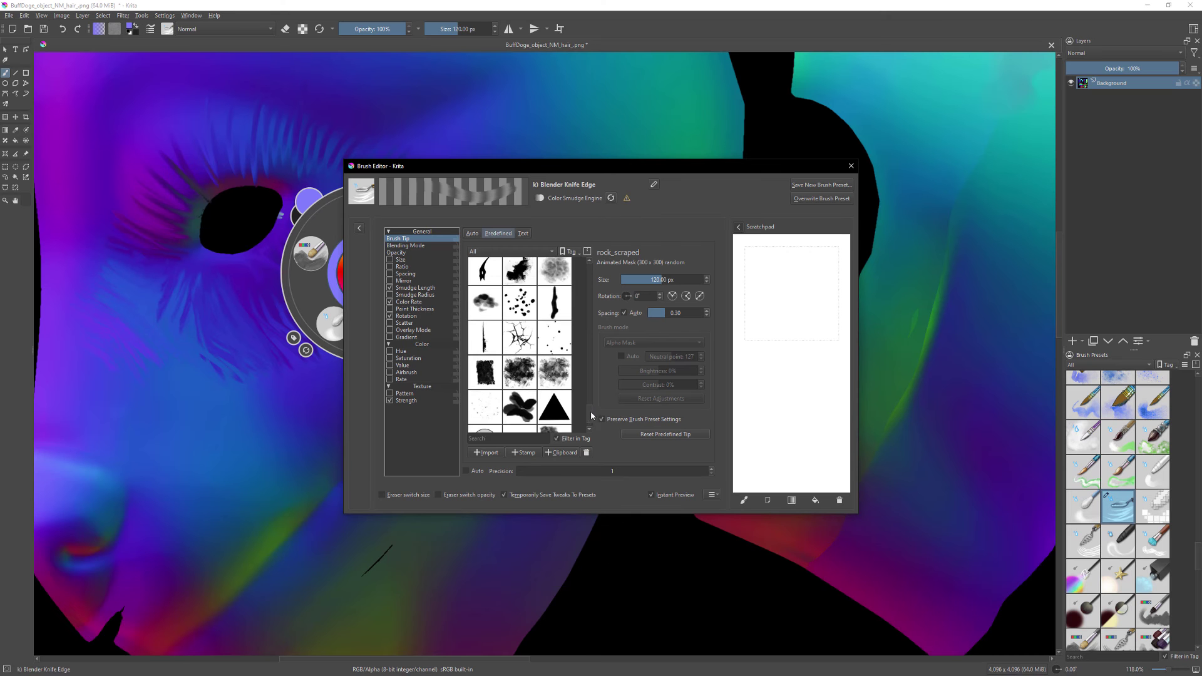
scroll(450, 476, "down", 3)
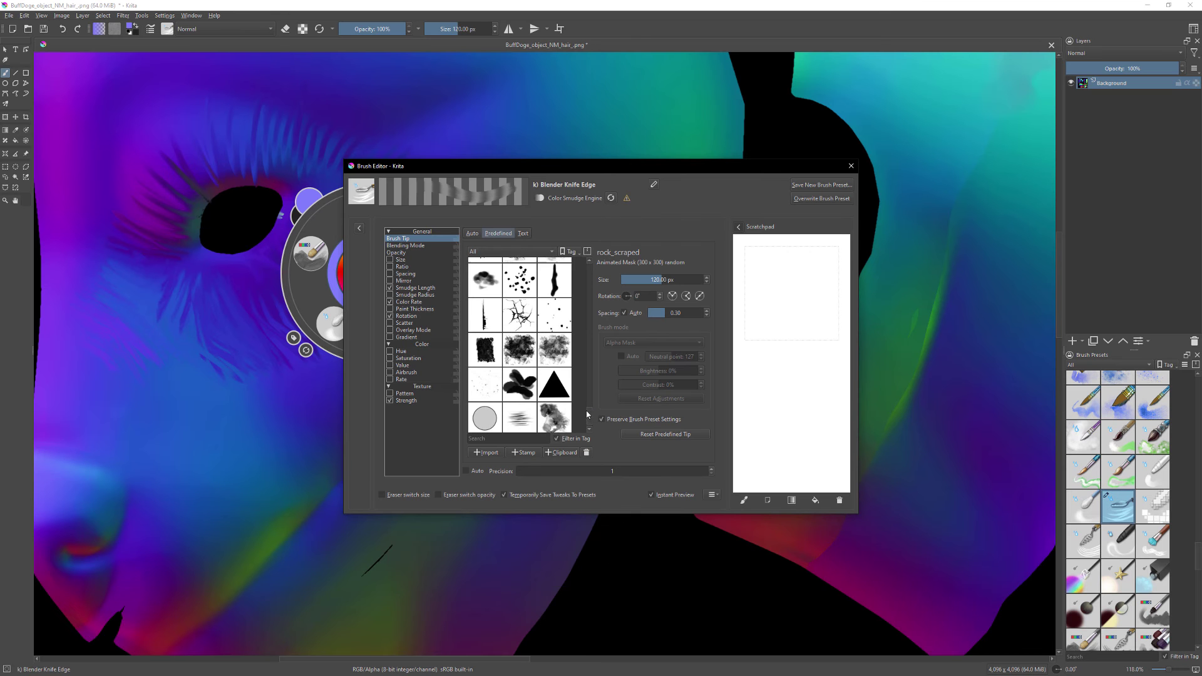
left_click(449, 498)
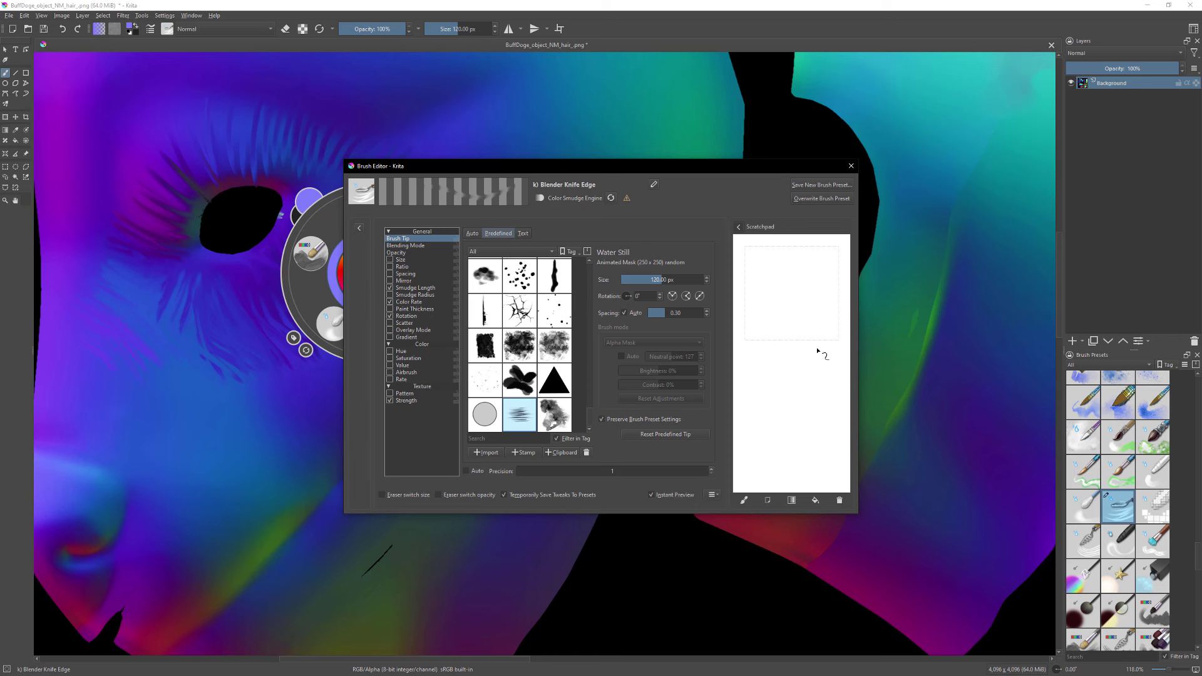
left_click(850, 166)
Shrink the brush to about 74 px and smear purple fur to the right of the nose.
left_click(304, 200)
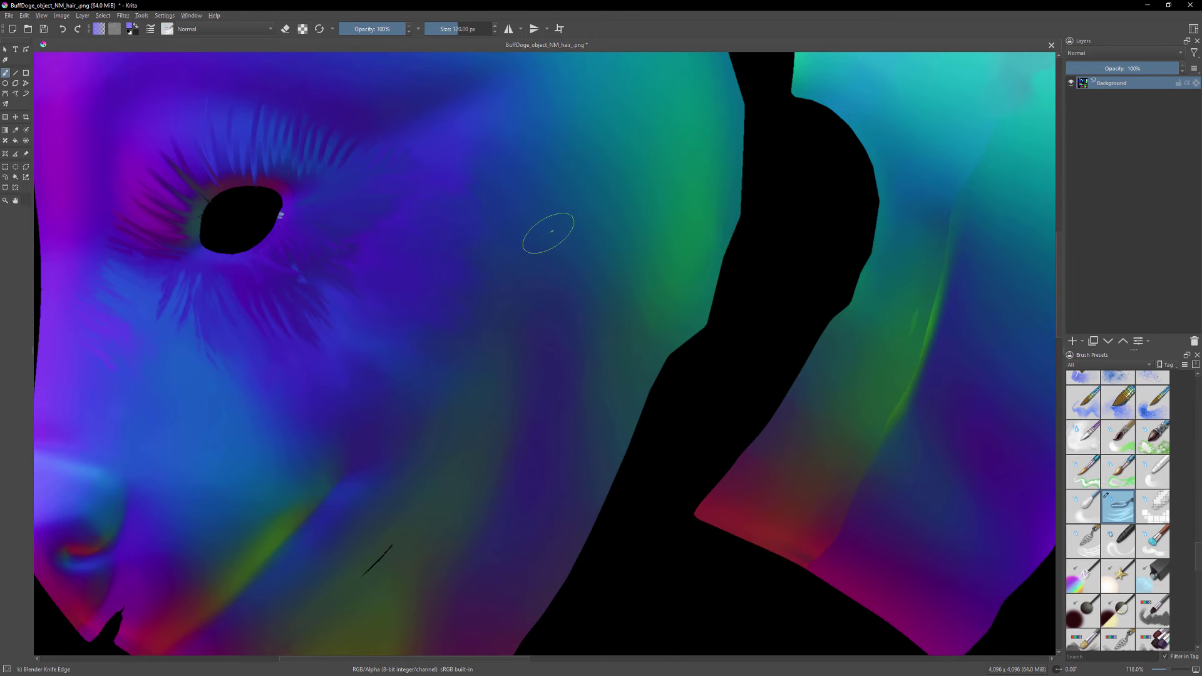
middle_click_drag(397, 125, 462, 280)
middle_click_drag(191, 499, 287, 349)
middle_click_drag(322, 489, 375, 312)
mouse_move(382, 395)
left_mouse_down("shift")
mouse_move(357, 395)
mouse_move(432, 400)
left_mouse_up("shift")
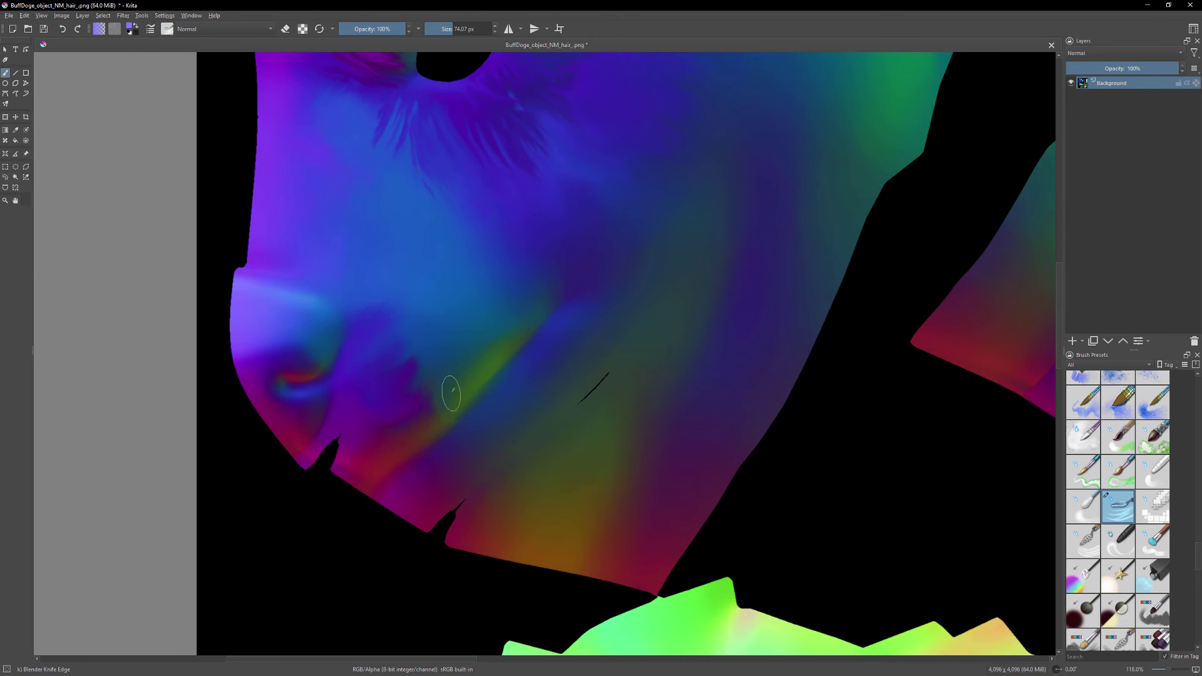
Smudge jagged fur strokes across the cheek of the normal map.
middle_click_drag(658, 209, 617, 211)
middle_click_drag(369, 499, 357, 457)
middle_click_drag(578, 256, 466, 442)
left_click_drag(466, 442, 402, 496)
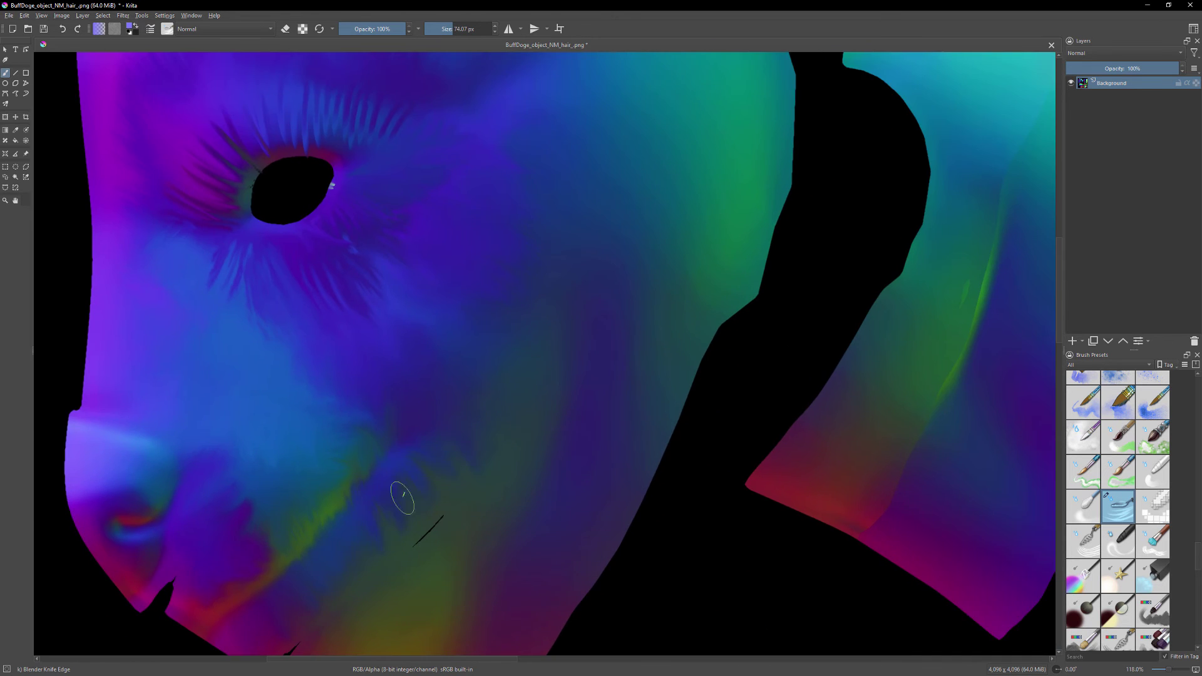
left_click_drag(638, 361, 649, 288)
middle_click_drag(598, 142, 604, 298)
scroll(364, 280, "up", 3)
middle_click_drag(297, 495, 318, 223)
scroll(317, 223, "up", 2)
Briefly try the blur brush, then return to the Knife Edge brush on the lower cheek.
key("slash")
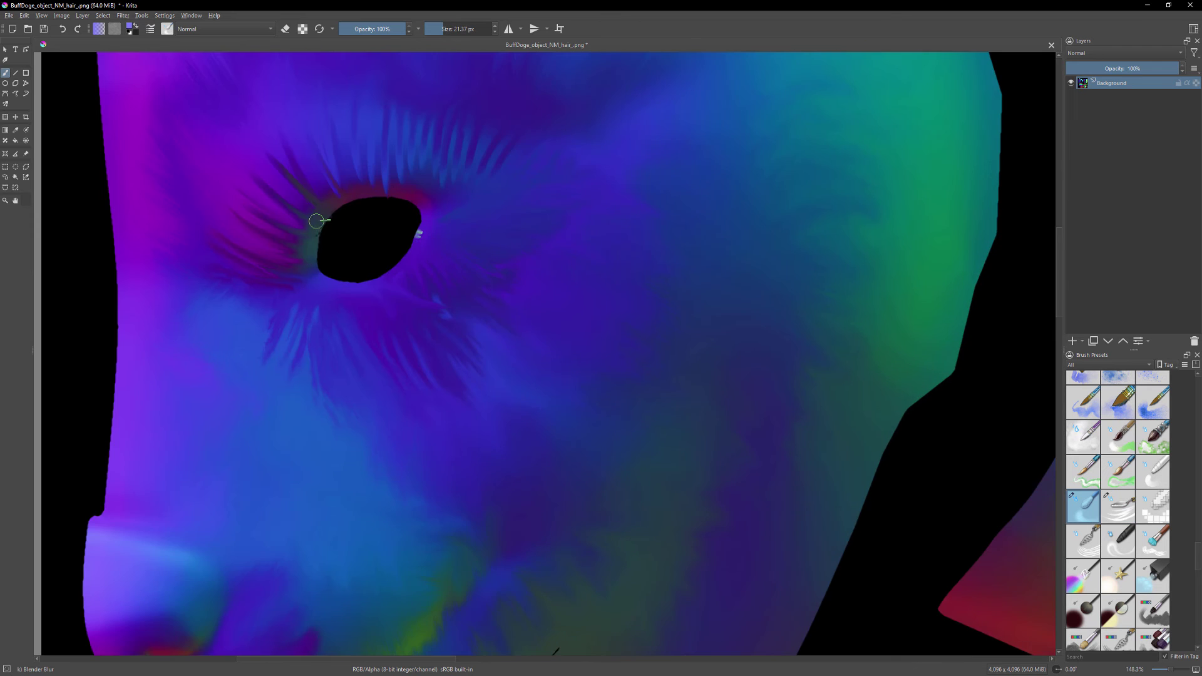
scroll(396, 312, "down", 6)
middle_click_drag(555, 424, 577, 336)
scroll(494, 408, "up", 8)
key("slash")
middle_click_drag(452, 583, 510, 439)
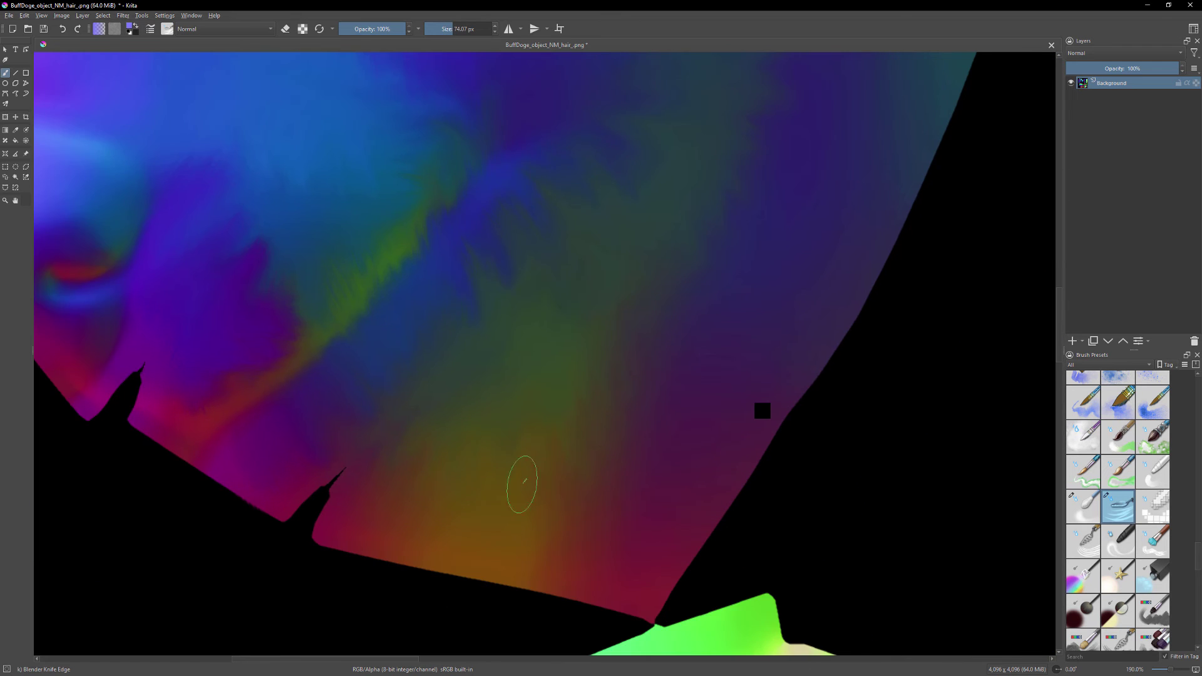
middle_click_drag(684, 298, 526, 449)
Paint a zigzag fur edge along the red ear region.
middle_click_drag(579, 281, 603, 434)
middle_click_drag(683, 220, 643, 363)
scroll(643, 363, "down", 4)
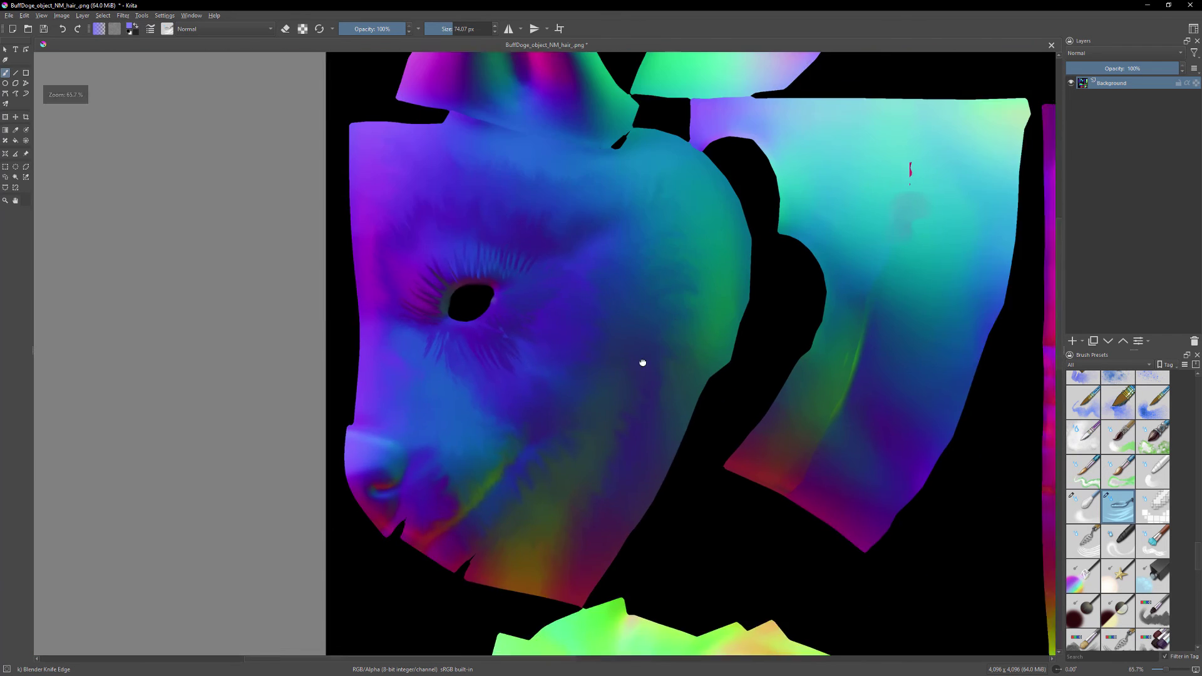
scroll(502, 172, "up", 4, "ctrl")
scroll(362, 276, "up", 4)
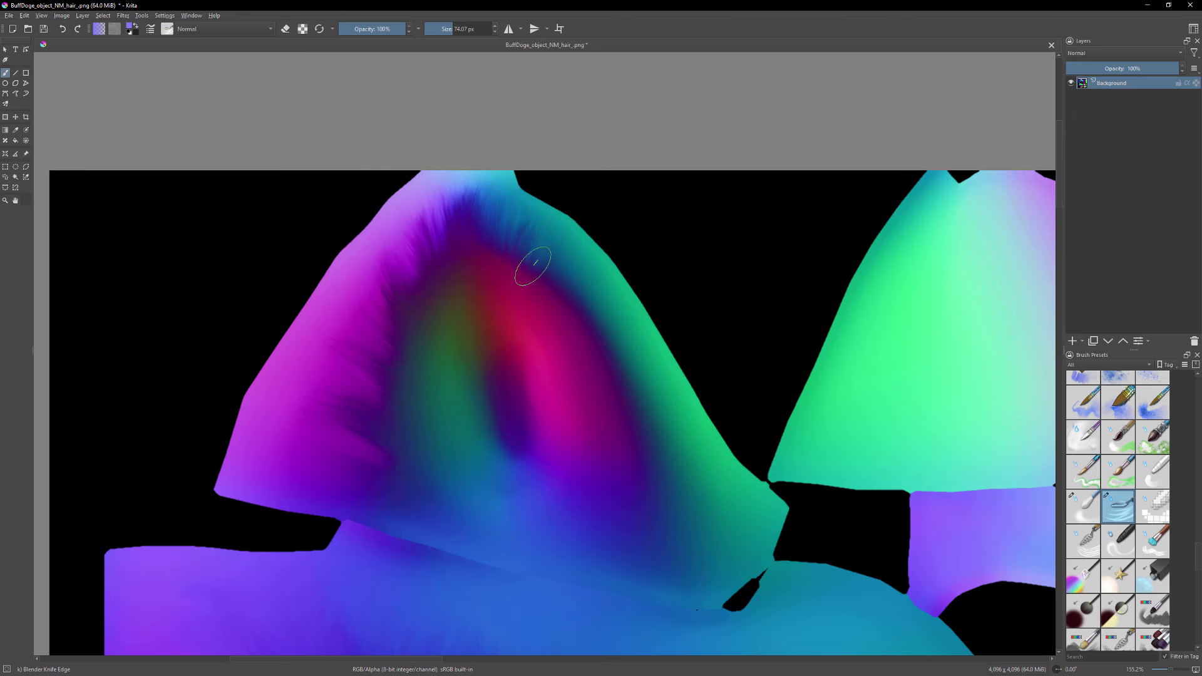
mouse_move(533, 263)
left_mouse_down()
mouse_move(617, 395)
mouse_move(600, 316)
left_mouse_up()
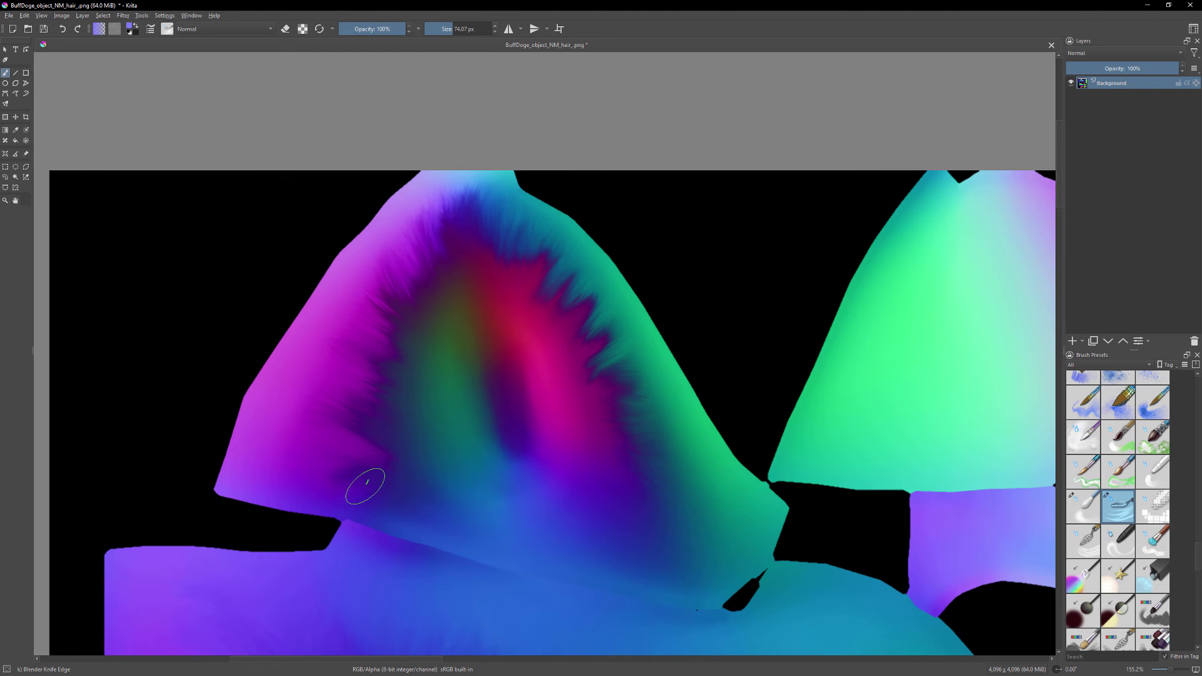
scroll(386, 410, "right", 6)
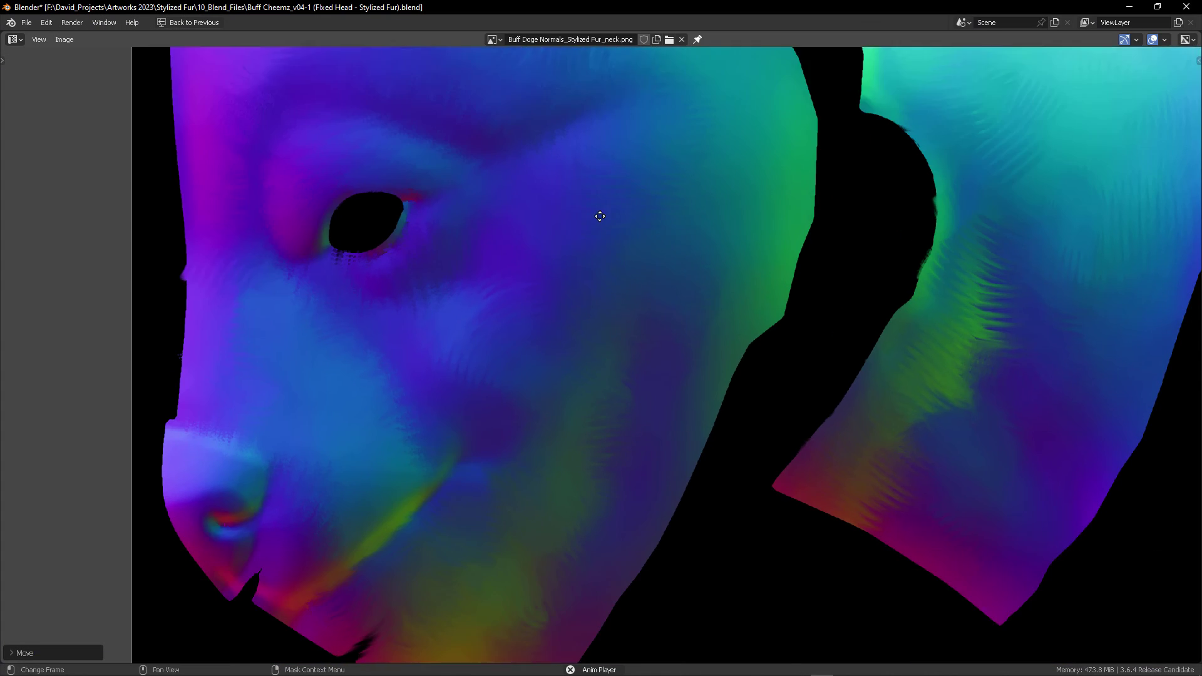
Pan across the fur-painted neck normal map to frame the face island.
middle_click_drag(599, 216, 593, 156)
middle_click_drag(699, 347, 338, 467)
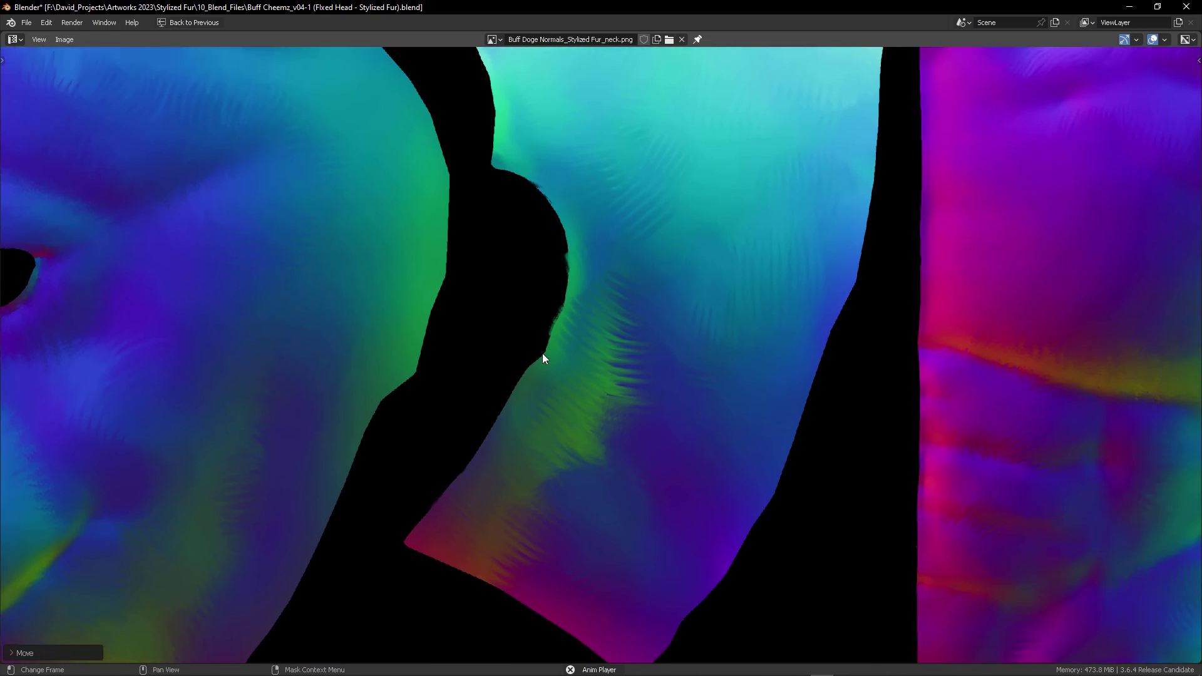
middle_click_drag(681, 264, 614, 438)
middle_click_drag(977, 494, 550, 310)
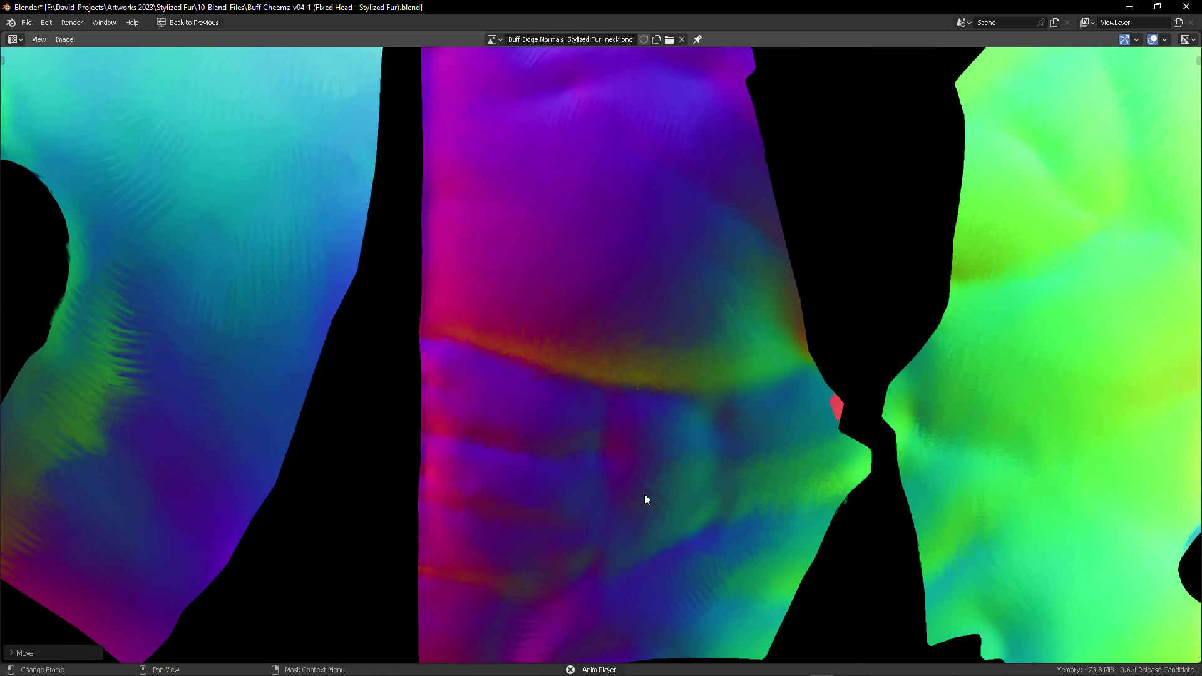
scroll(644, 494, "down", 2)
middle_click_drag(644, 494, 776, 206)
middle_click_drag(313, 557, 679, 362)
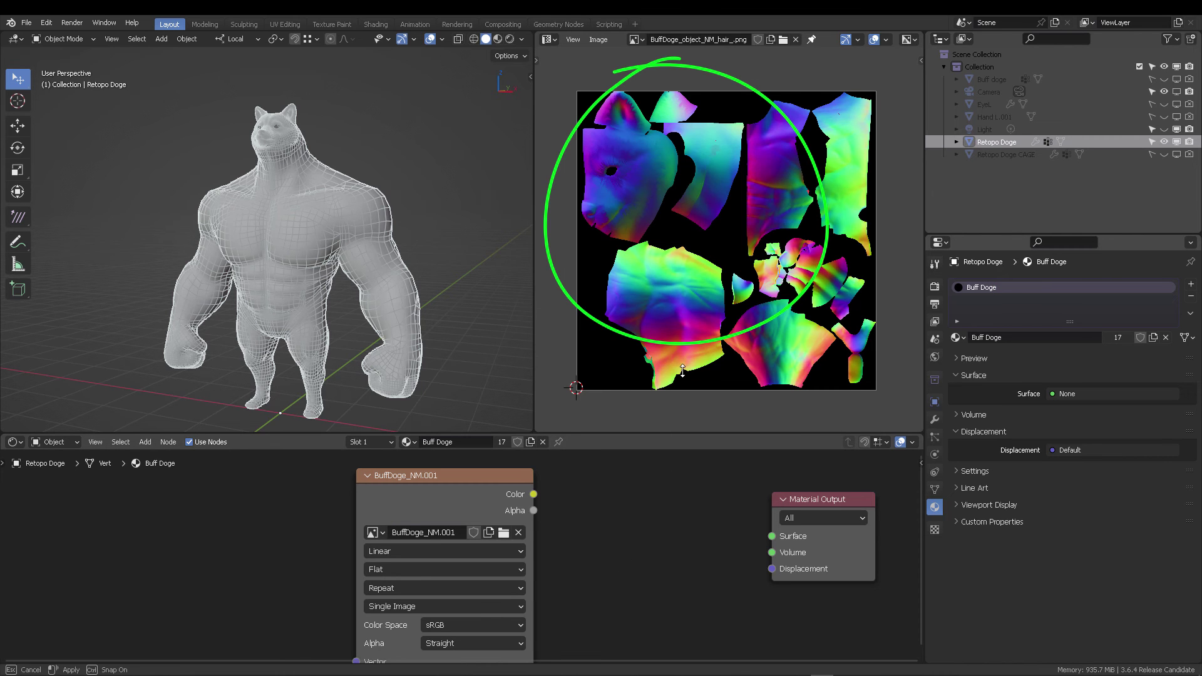
Enlarge the node area, shift the image node left, and set Normal Map to Object Space.
left_click_drag(667, 435, 652, 244)
left_click_drag(471, 392, 263, 419)
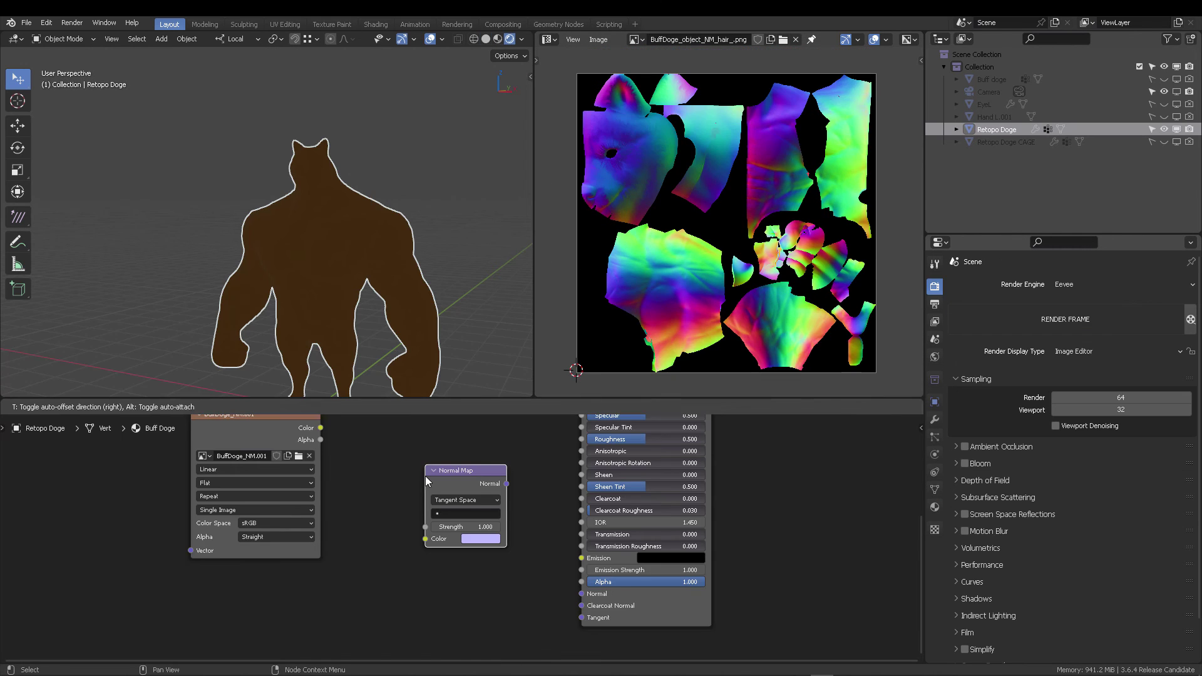
left_click(432, 493)
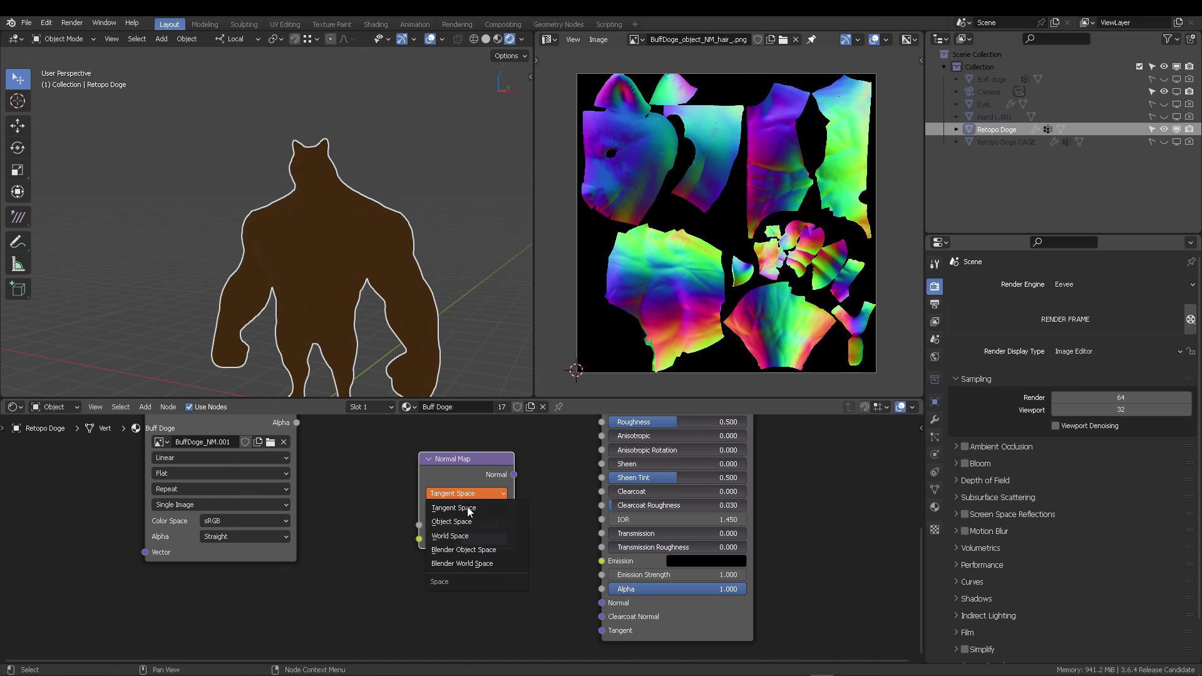
left_click(482, 520)
Link image Color to Normal Map Color, and Normal Map to the Principled BSDF Normal.
middle_click_drag(392, 545, 414, 576)
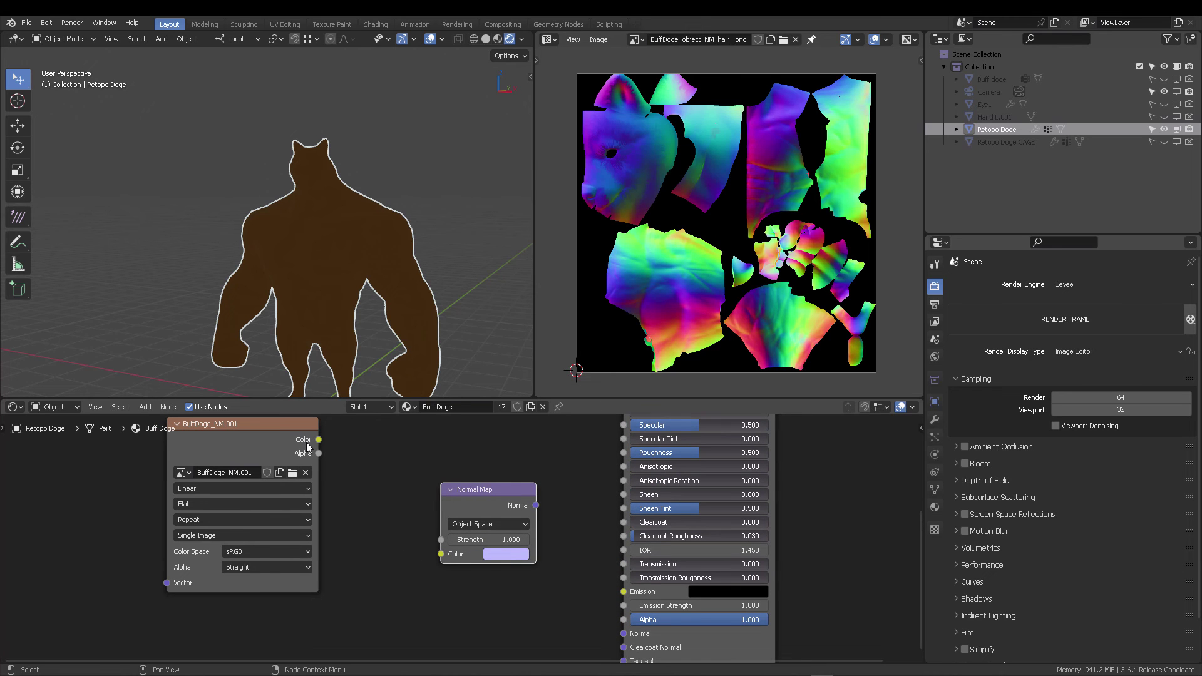
left_click_drag(306, 442, 352, 449)
left_click_drag(441, 551, 441, 553)
middle_click_drag(558, 532, 506, 493)
left_click_drag(486, 464, 572, 593)
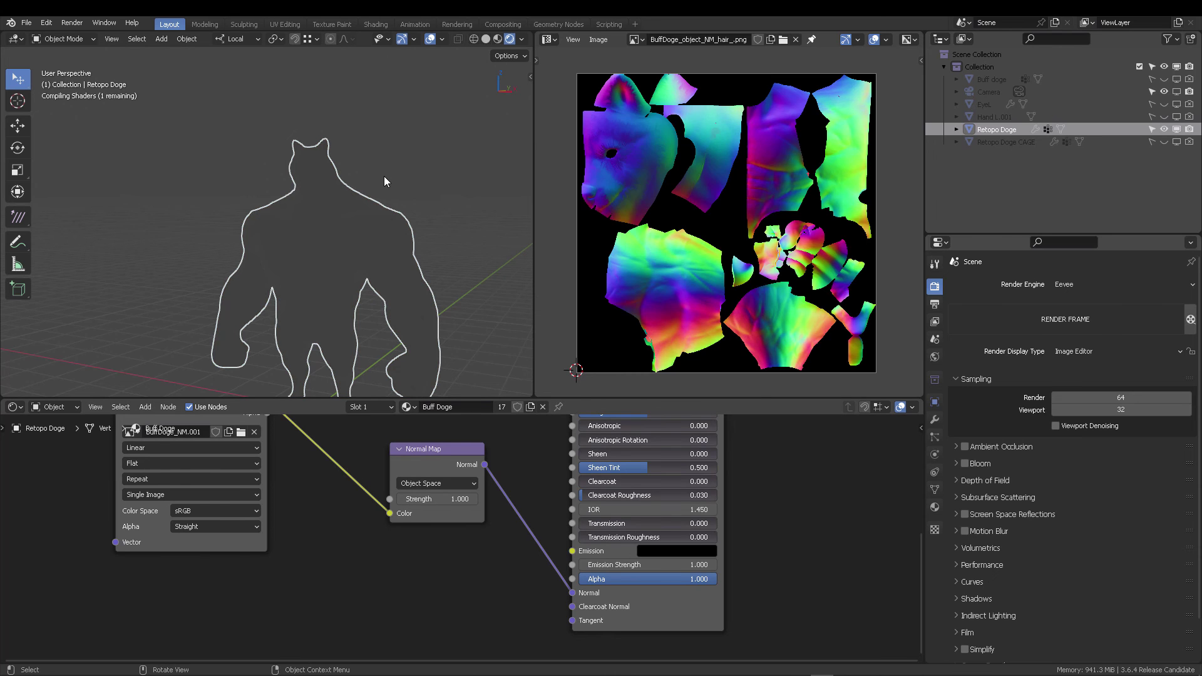
Add a Sun light and move it above and left of the dog.
key("alt+a")
key("shift+a")
mouse_move(409, 163)
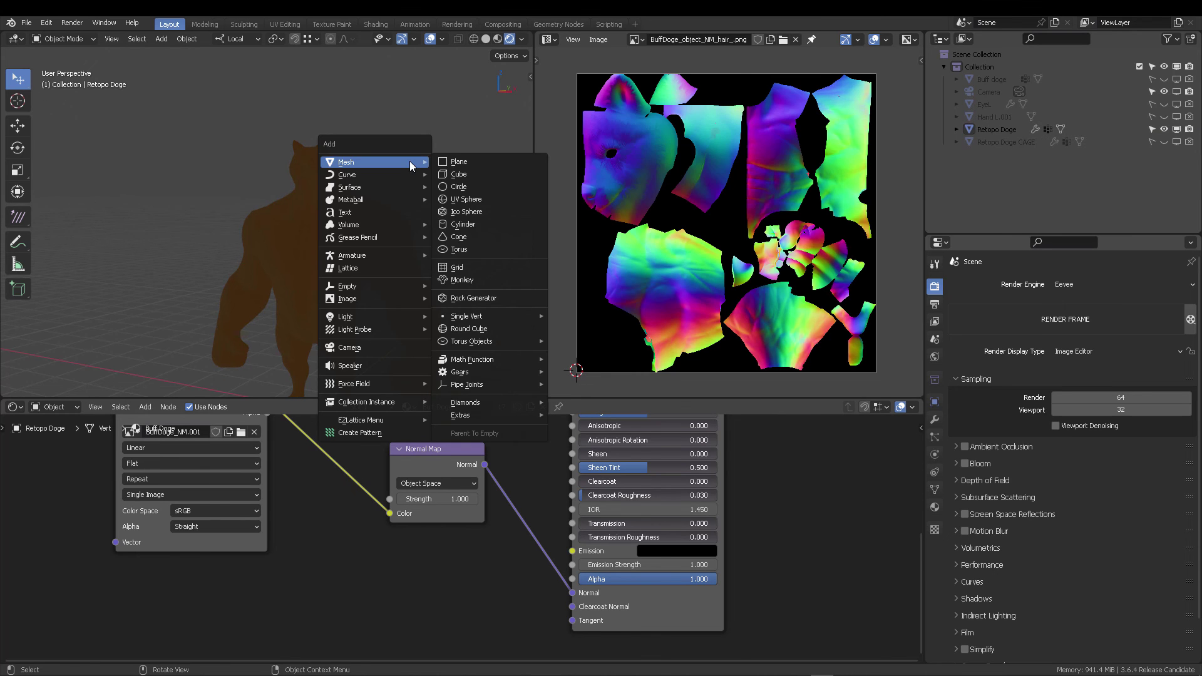
mouse_move(376, 316)
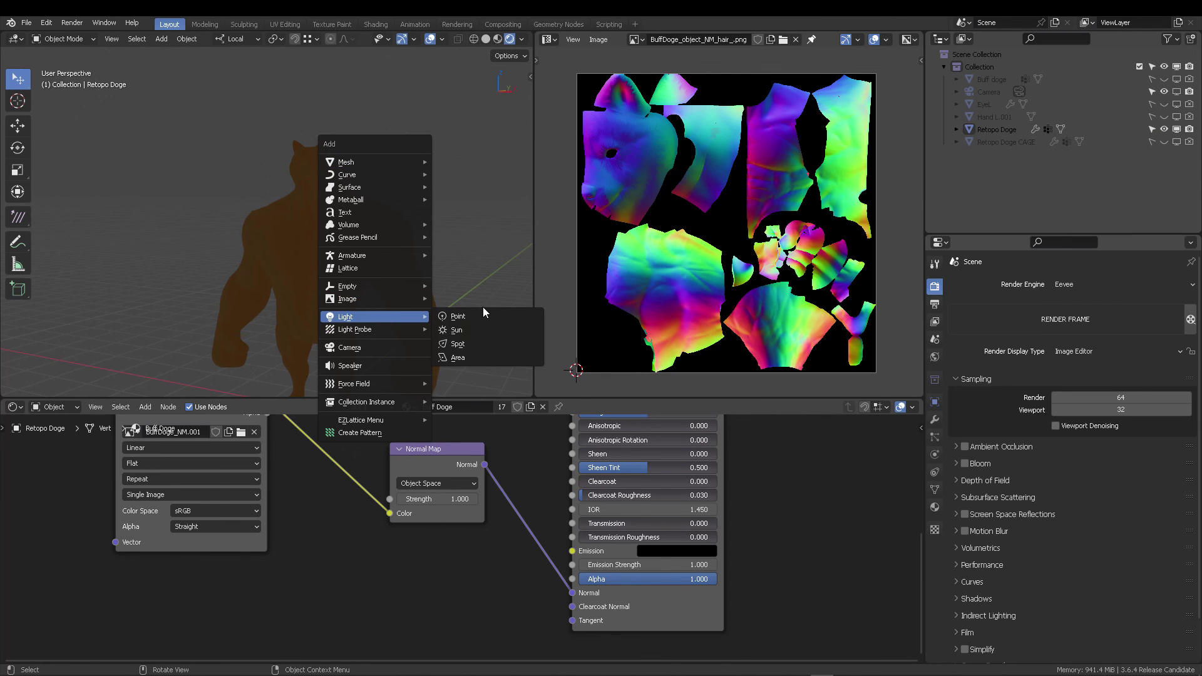
left_click(457, 330)
middle_click_drag(465, 330, 396, 243)
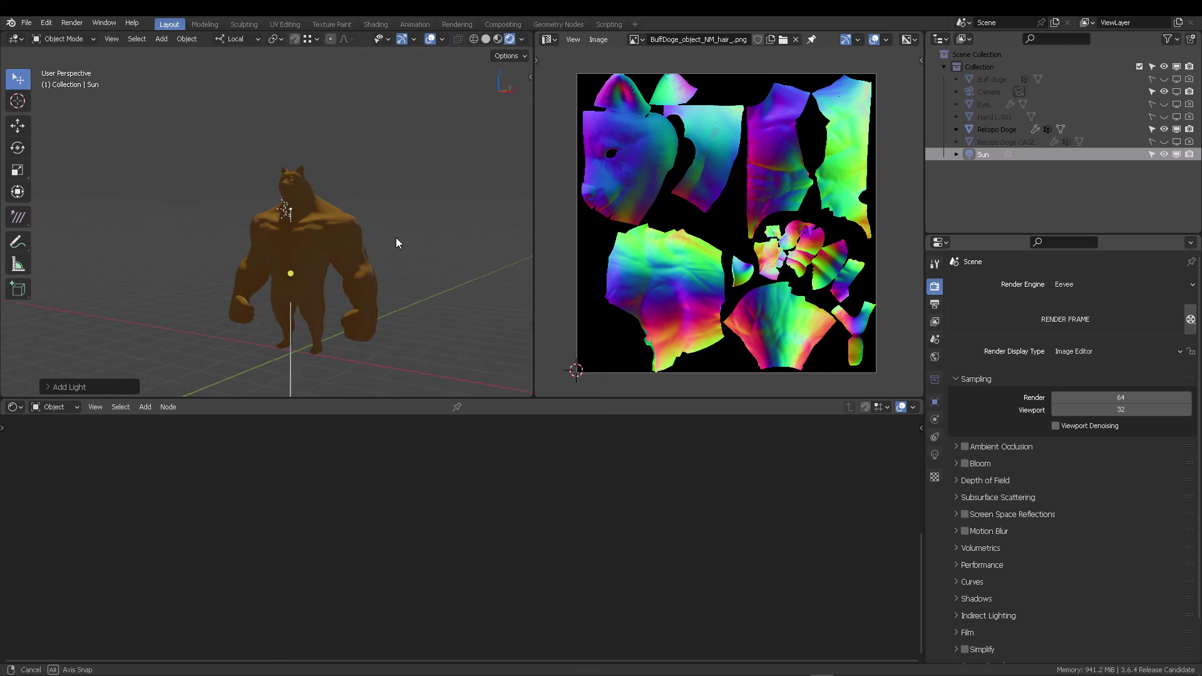
key("g")
left_click(316, 160)
middle_click_drag(316, 160, 218, 145)
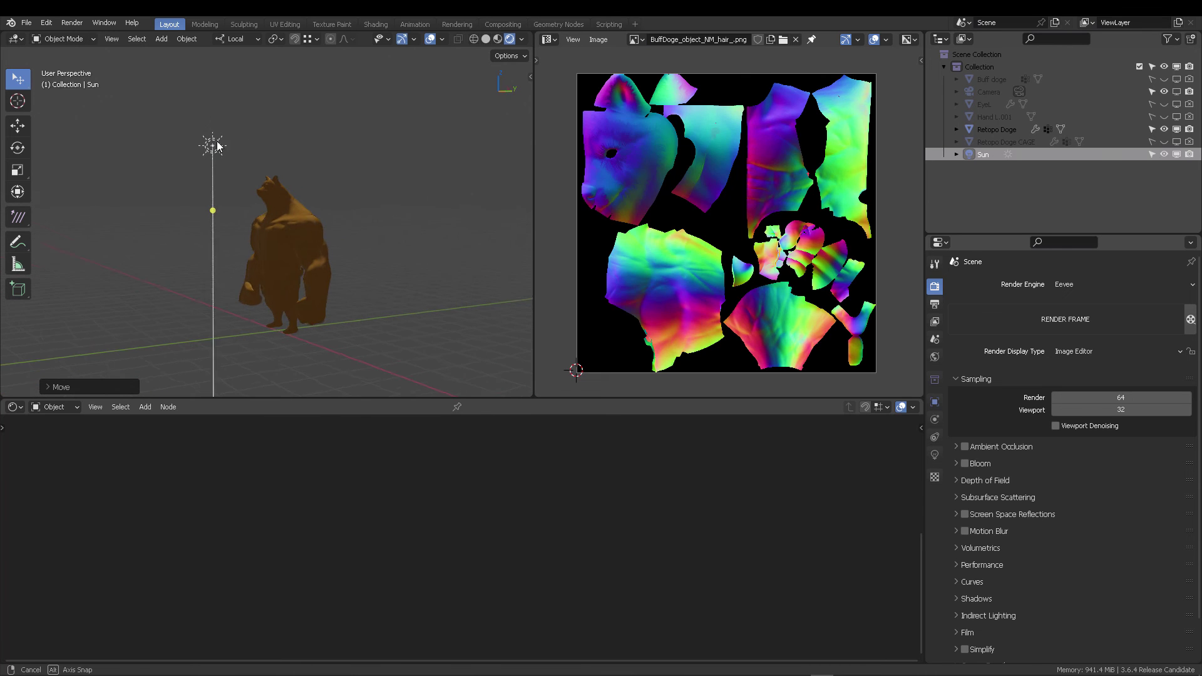
Rotate the sun, then lower and sharply raise the Normal Map strength.
key("r")
key("r")
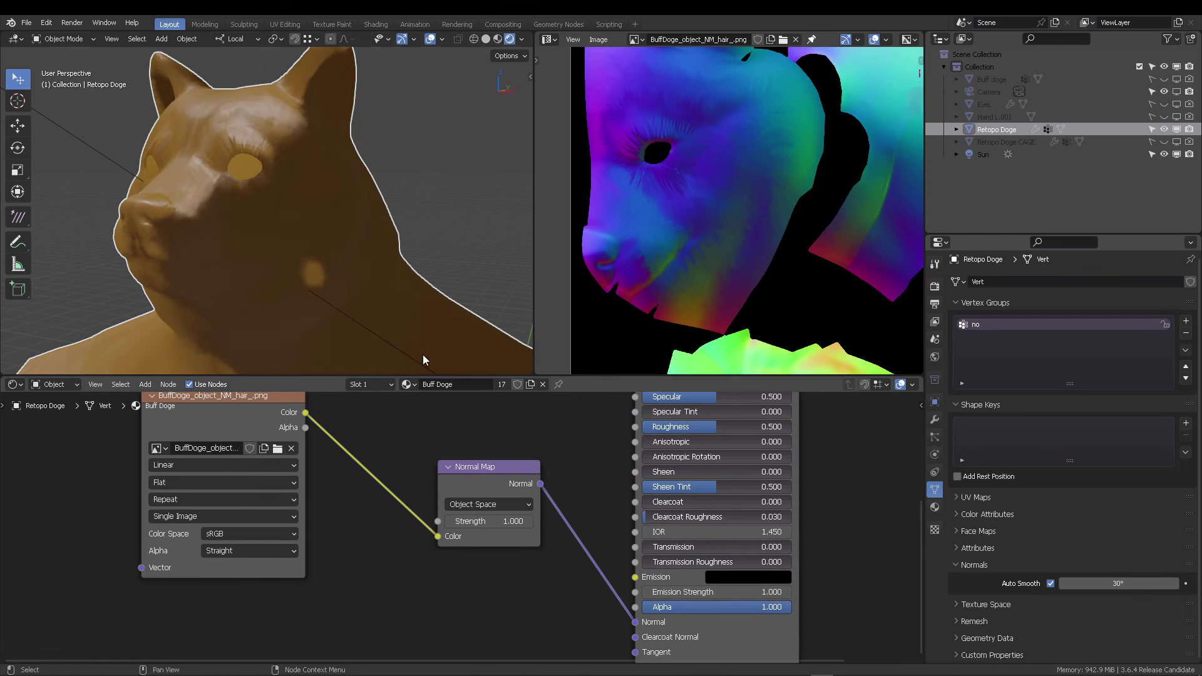
scroll(320, 196, "up", 5)
scroll(320, 196, "down", 3)
left_click_drag(499, 521, 463, 521, "shift")
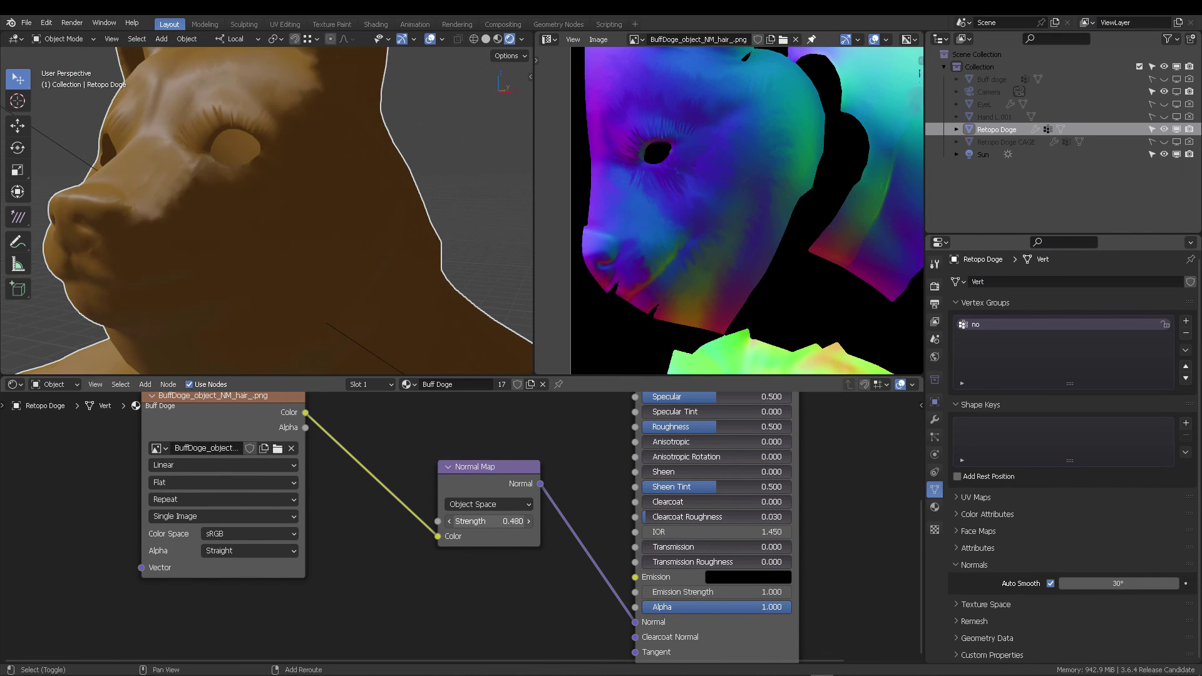
scroll(344, 185, "down", 5)
middle_click_drag(344, 185, 445, 182)
scroll(387, 179, "up", 3)
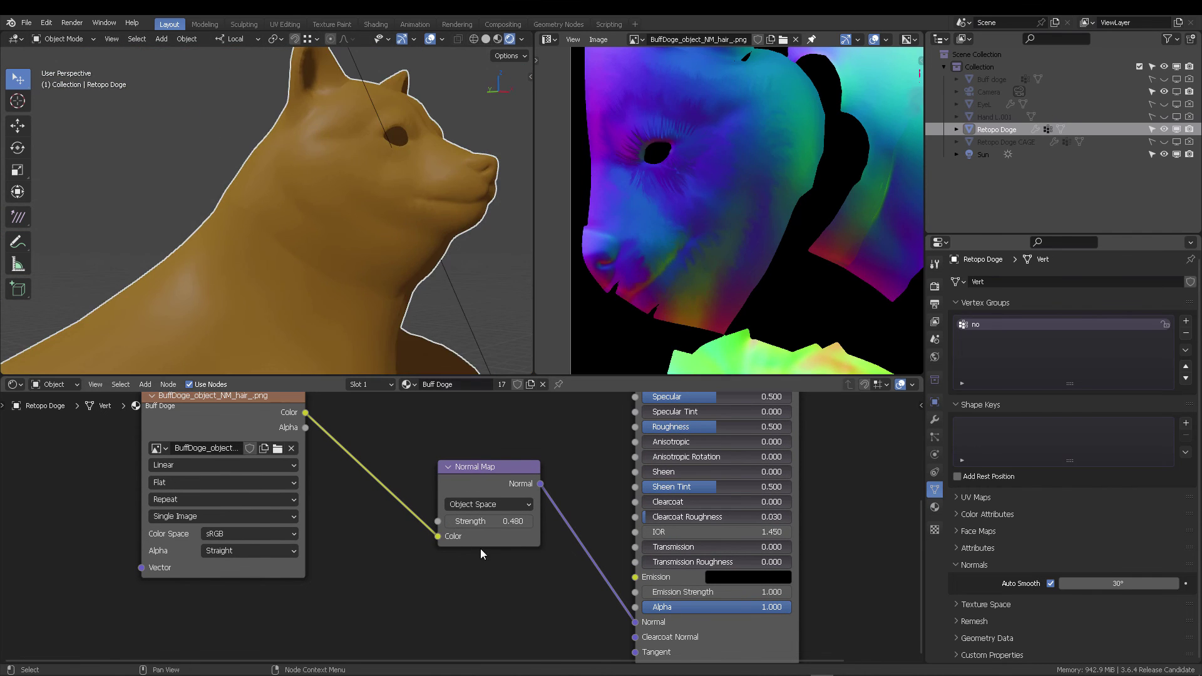
left_click_drag(487, 521, 582, 520)
Reselect the sun and rotate it to a new angle across the head.
mouse_move(381, 243)
middle_mouse_down()
mouse_move(310, 250)
mouse_move(398, 236)
mouse_move(352, 219)
mouse_move(383, 219)
middle_mouse_up()
scroll(310, 249, "up", 3)
scroll(398, 236, "down", 4)
left_click(251, 97)
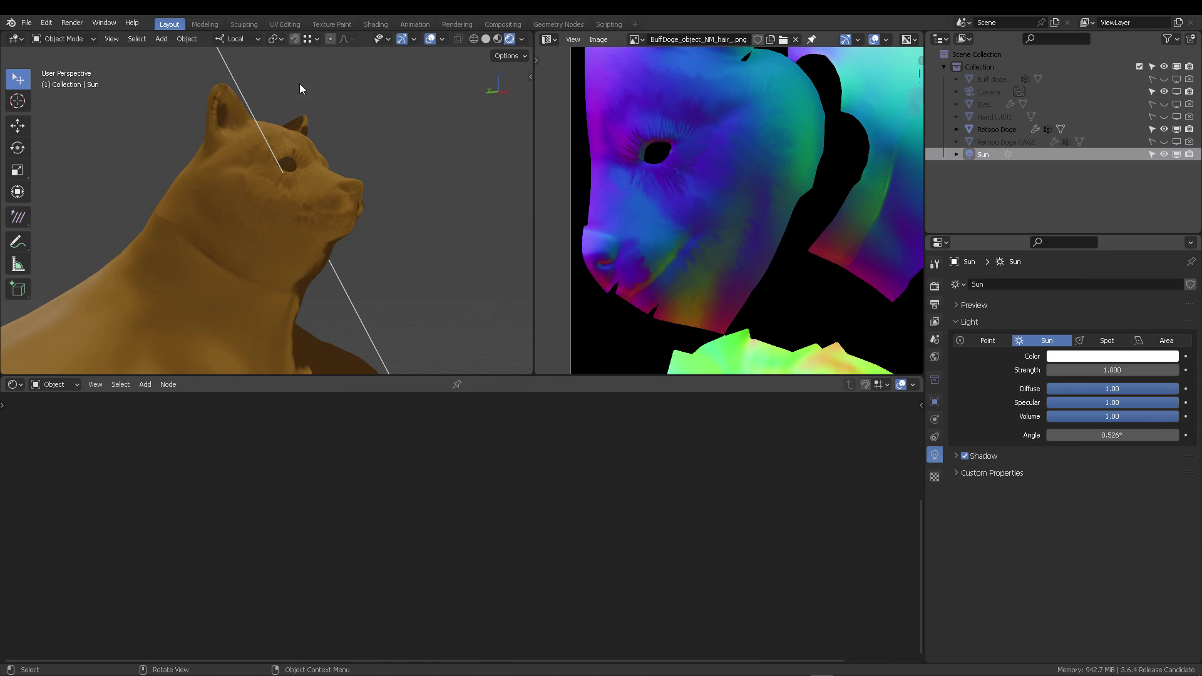
key("r")
key("r")
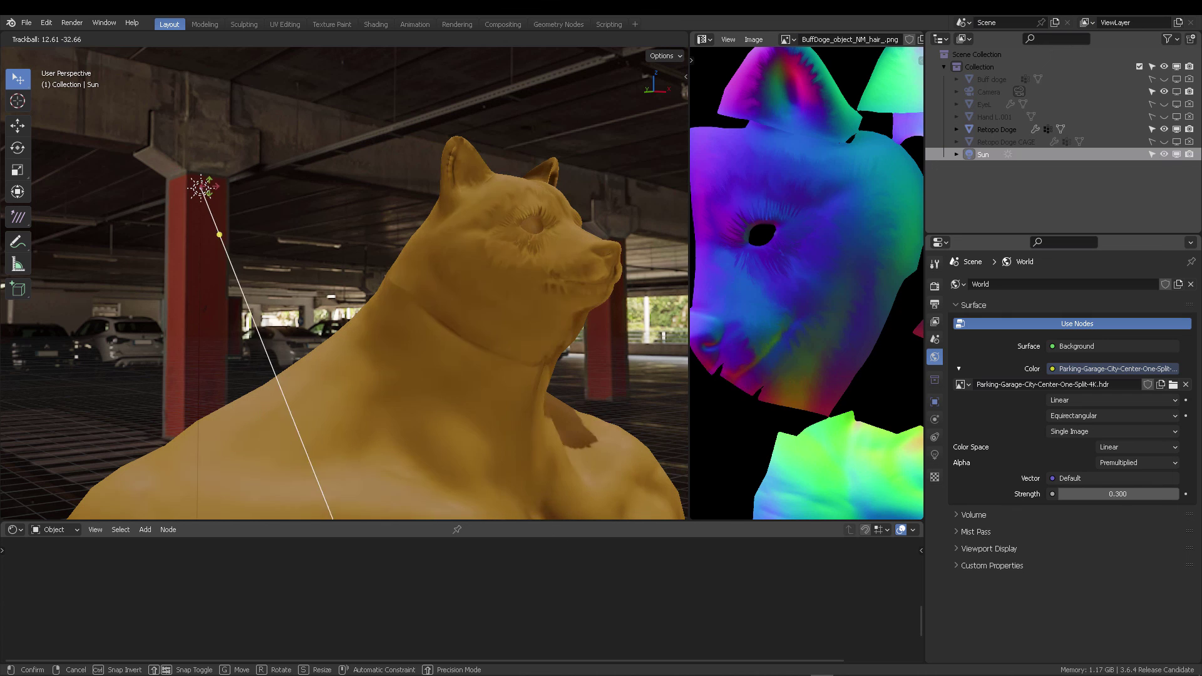
left_click(282, 240)
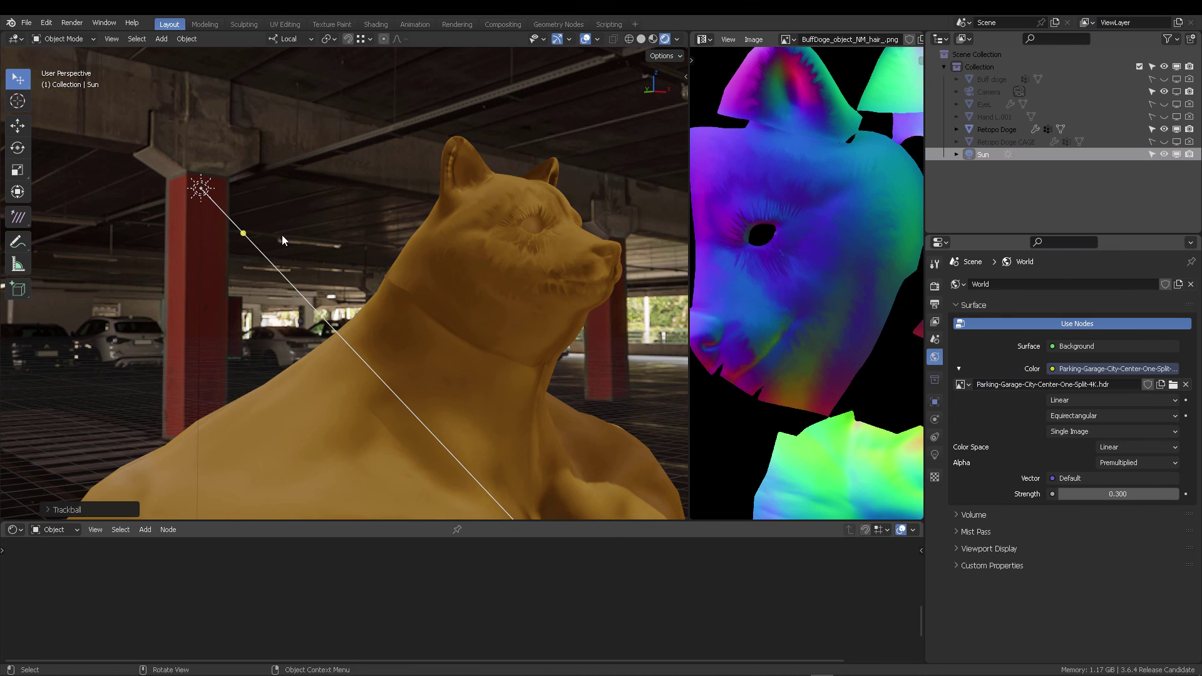
middle_click_drag(488, 262, 521, 267)
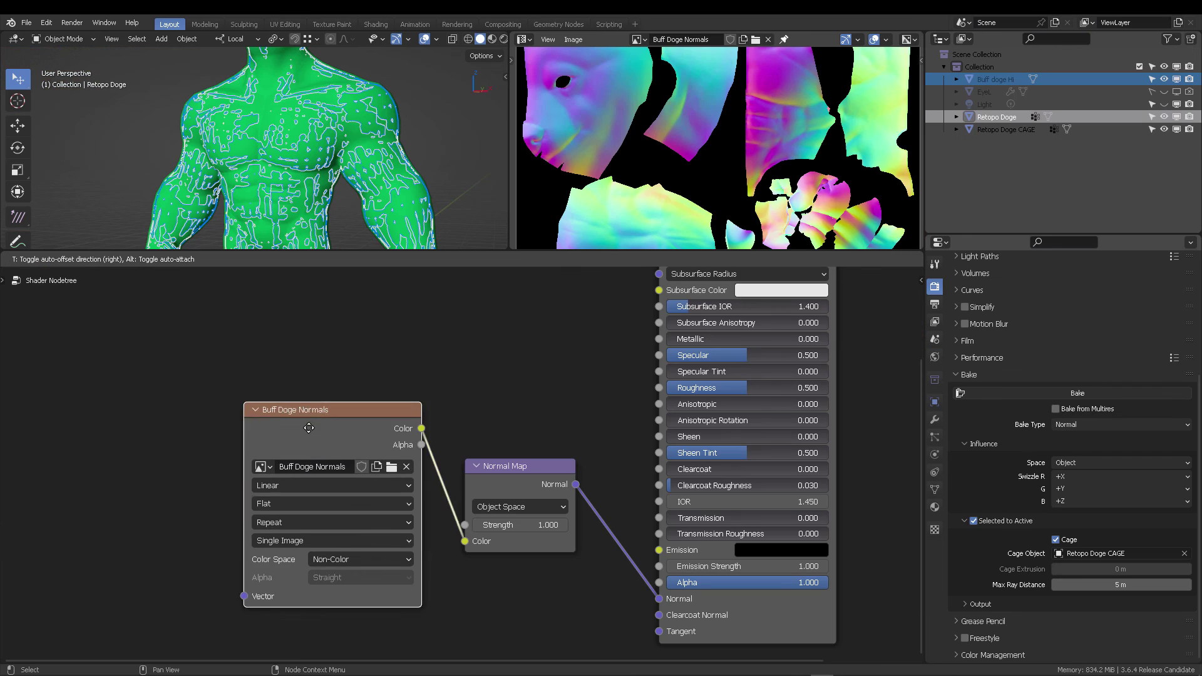
Give the 3D view more height and keep Buff Doge Normals as the displayed image.
left_click_drag(349, 421, 342, 436)
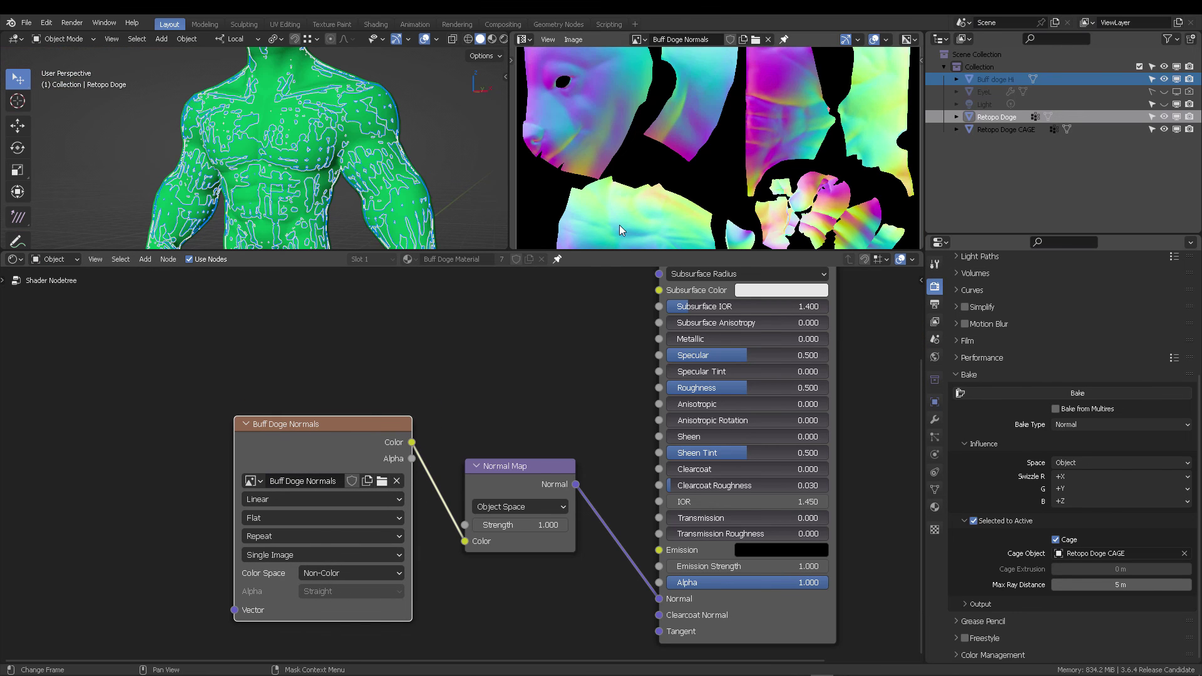
left_click_drag(618, 251, 620, 381)
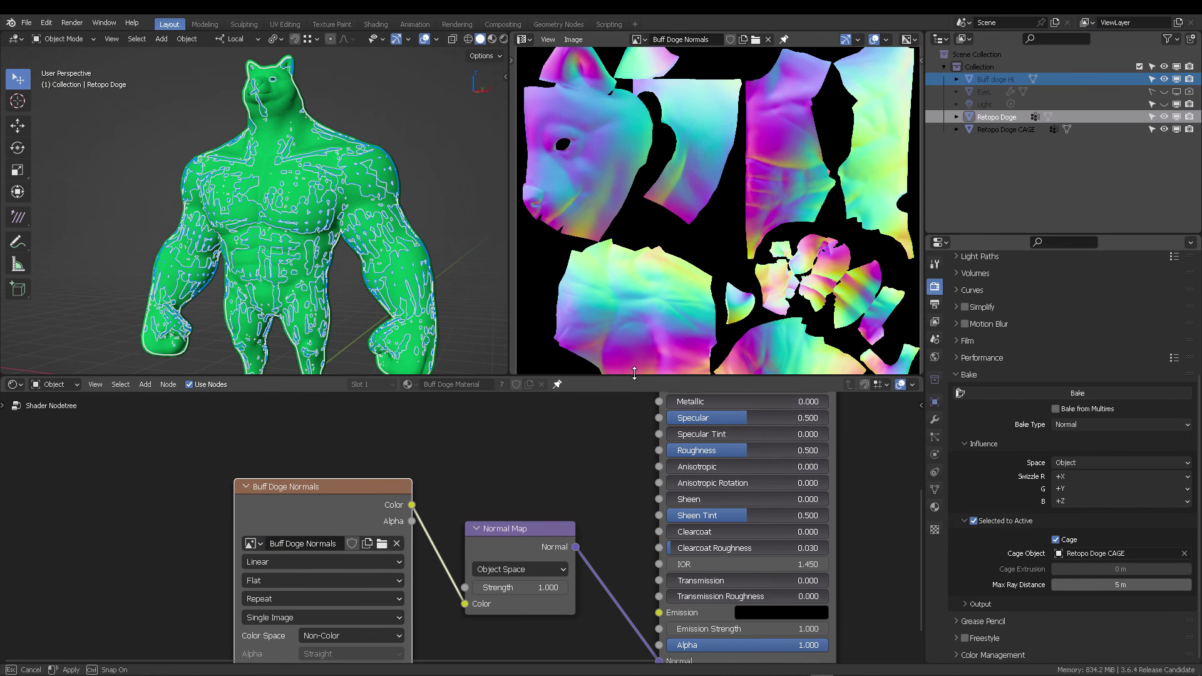
left_click(640, 40)
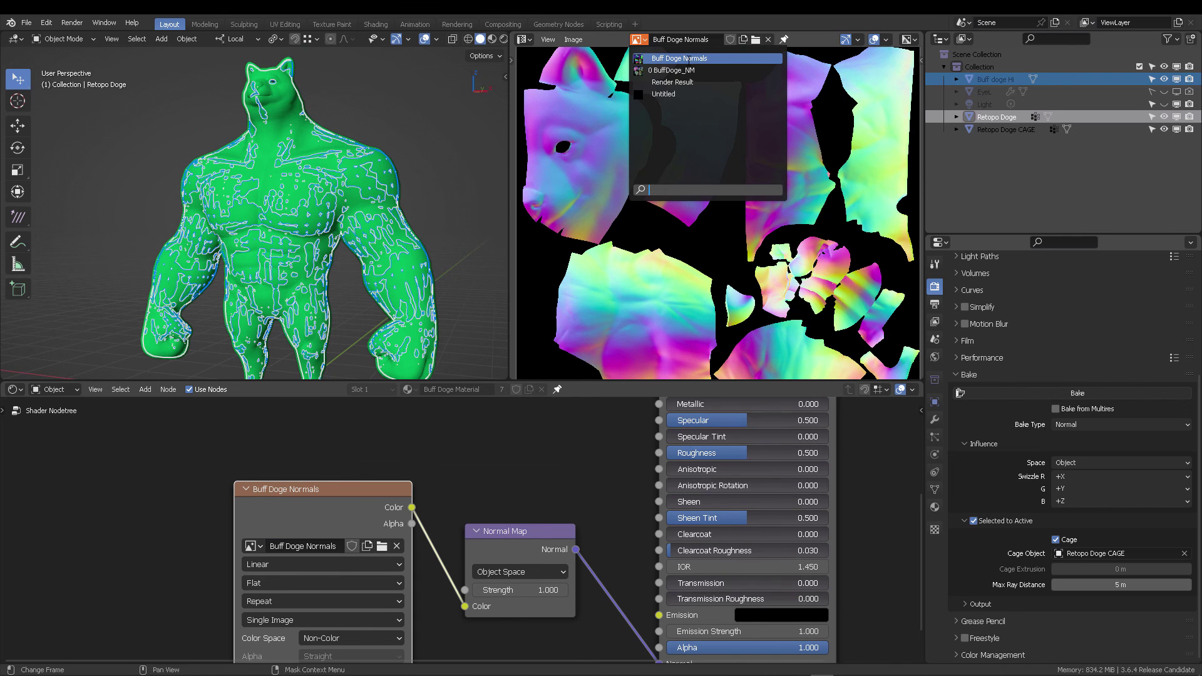
left_click(706, 59)
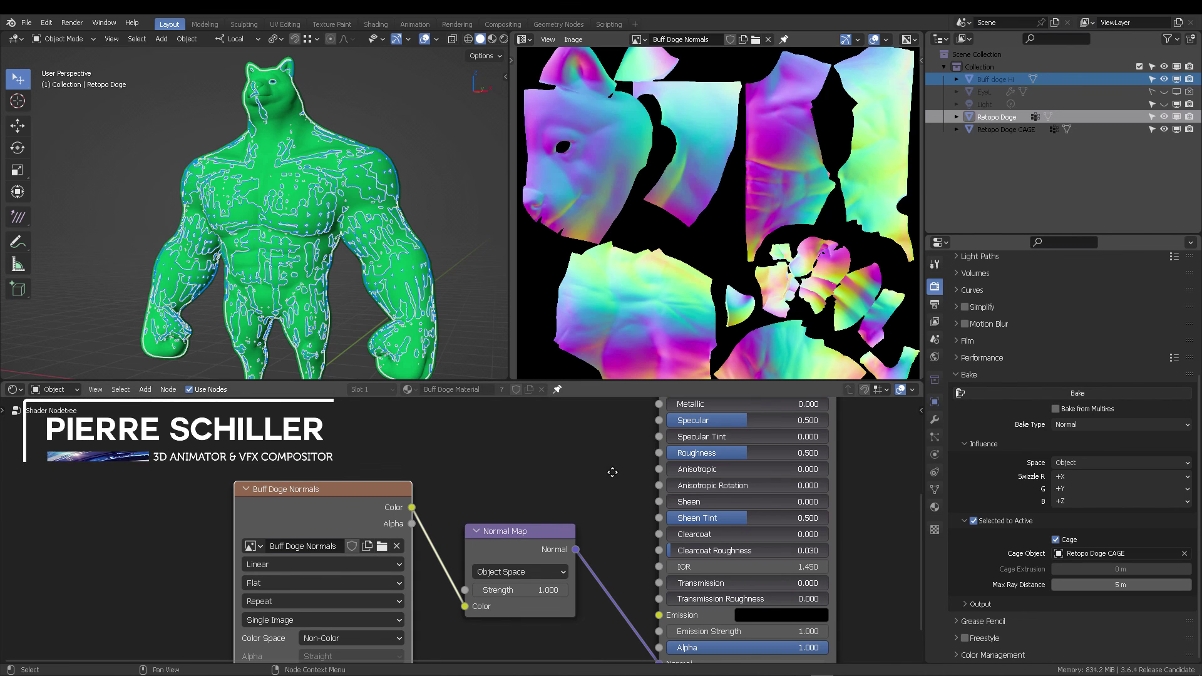
Nudge the Normal Map node right, deselect all, and hide Retopo Doge CAGE.
middle_click_drag(518, 539, 568, 495)
mouse_move(568, 491)
left_mouse_down()
mouse_move(657, 495)
mouse_move(580, 494)
left_mouse_up()
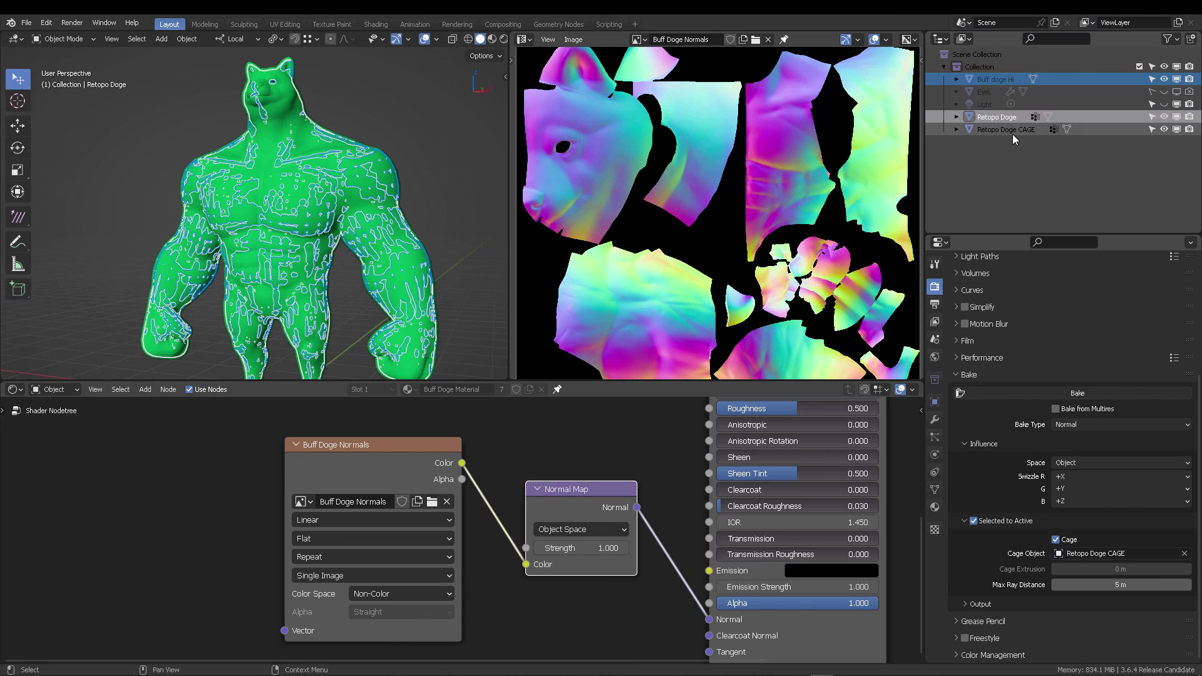
left_click(1004, 151)
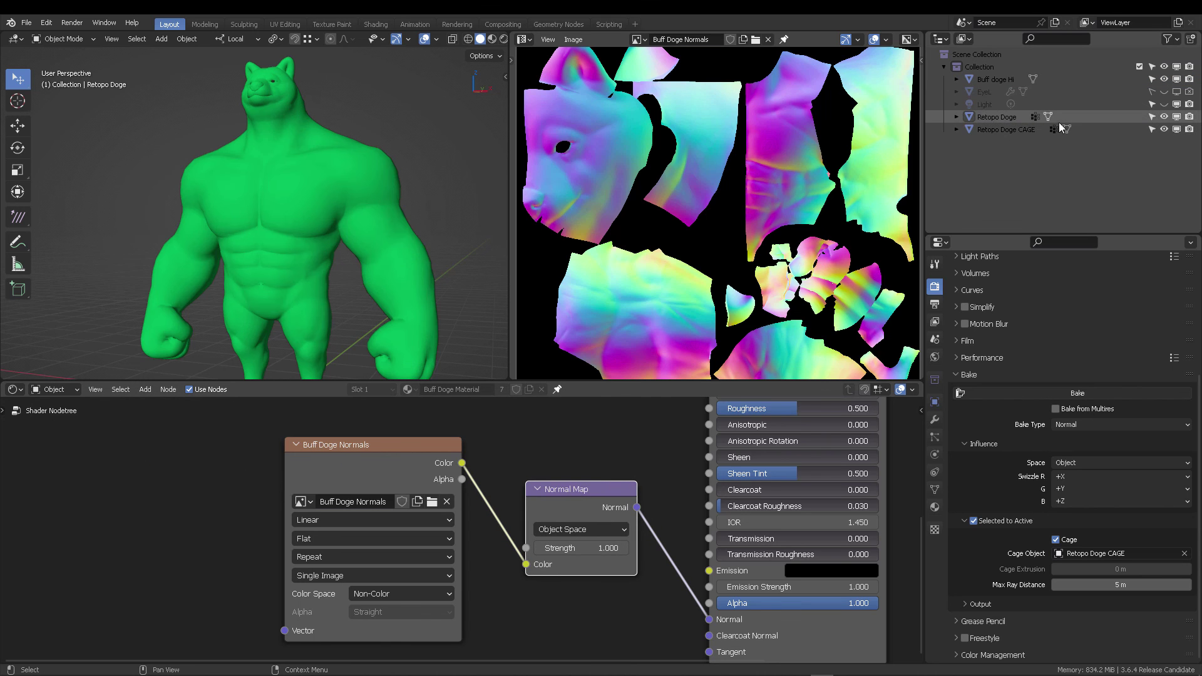
left_click(1157, 133)
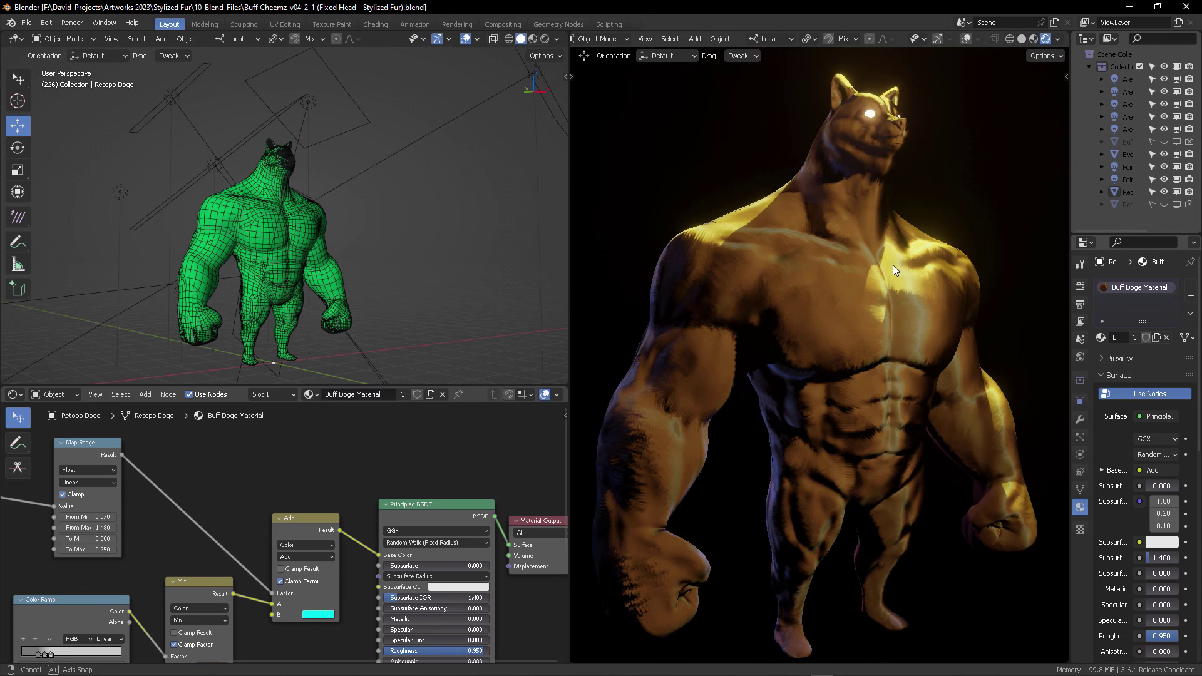
middle_click_drag(893, 264, 756, 275)
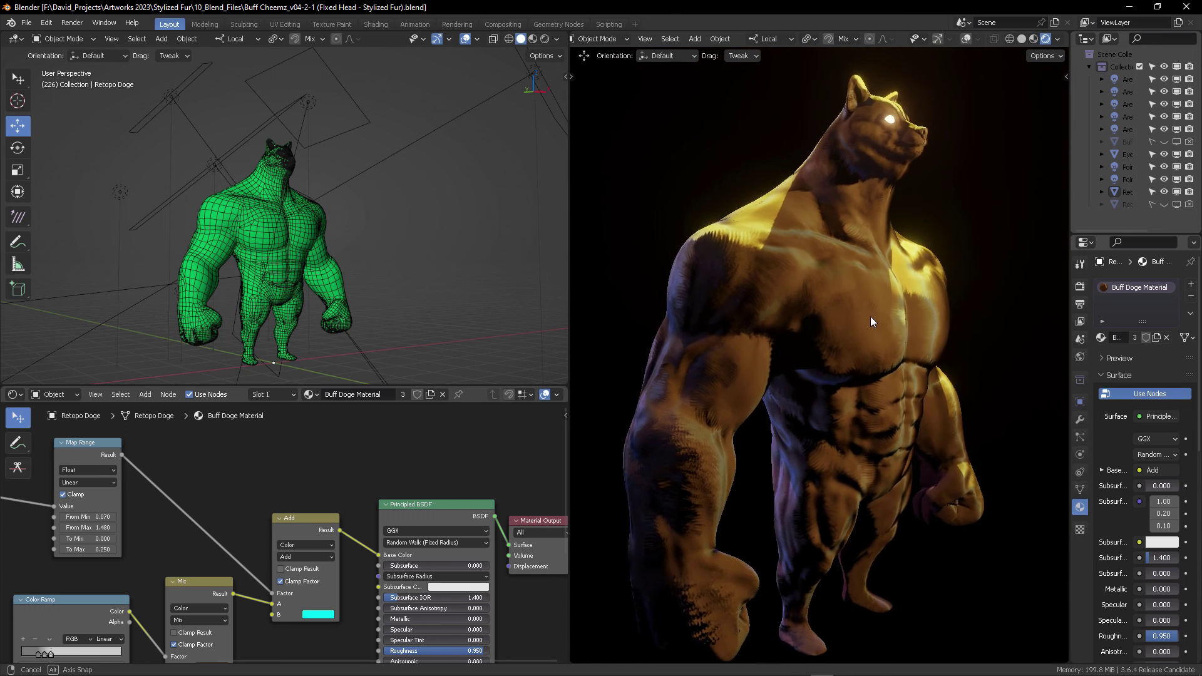
scroll(873, 315, "up", 3)
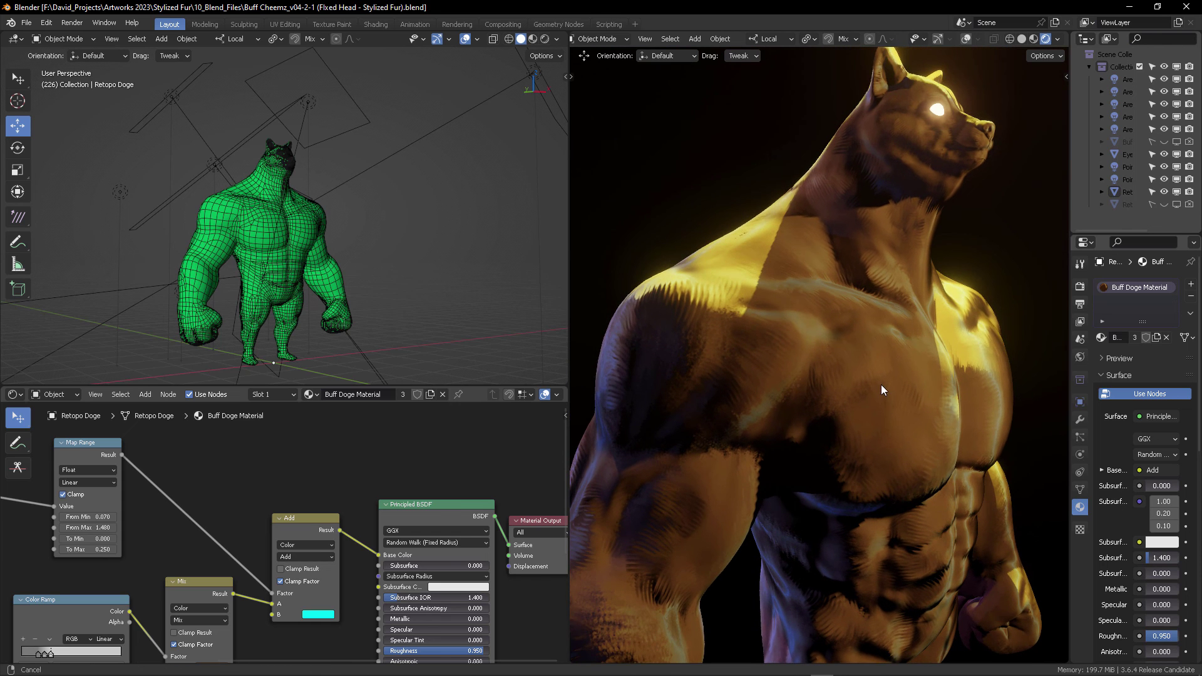